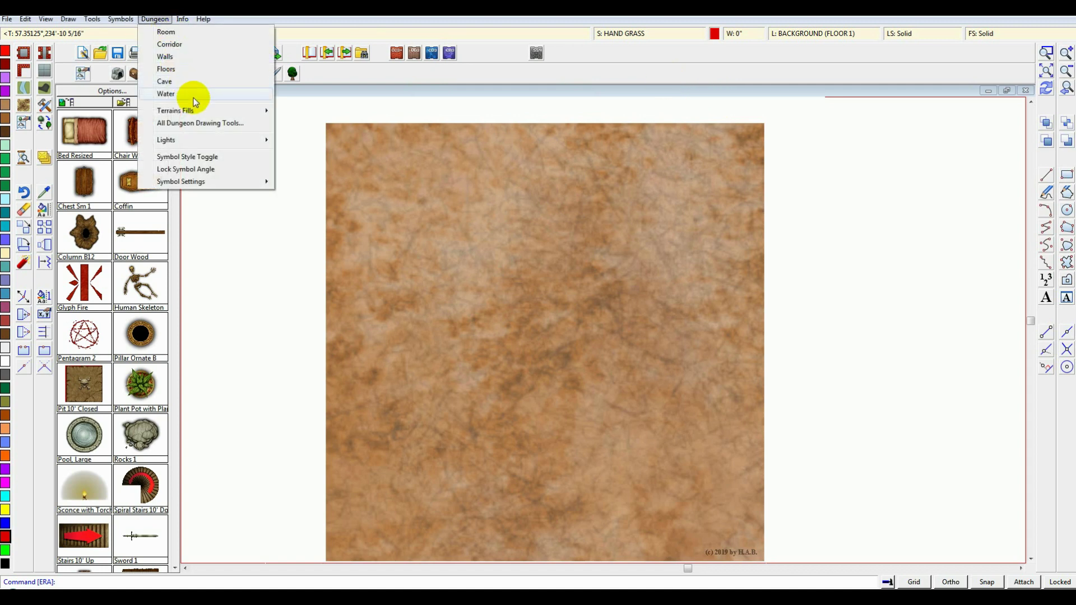
- Choose the Hand01 Grass drawing tool and set its colour to olive green, palette number 115
click(252, 119)
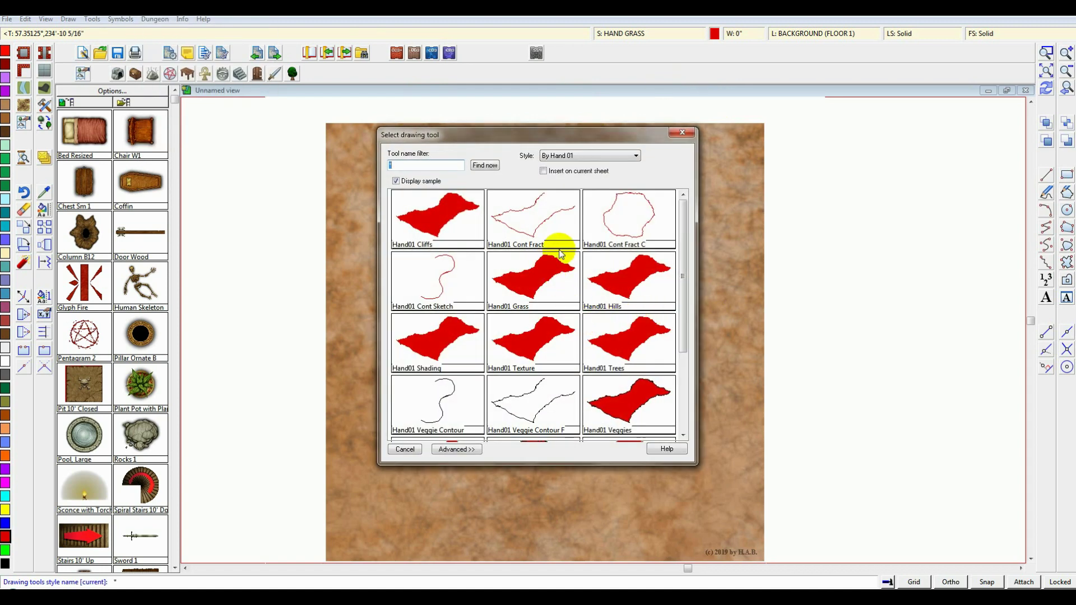
double_click(537, 295)
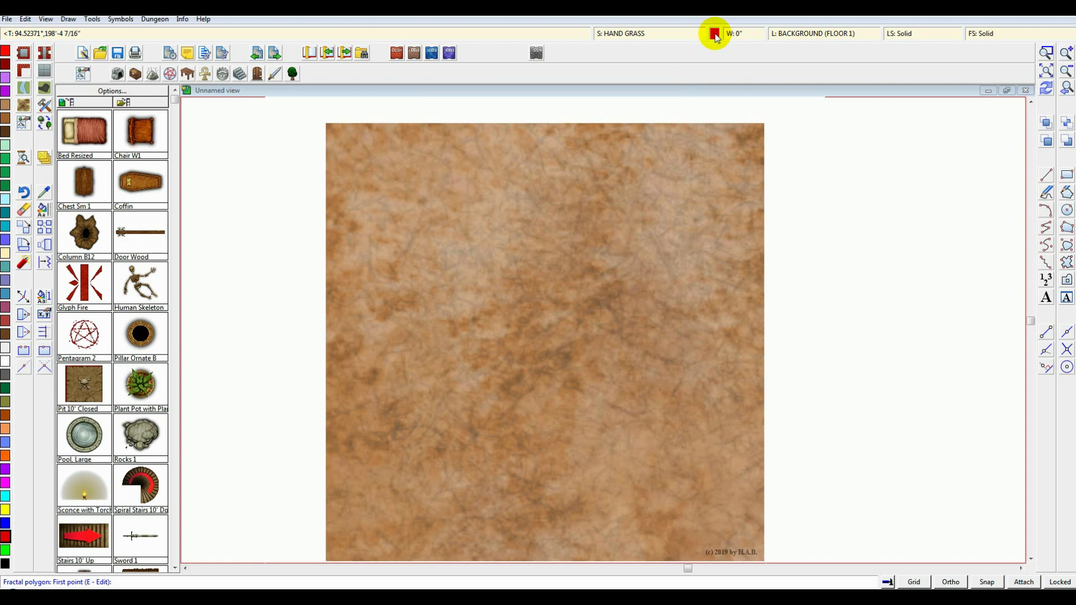
click(714, 33)
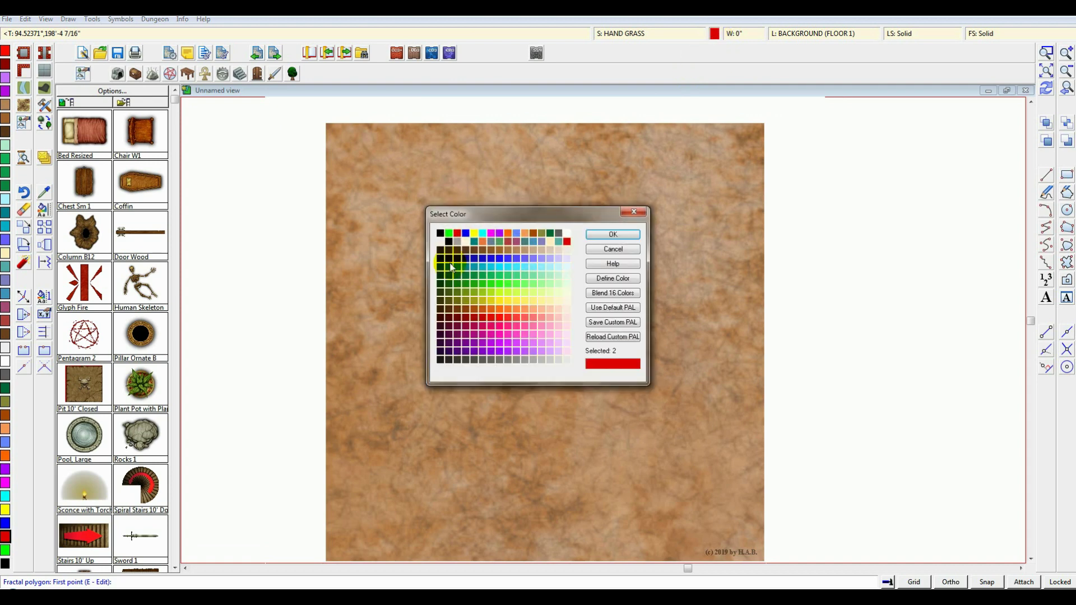
click(464, 295)
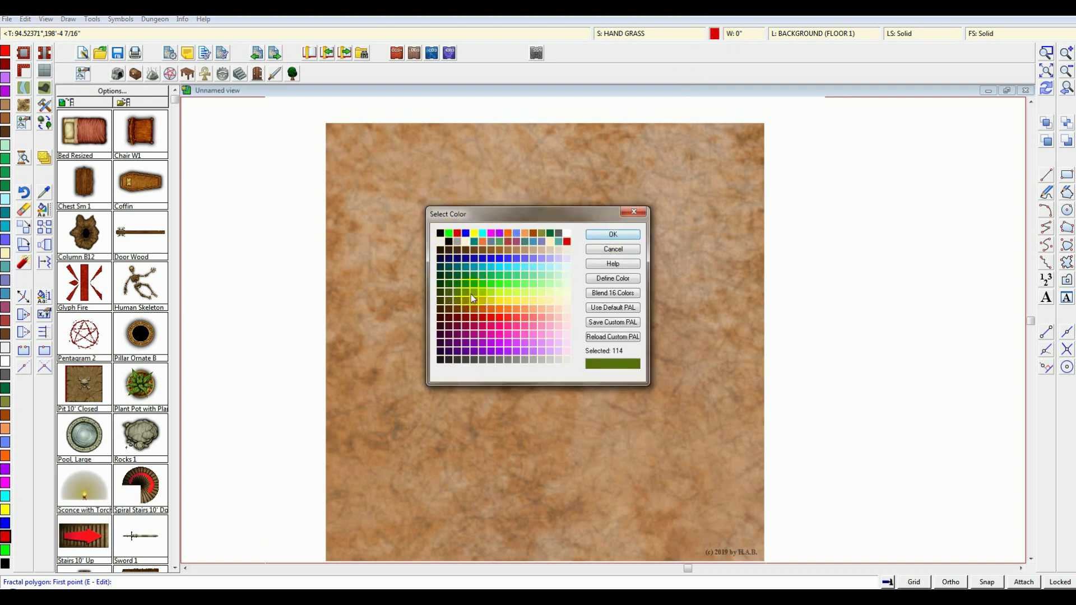
click(472, 296)
click(468, 294)
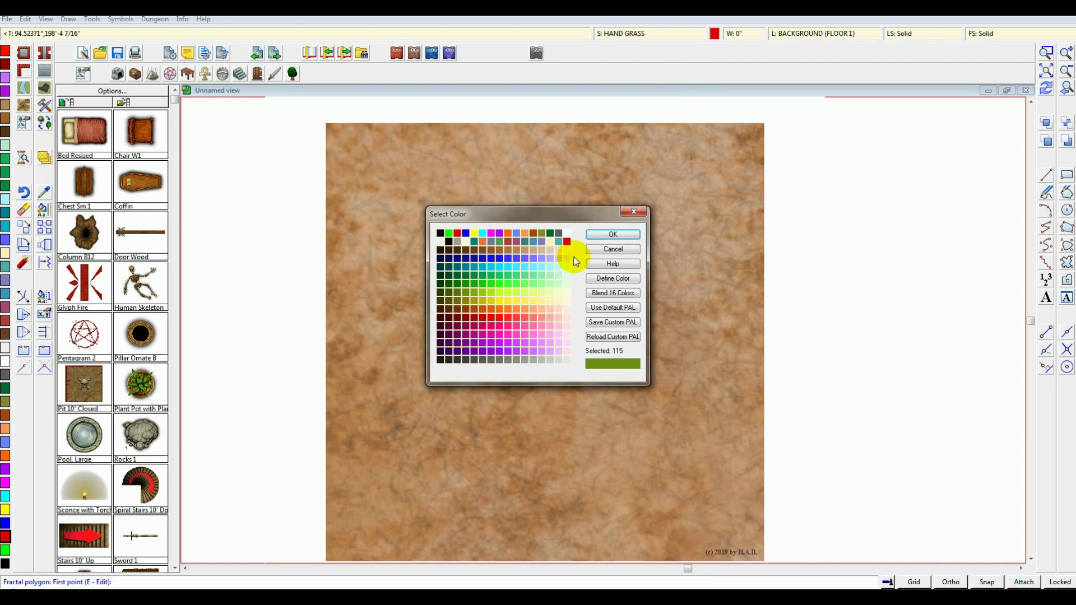
click(601, 235)
- Draw a fractal grass polygon covering the map's eastern side, with an irregular western edge and the other edges beyond the map border
click(607, 118)
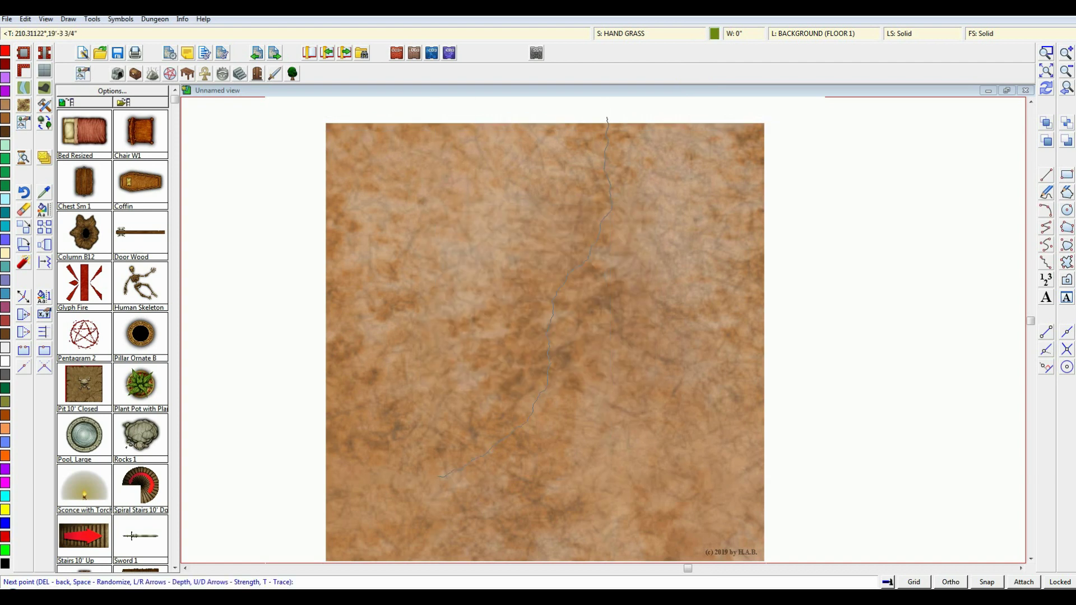
drag(544, 485, 534, 332)
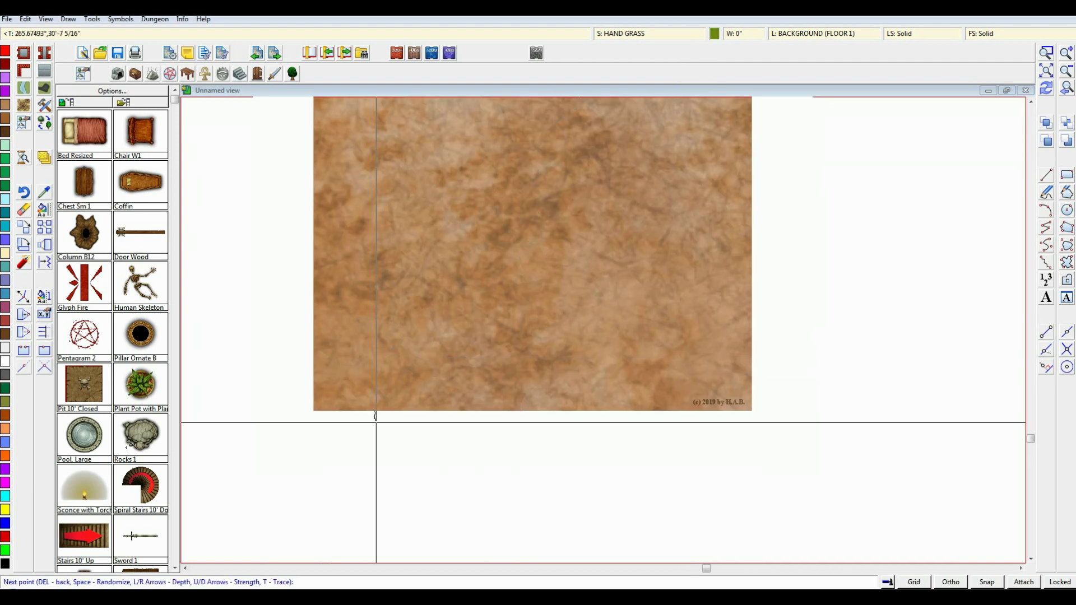
click(361, 431)
click(751, 435)
click(799, 345)
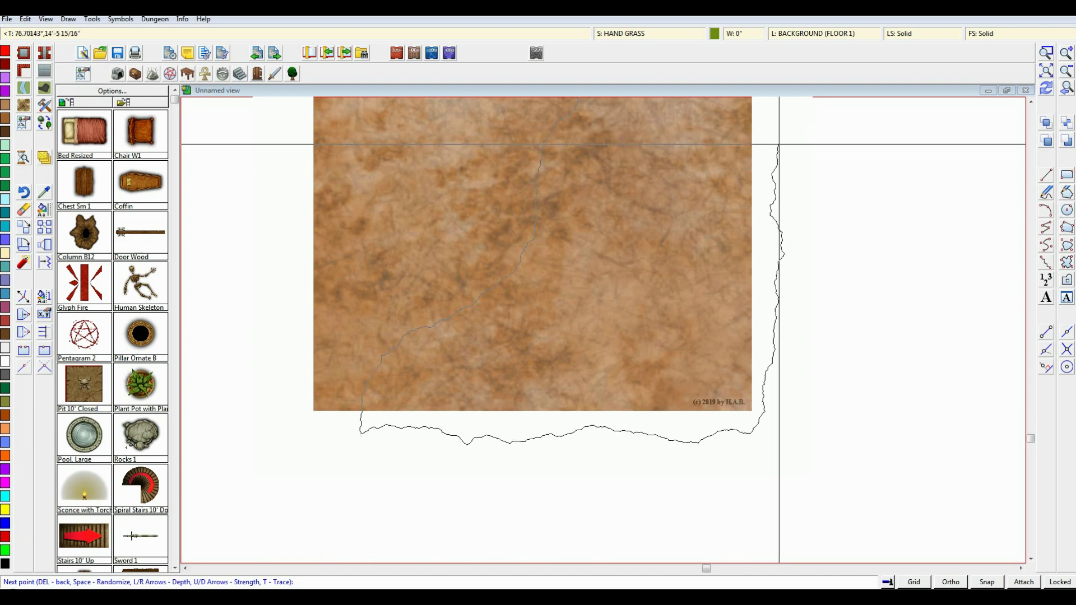
scroll(783, 355, up, 3)
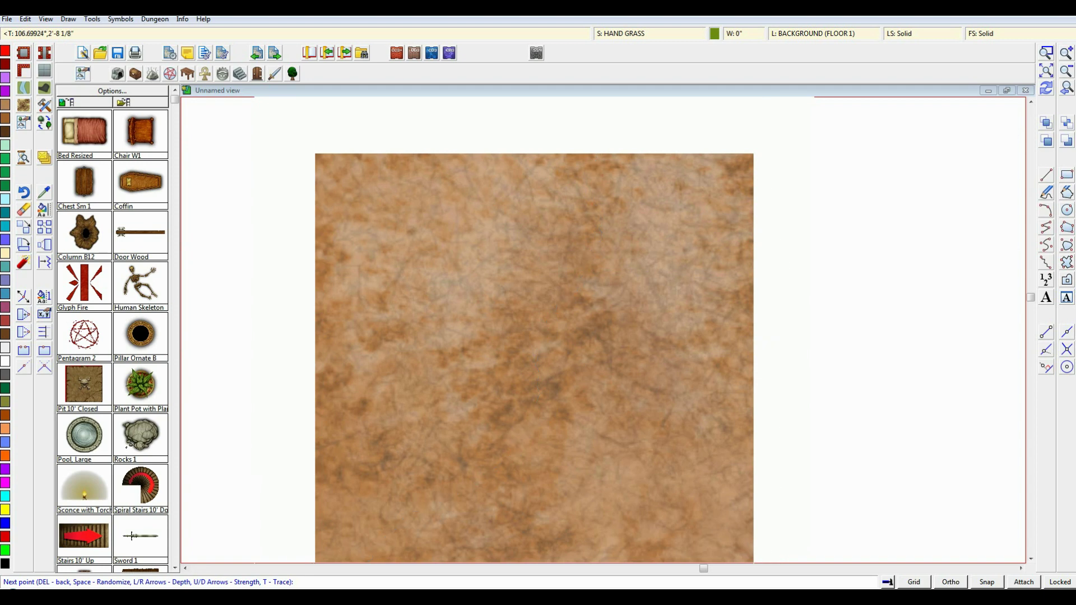
right_click(613, 151)
scroll(699, 329, up, 3)
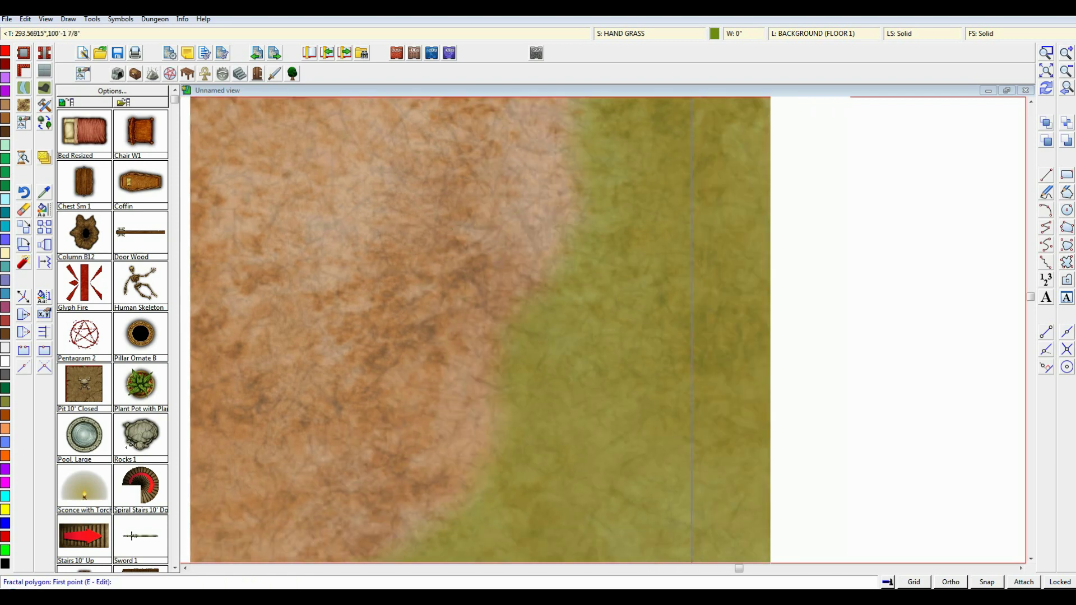
- Choose the Hand01 Hills drawing tool and set its colour to light yellow-green, palette number 118
drag(682, 365, 631, 257)
scroll(605, 288, up, 1)
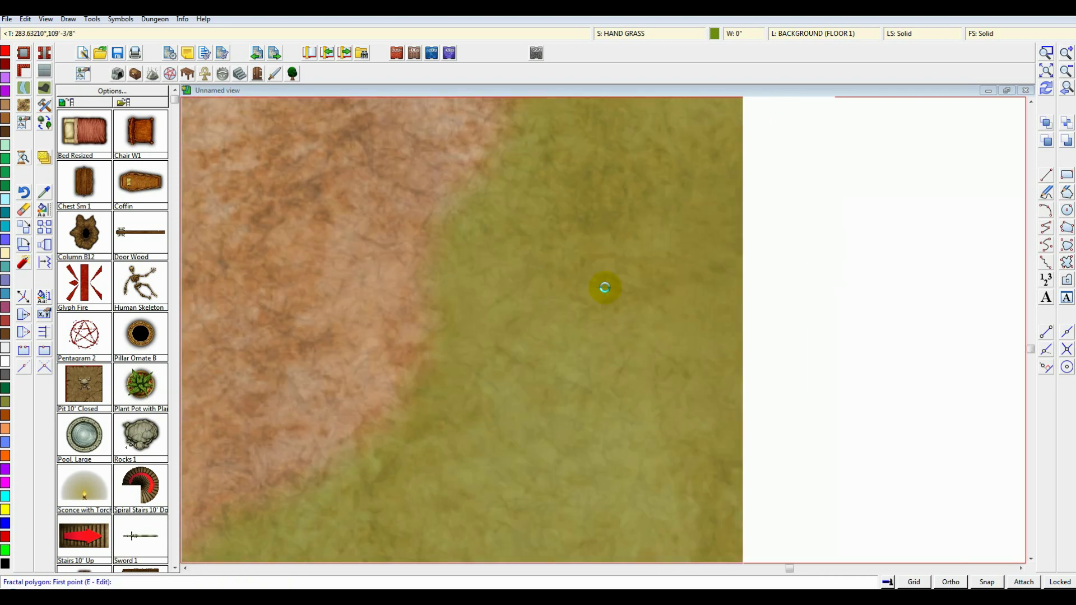
scroll(605, 288, up, 1)
drag(602, 306, 586, 254)
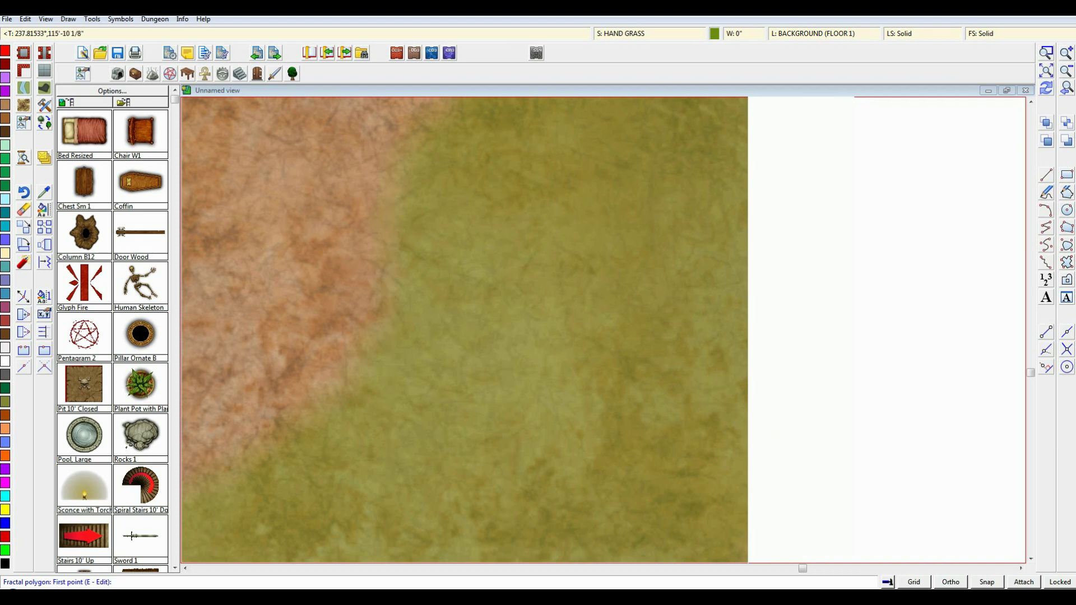
click(155, 19)
click(203, 124)
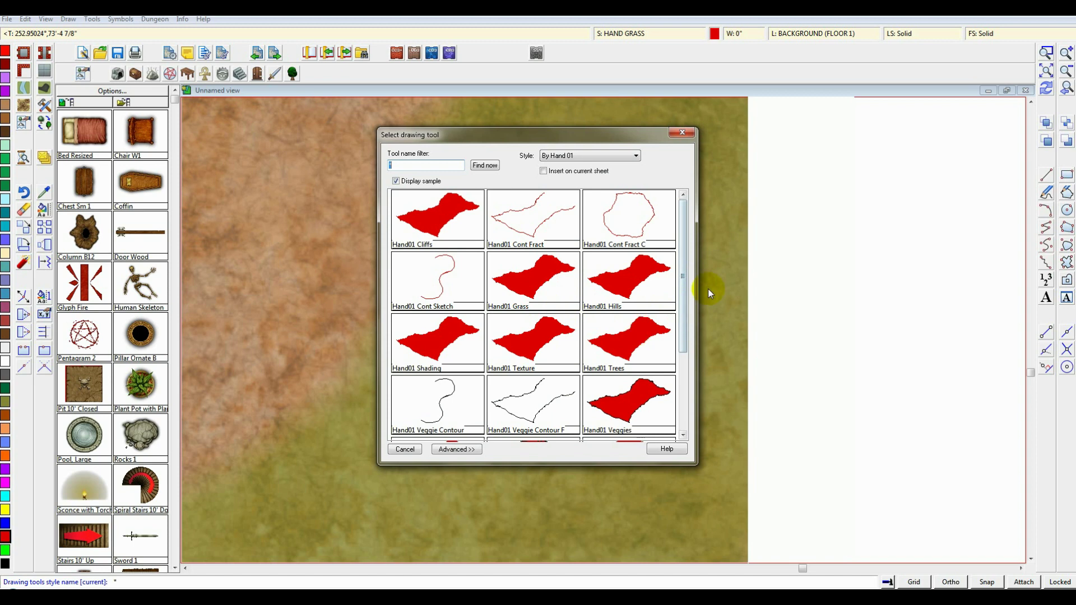
double_click(645, 283)
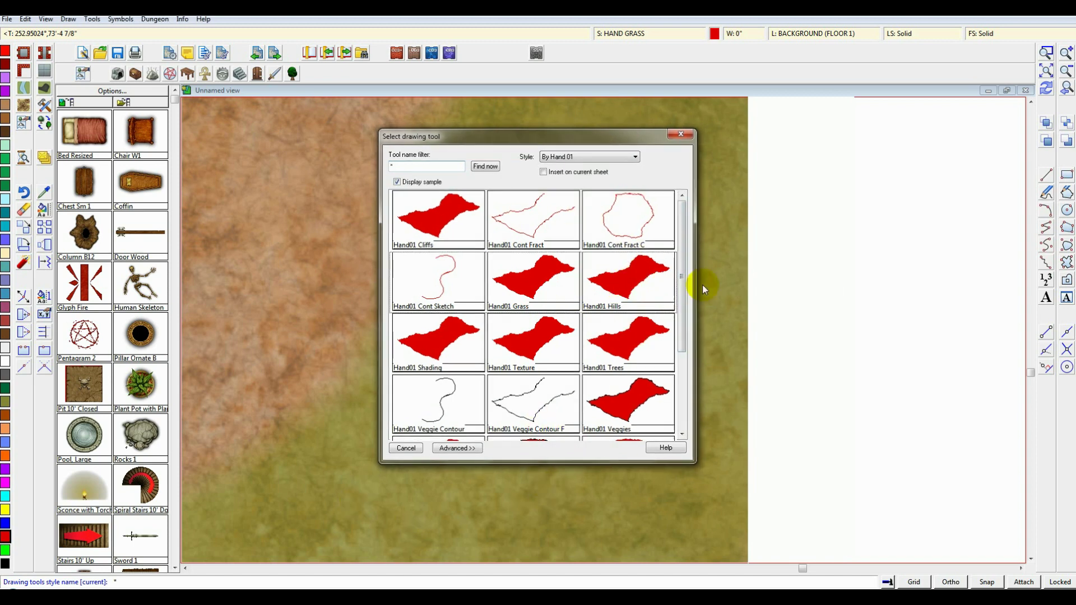
click(715, 33)
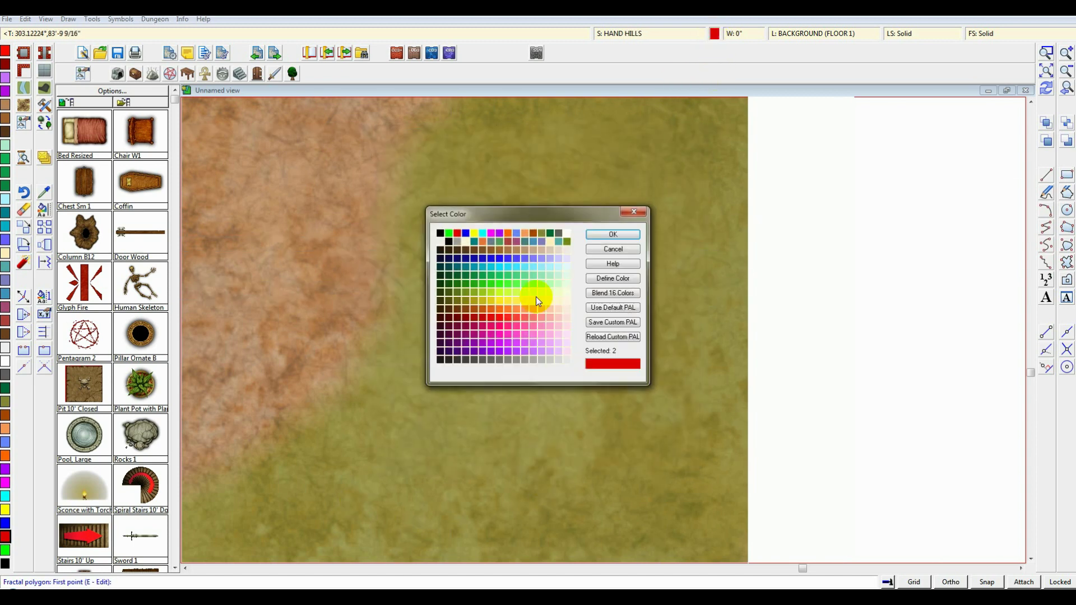
click(482, 299)
click(483, 292)
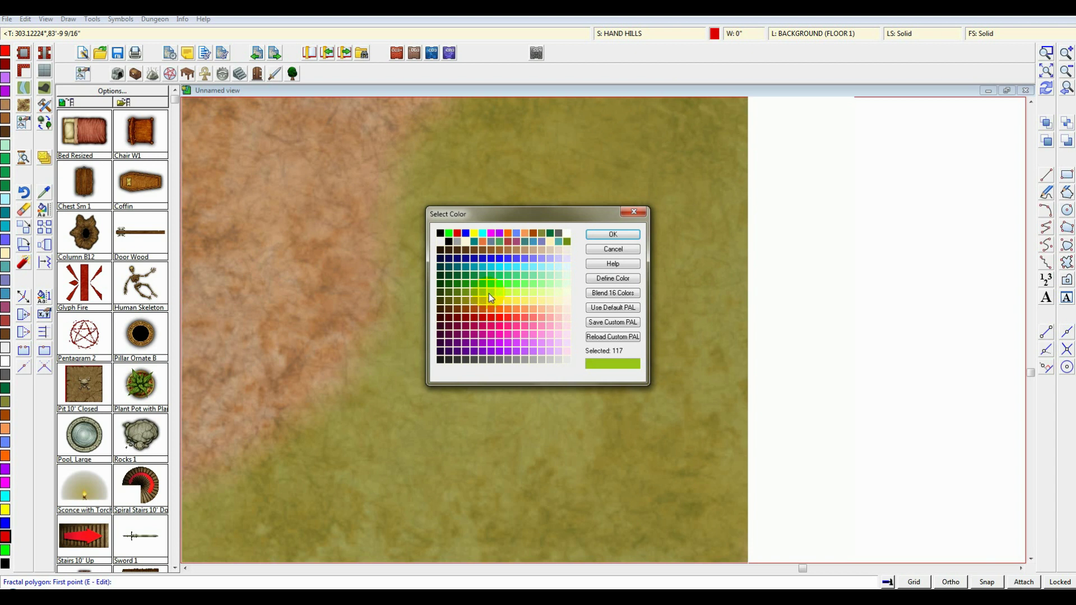
click(489, 293)
click(484, 296)
click(491, 295)
click(613, 234)
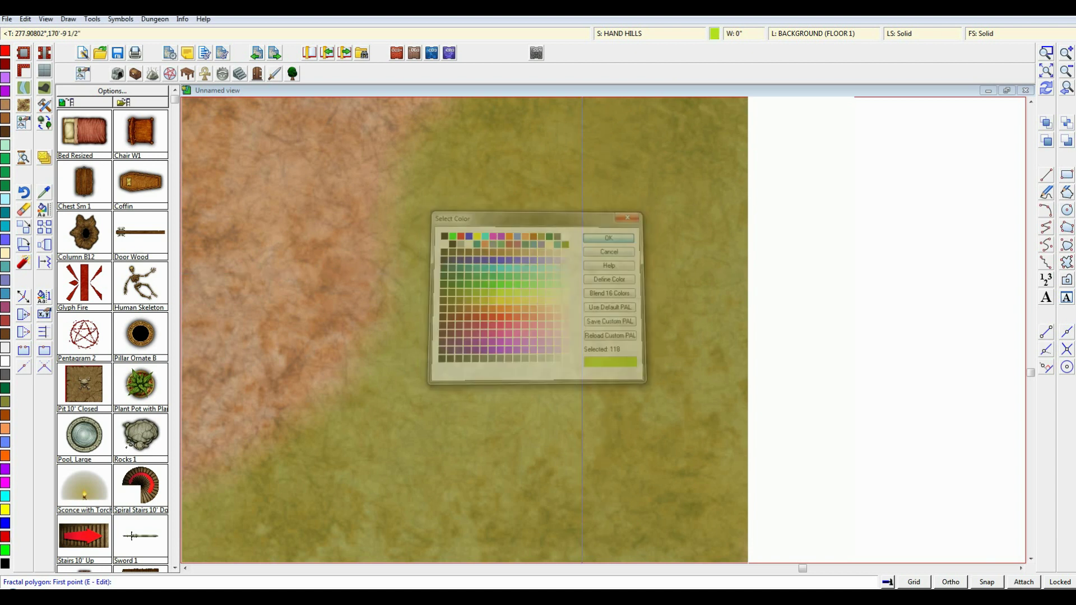
- Draw an irregular, roughly triangular hill polygon on the grass in the map's southeast
click(576, 344)
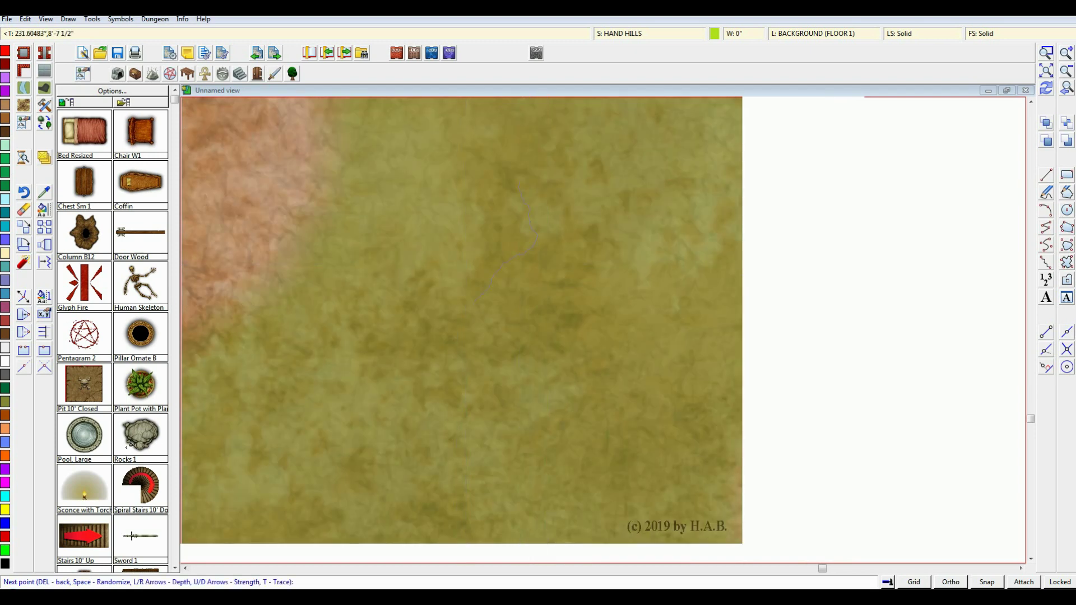
click(521, 386)
click(591, 368)
click(676, 390)
click(688, 312)
click(668, 232)
click(591, 137)
click(537, 126)
right_click(591, 333)
- Choose the Hand01 Shading drawing tool and set its colour to black
scroll(610, 384, down, 2)
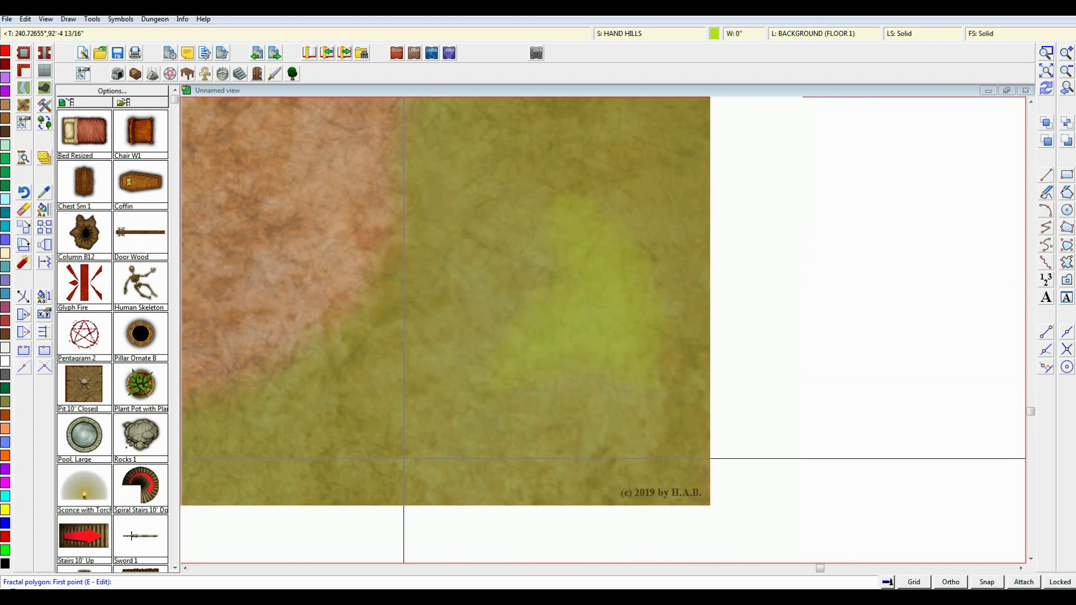
click(154, 19)
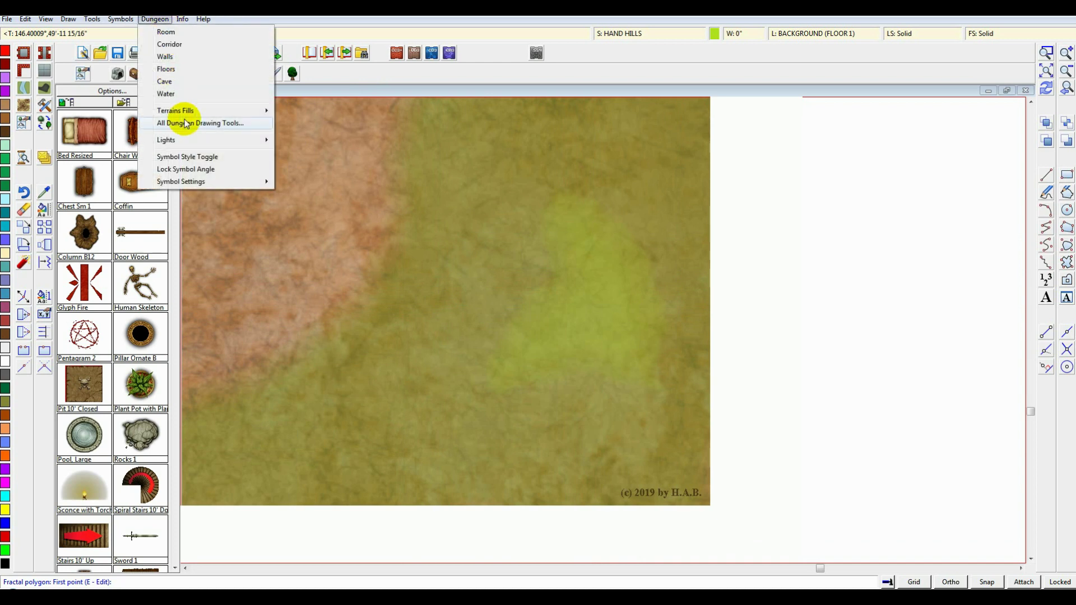
click(190, 123)
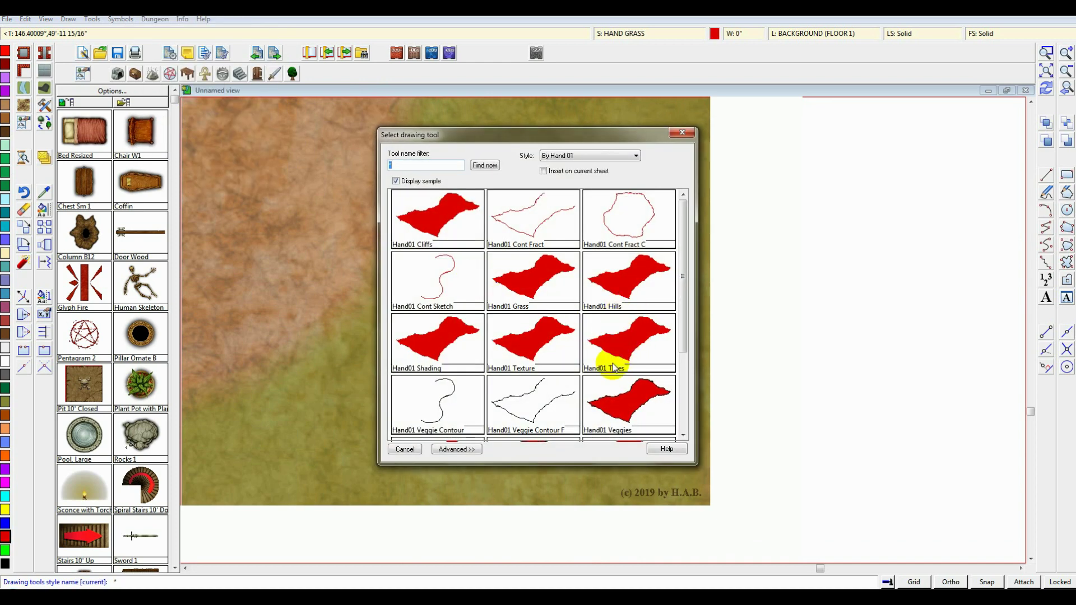
double_click(450, 363)
click(715, 34)
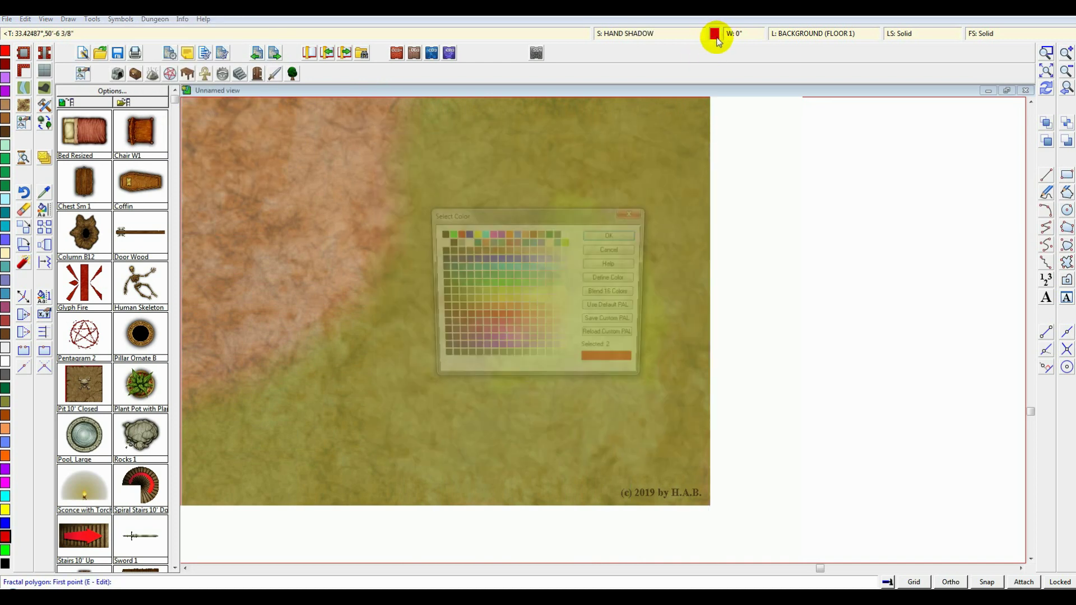
click(441, 233)
click(613, 235)
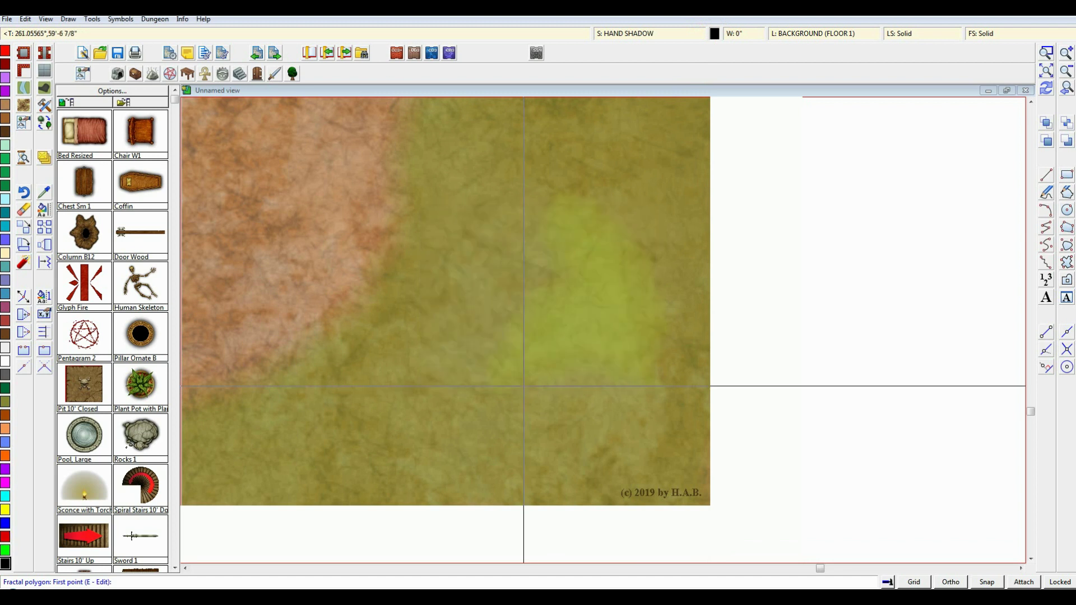
- Draw an L-shaped shading polygon along the southern and eastern edges of the hill
click(565, 329)
click(555, 391)
click(605, 410)
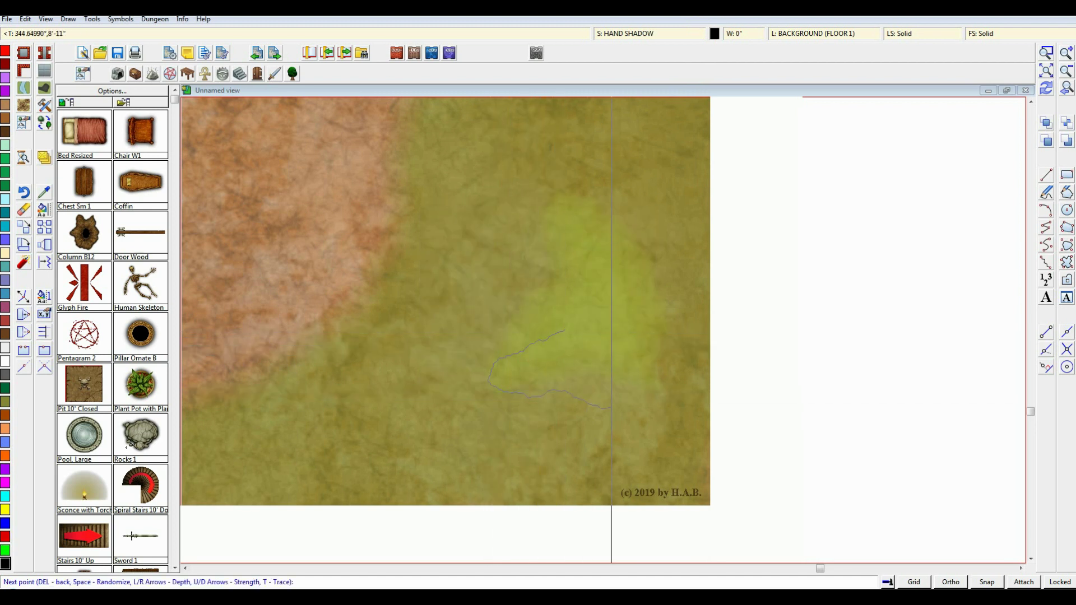
click(646, 406)
click(676, 420)
click(687, 320)
click(659, 245)
click(629, 233)
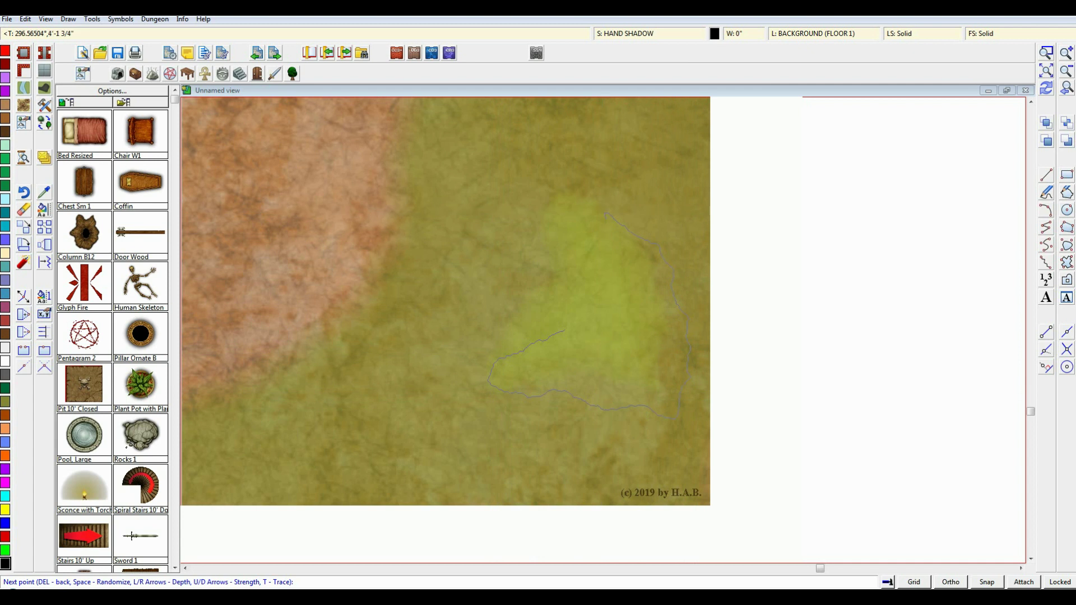
click(644, 338)
click(569, 328)
right_click(569, 329)
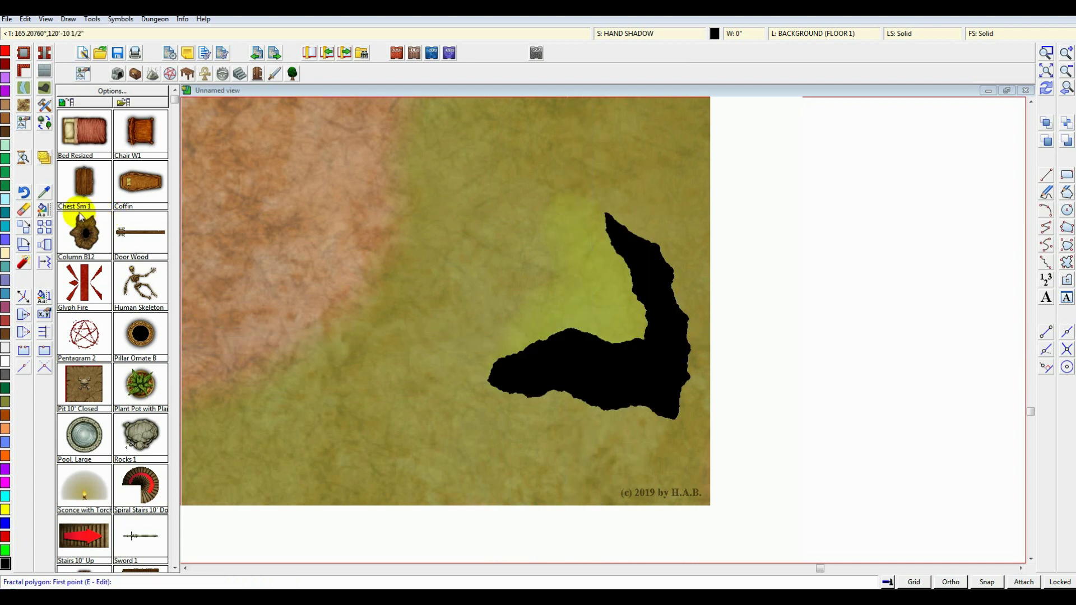
- Move the black shading polygon to the HAND HILLSHADE sheet through its properties
click(42, 207)
right_click(584, 334)
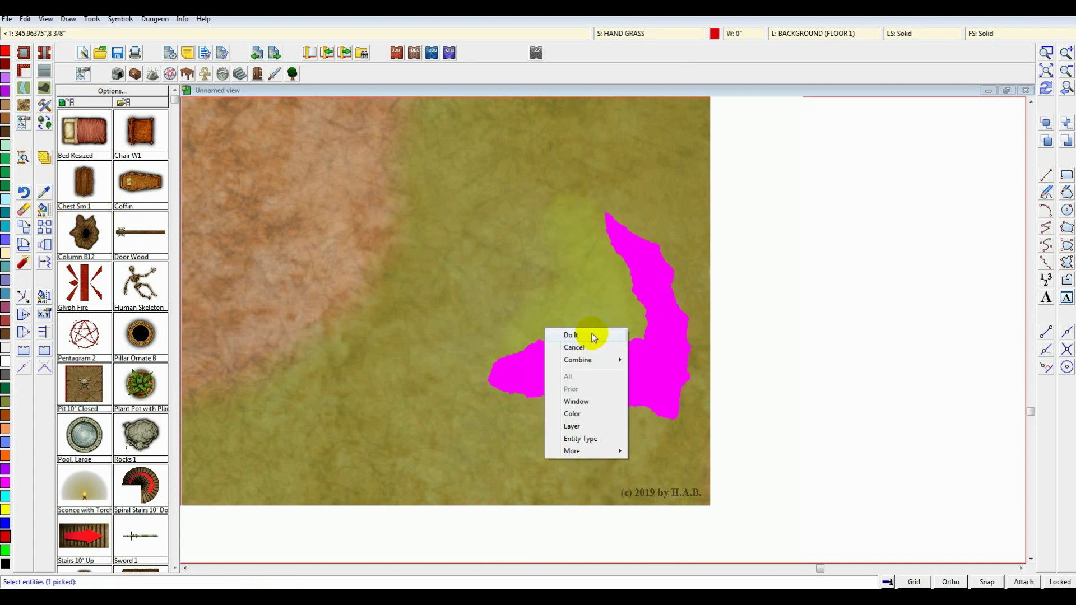
click(592, 335)
click(541, 325)
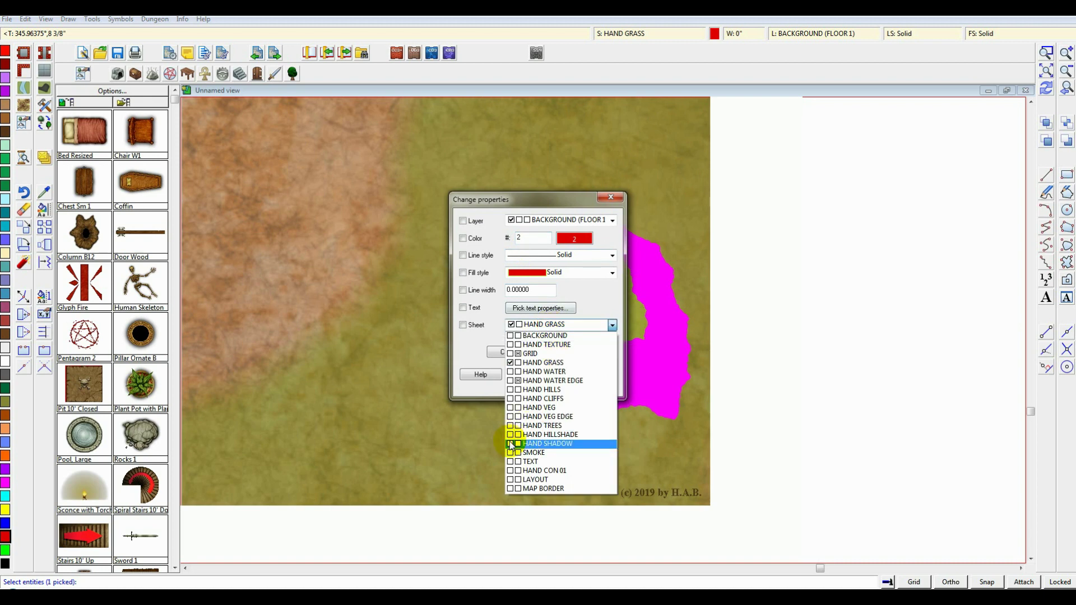
click(519, 435)
click(601, 376)
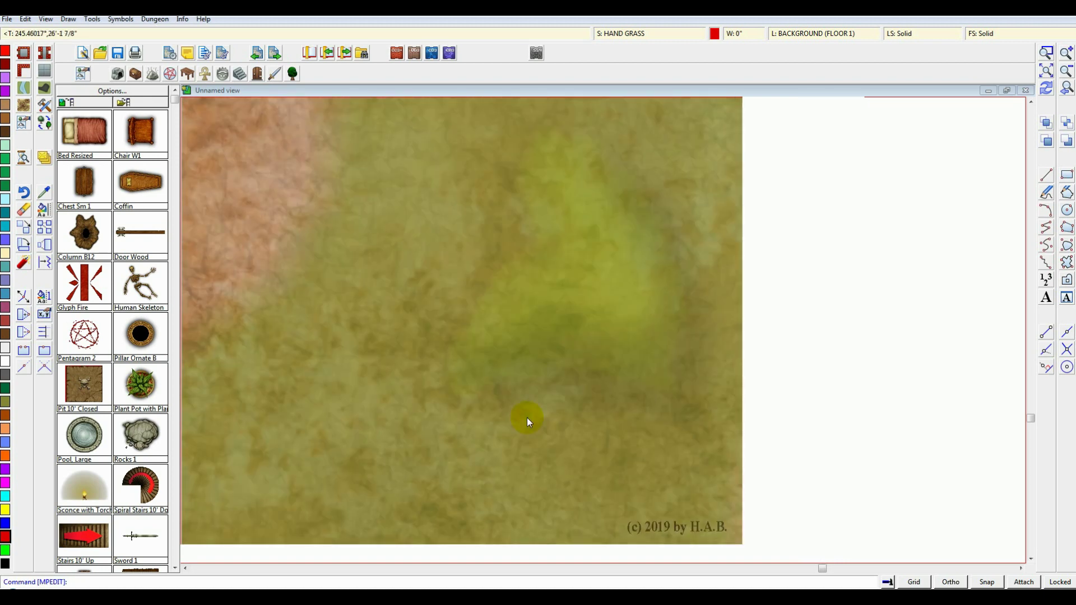
- Examine how the hill and its shading blend into the surrounding grass
scroll(519, 367, down, 1)
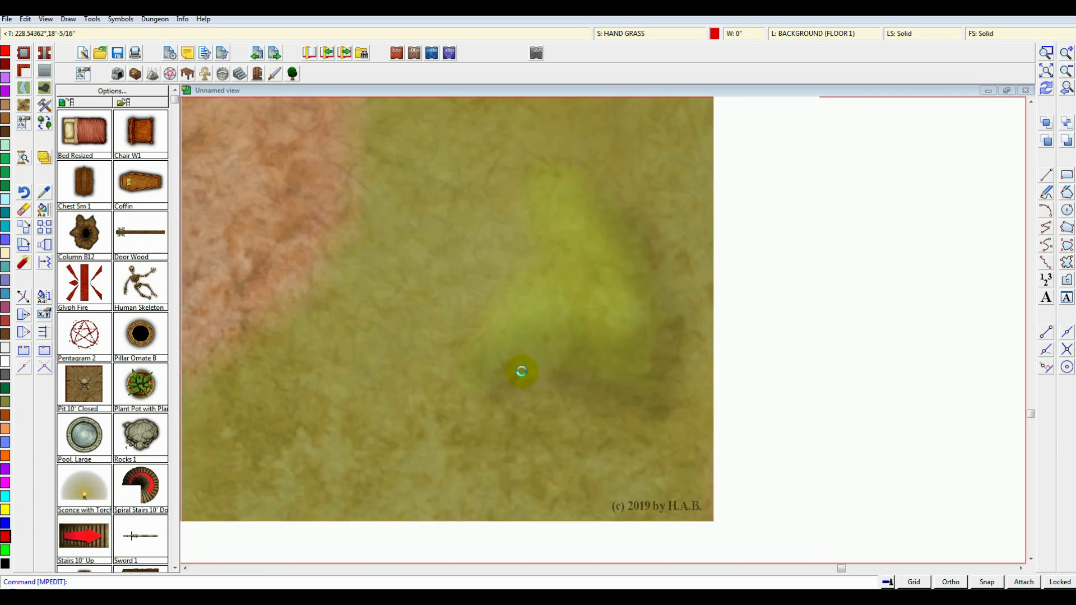
scroll(522, 371, down, 1)
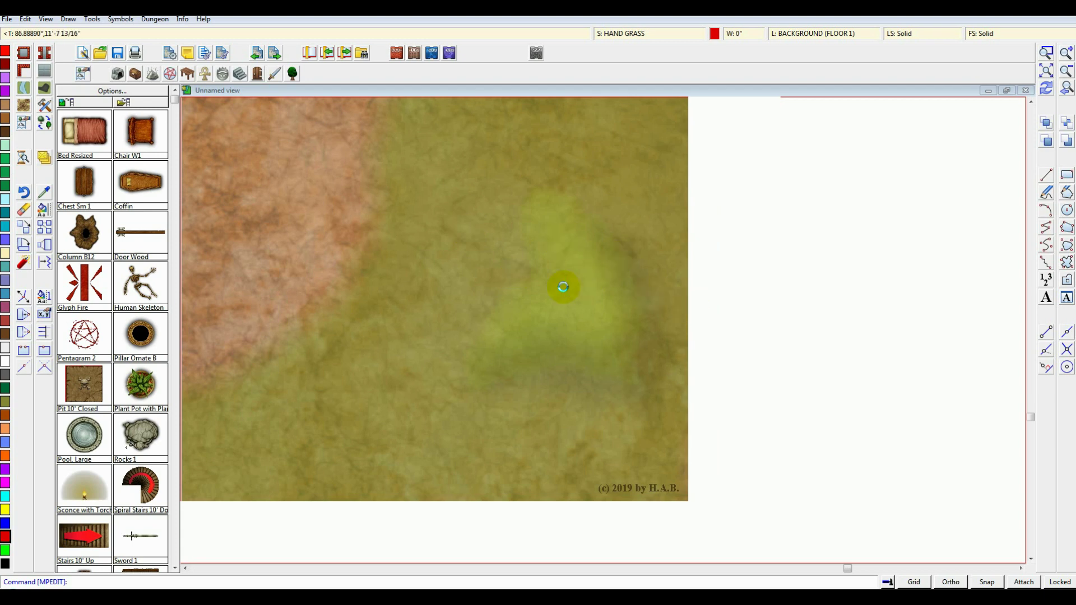
scroll(563, 287, down, 2)
drag(544, 232, 587, 318)
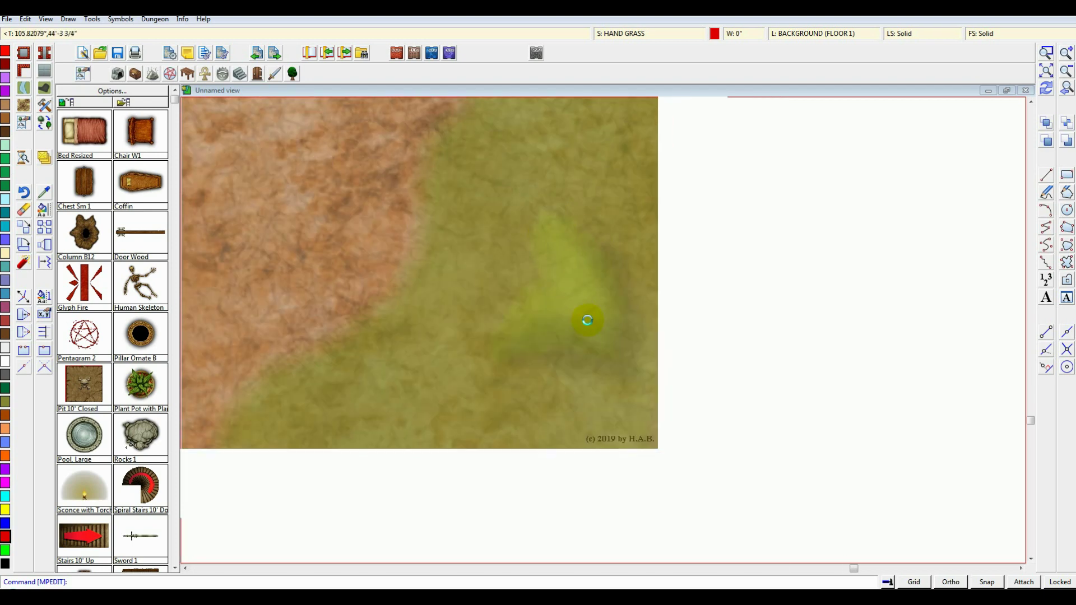
drag(652, 403, 555, 283)
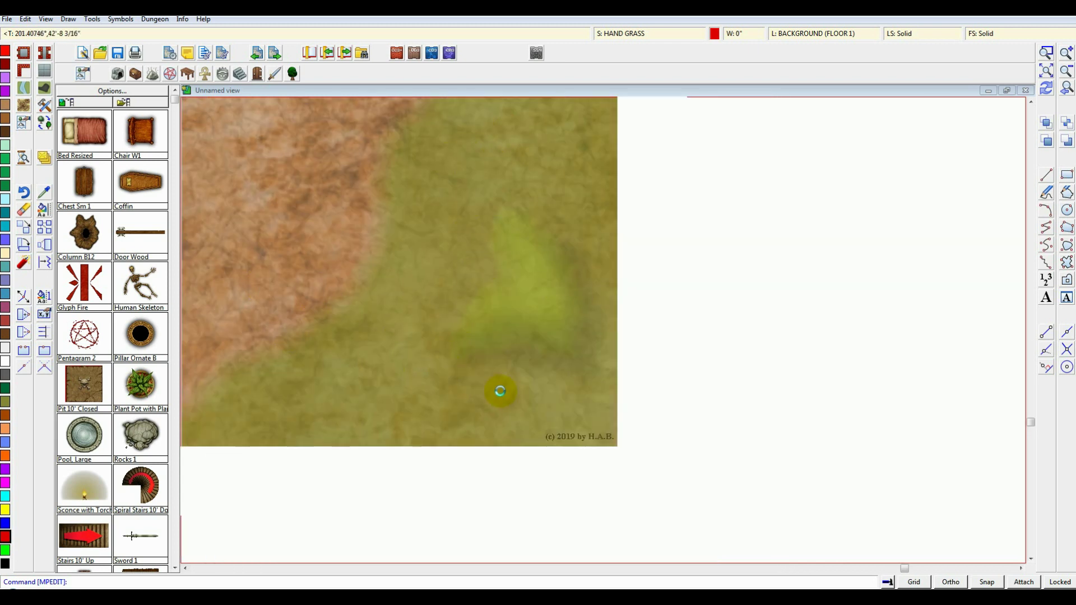
drag(501, 391, 561, 415)
scroll(514, 398, up, 1)
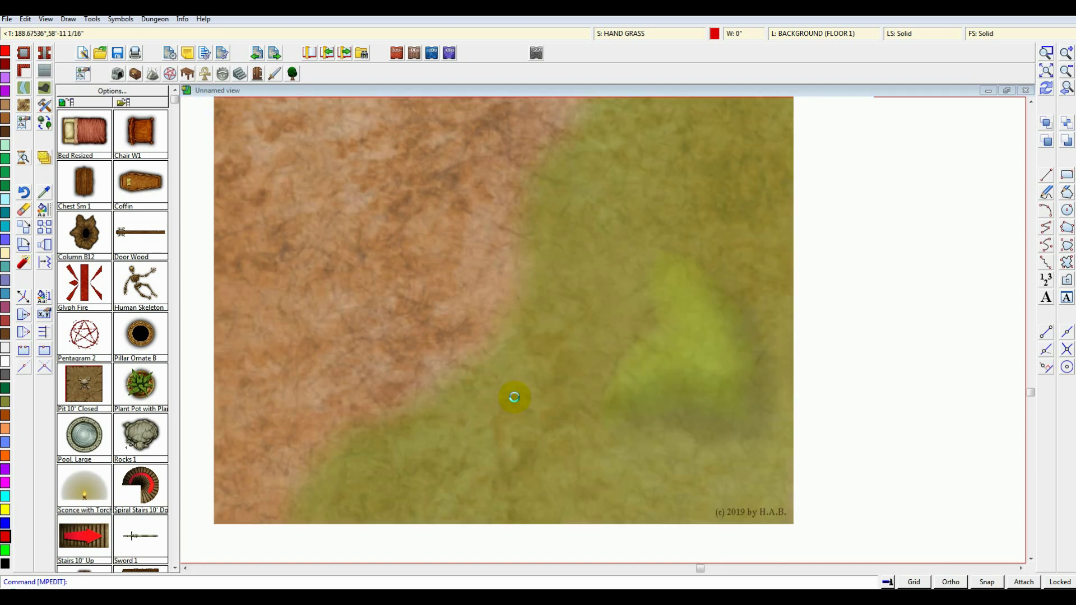
scroll(514, 398, up, 2)
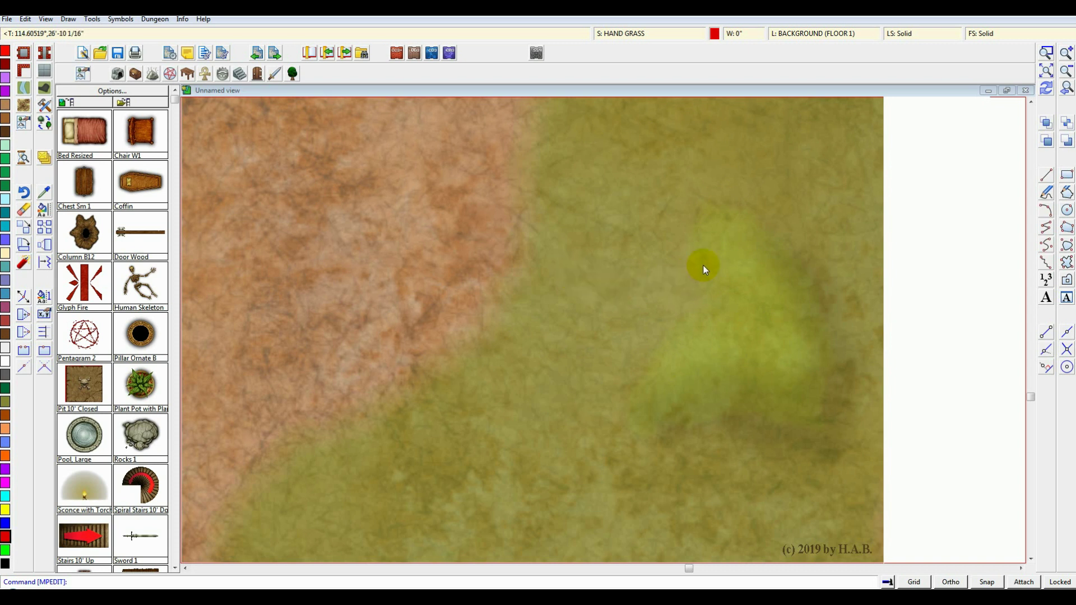
- Move the hill polygon slightly relative to its black shading
right_click(719, 244)
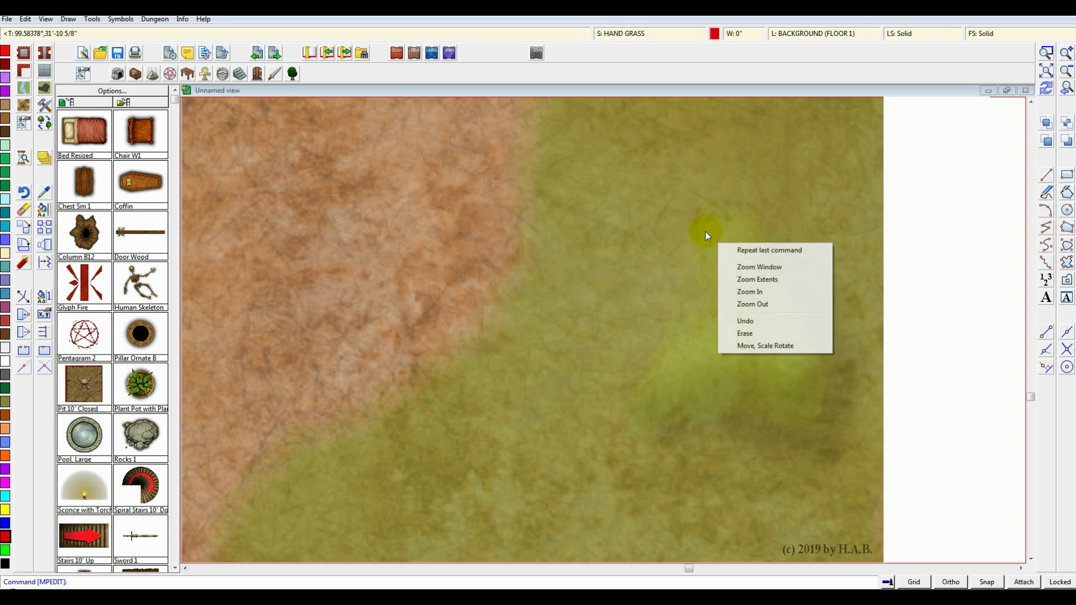
click(16, 225)
click(788, 270)
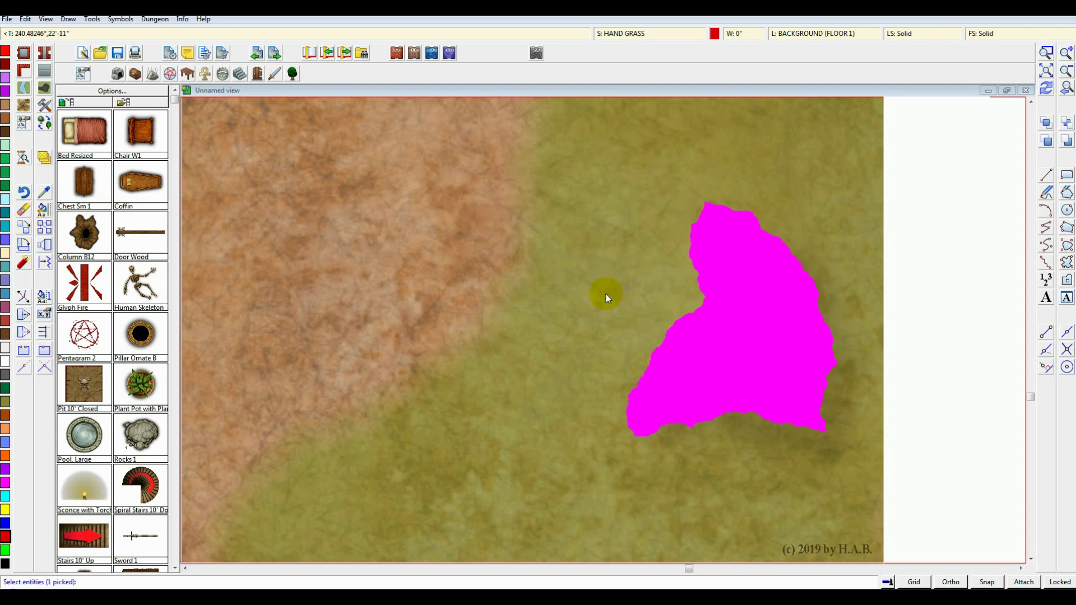
right_click(593, 344)
click(609, 348)
scroll(634, 449, up, 1)
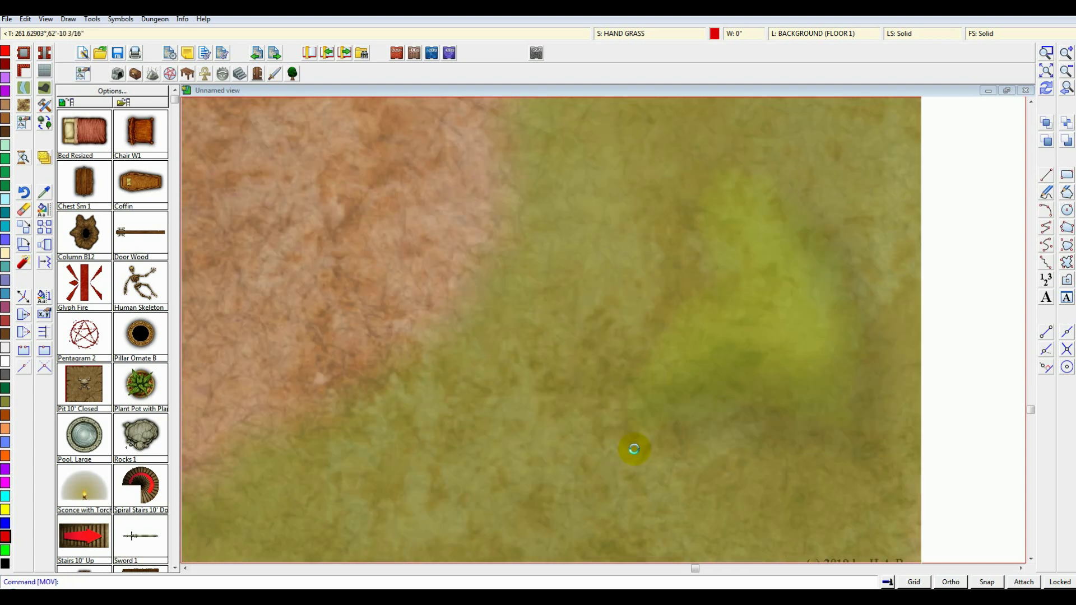
scroll(634, 449, up, 1)
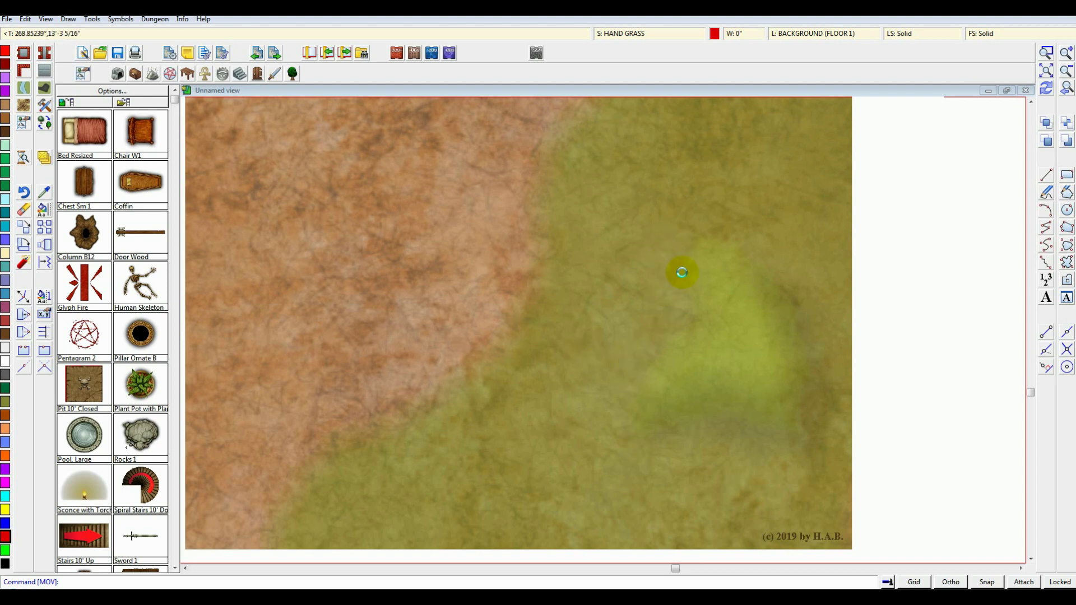
scroll(678, 280, down, 2)
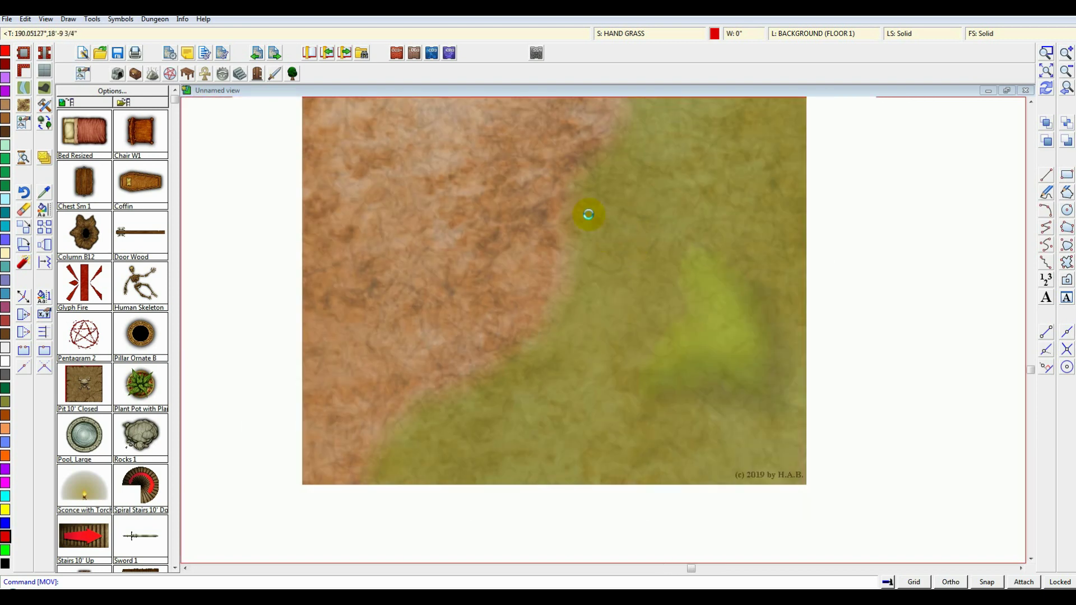
scroll(560, 179, up, 1)
- Choose the Hand01 Cliffs drawing tool and set its colour to the near-black palette colour 240
click(155, 19)
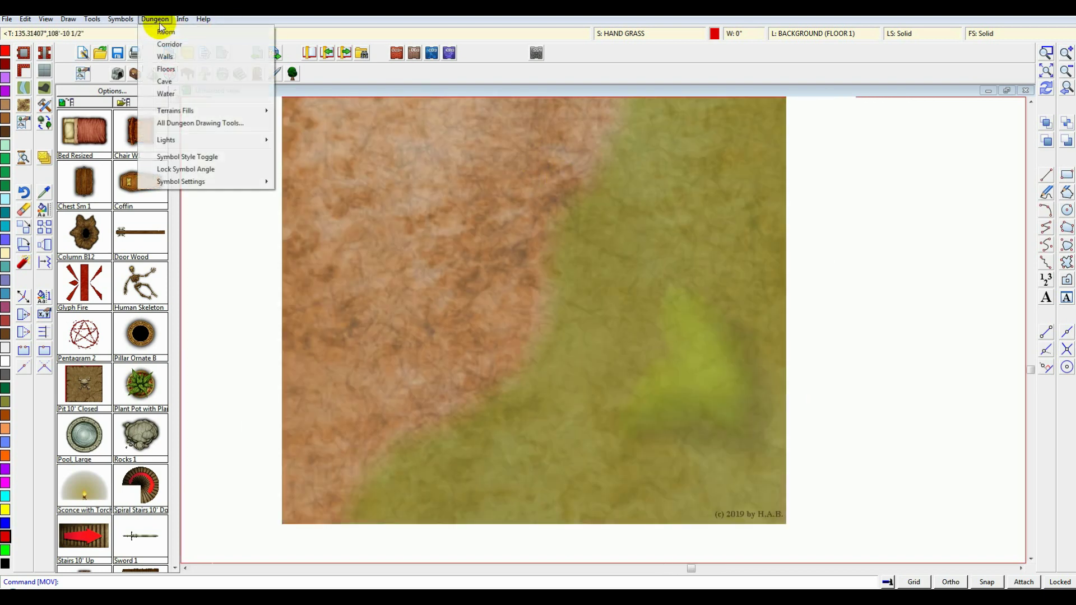
click(185, 124)
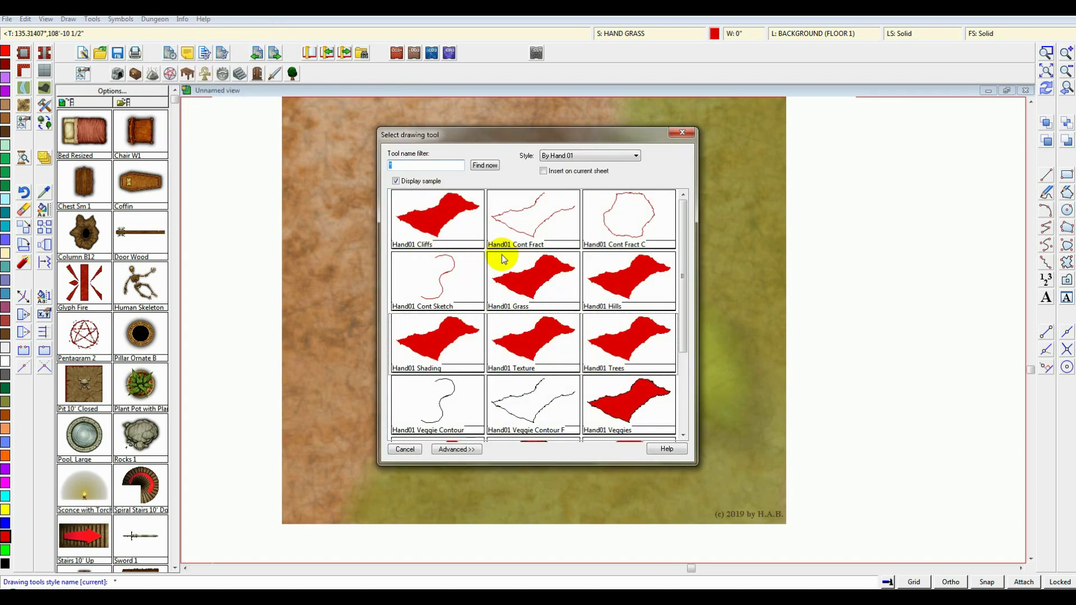
double_click(444, 226)
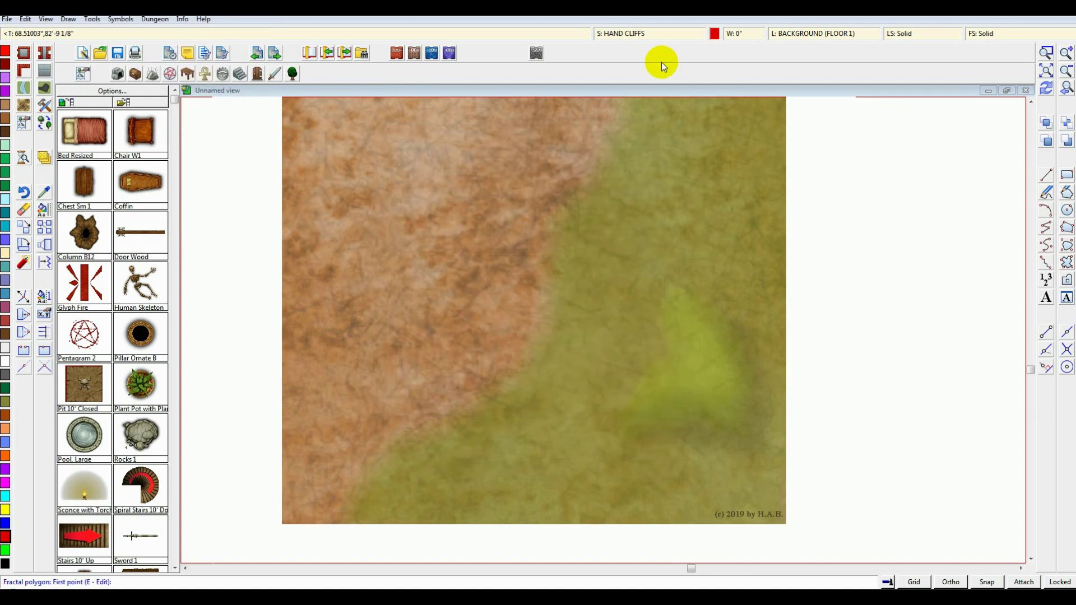
click(714, 34)
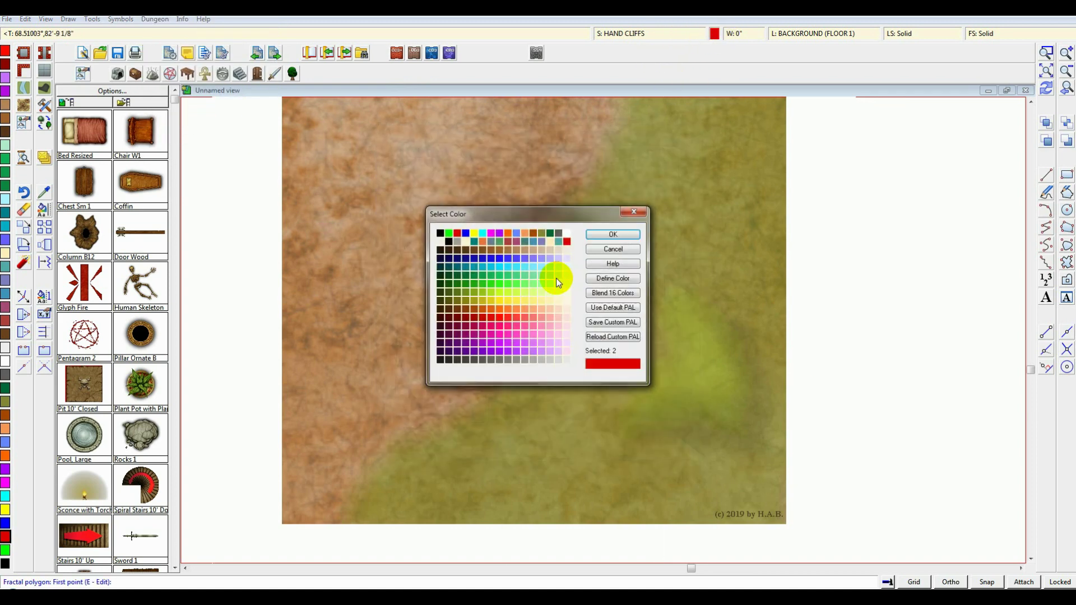
click(440, 359)
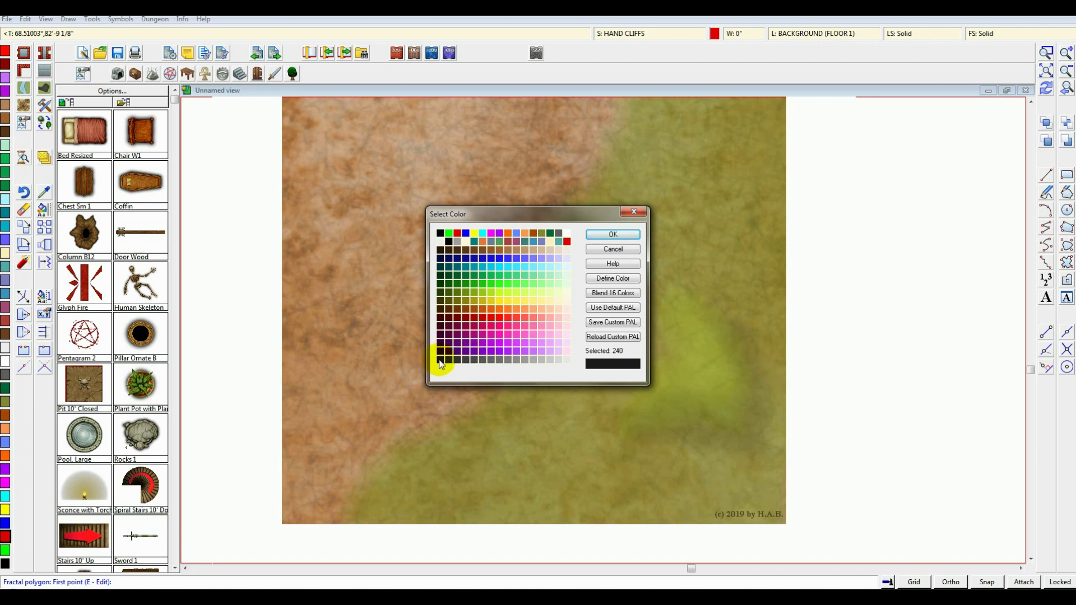
click(547, 361)
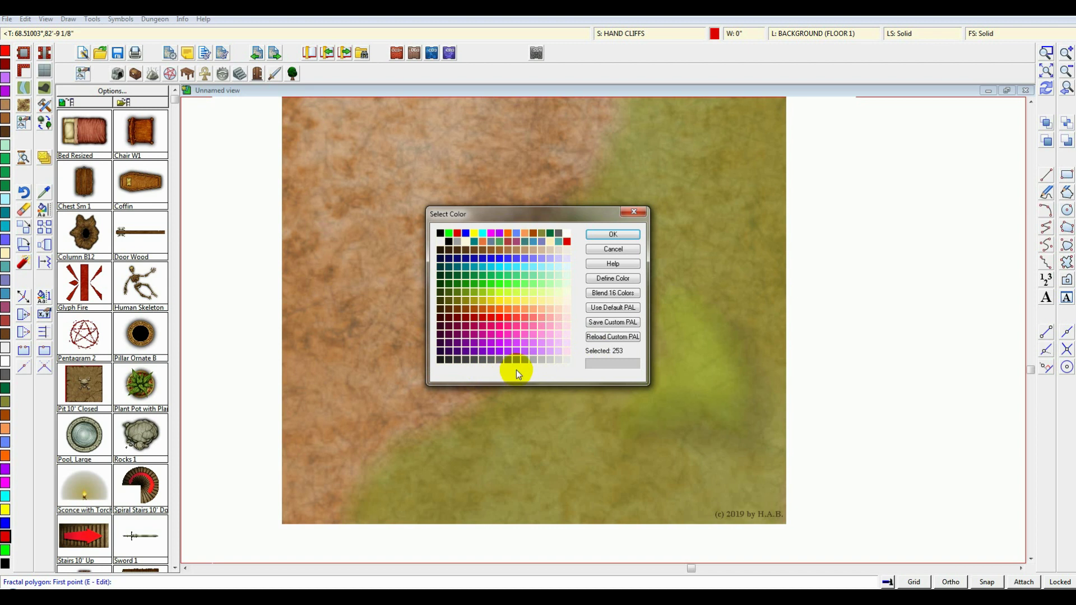
click(443, 359)
click(611, 235)
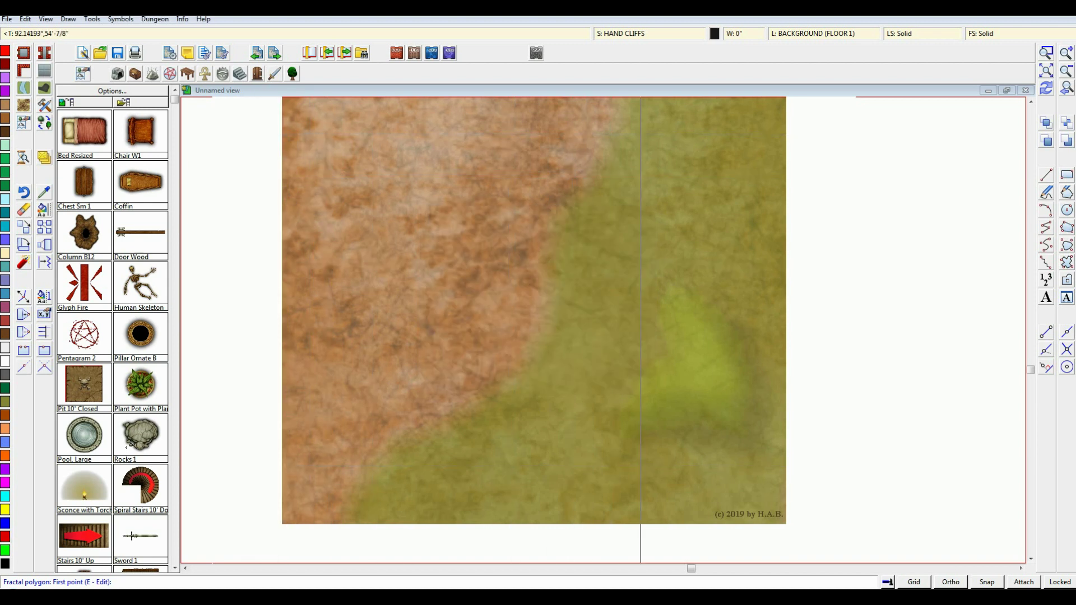
- Draw a narrow dark cliff polygon along the northern half of the boundary between the brown ground and the grass
drag(584, 385, 580, 395)
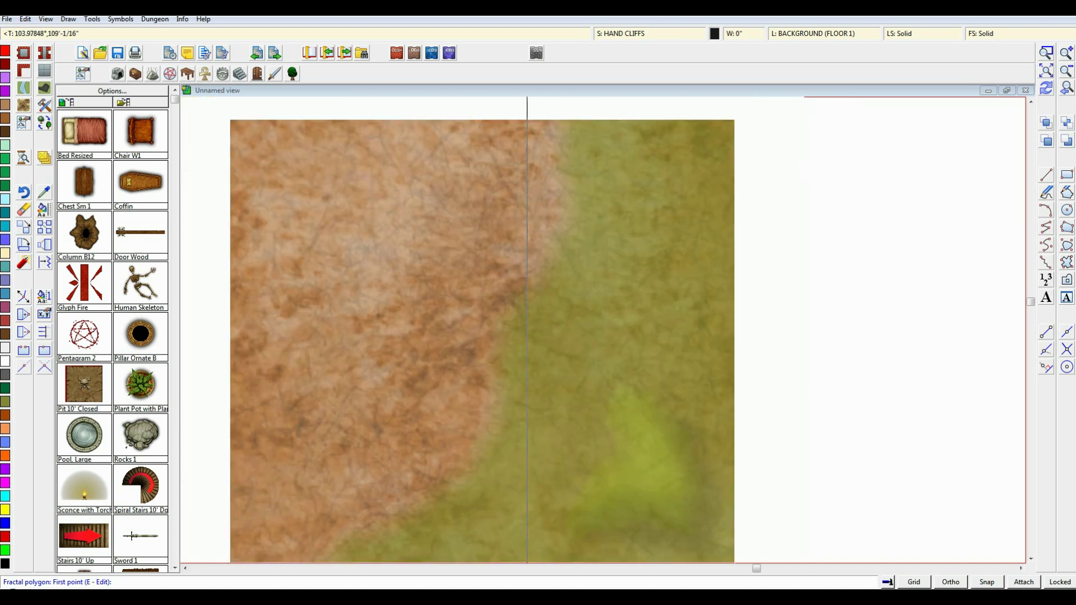
click(513, 122)
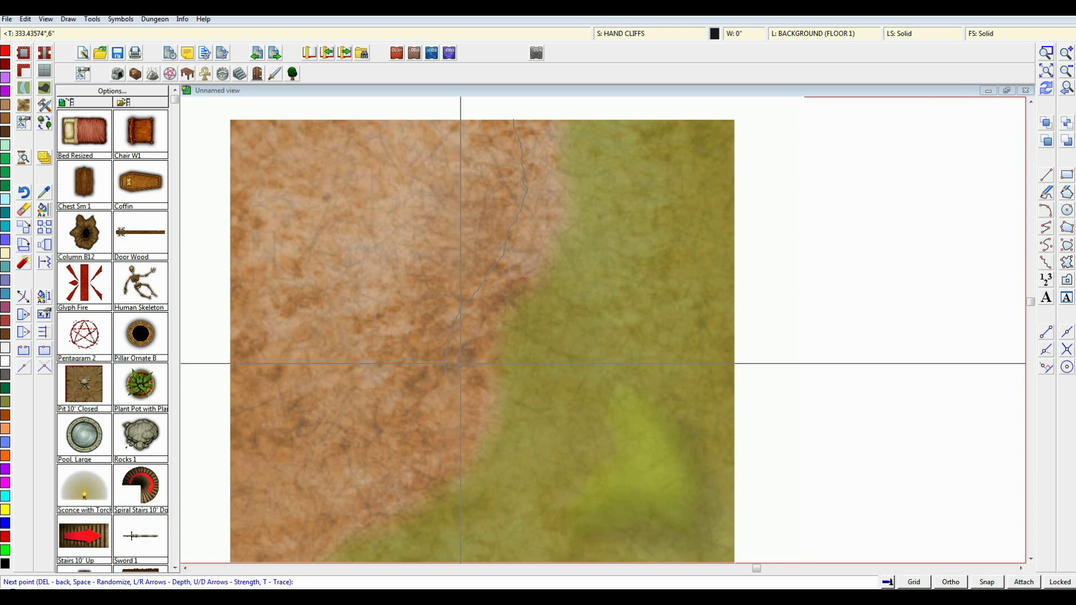
click(490, 368)
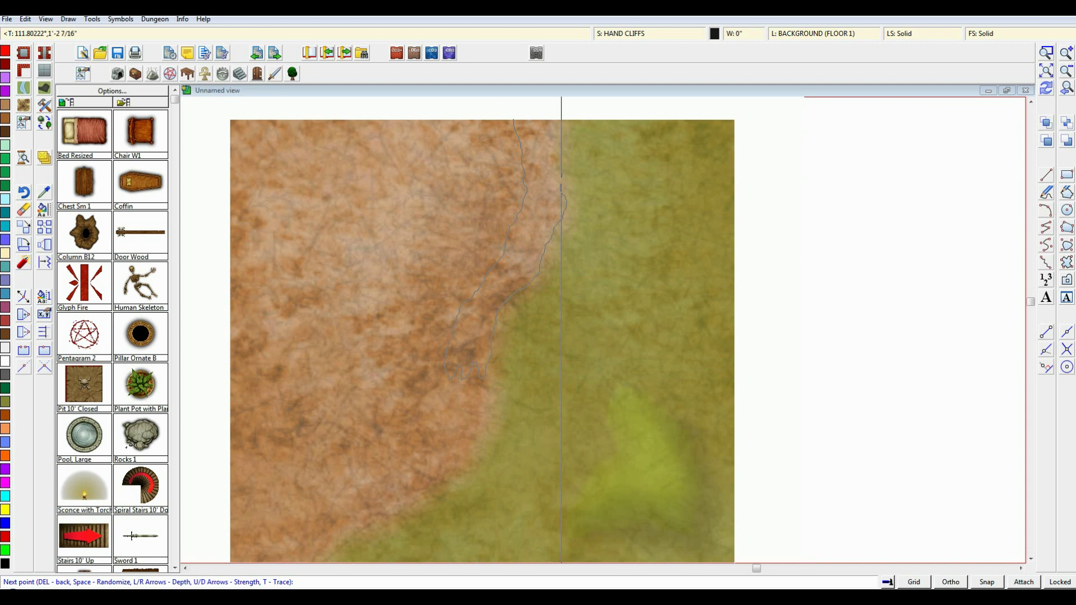
click(507, 103)
right_click(507, 103)
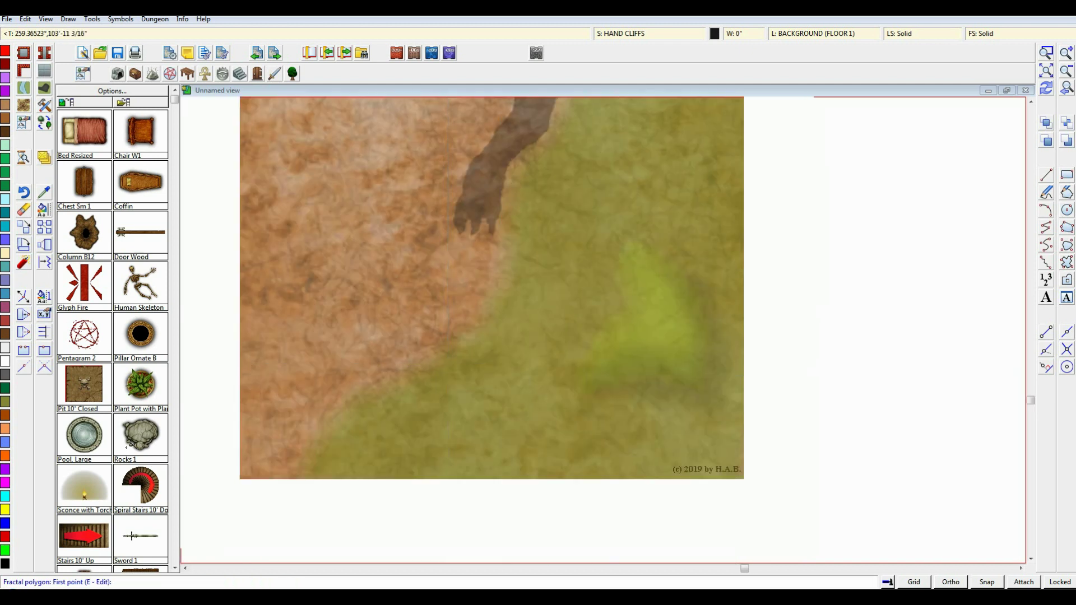
- Draw a second dark cliff polygon from just below the first one along the grass boundary to the map's southwestern edge
click(453, 248)
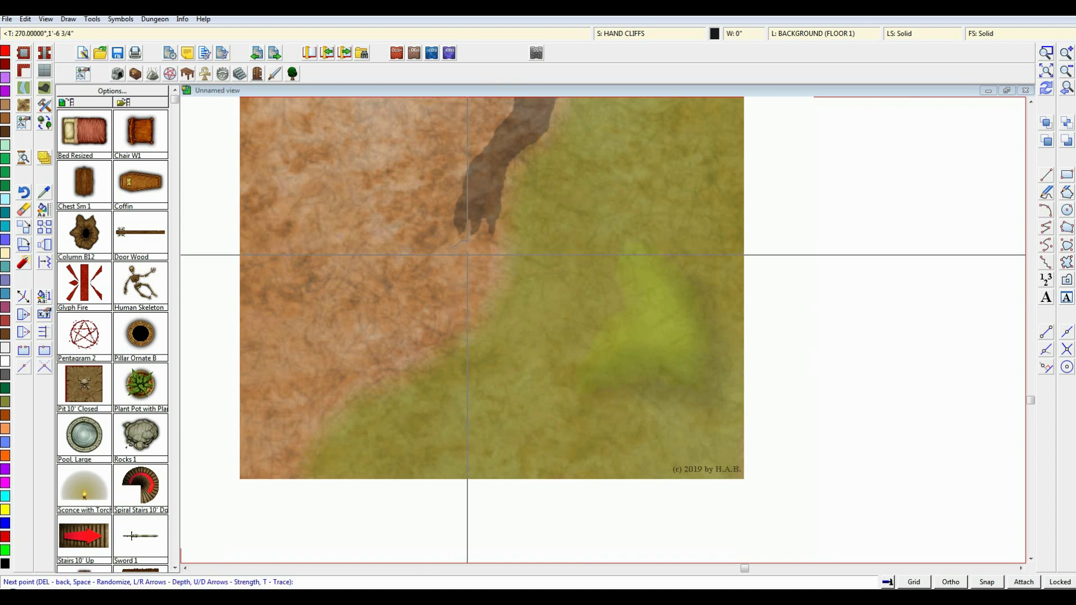
click(488, 247)
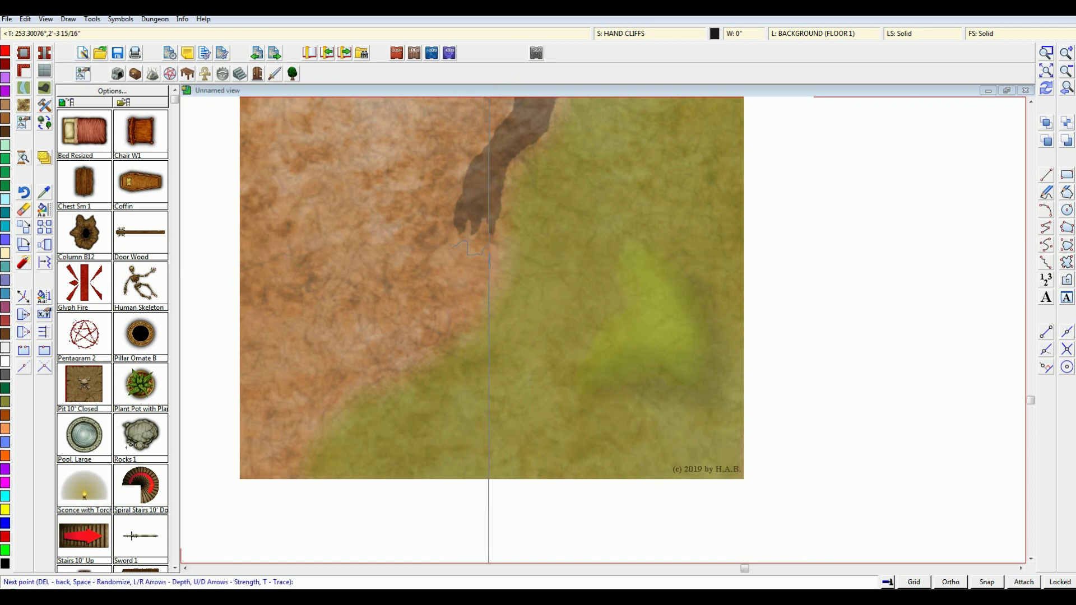
click(483, 290)
click(428, 352)
click(261, 492)
click(296, 417)
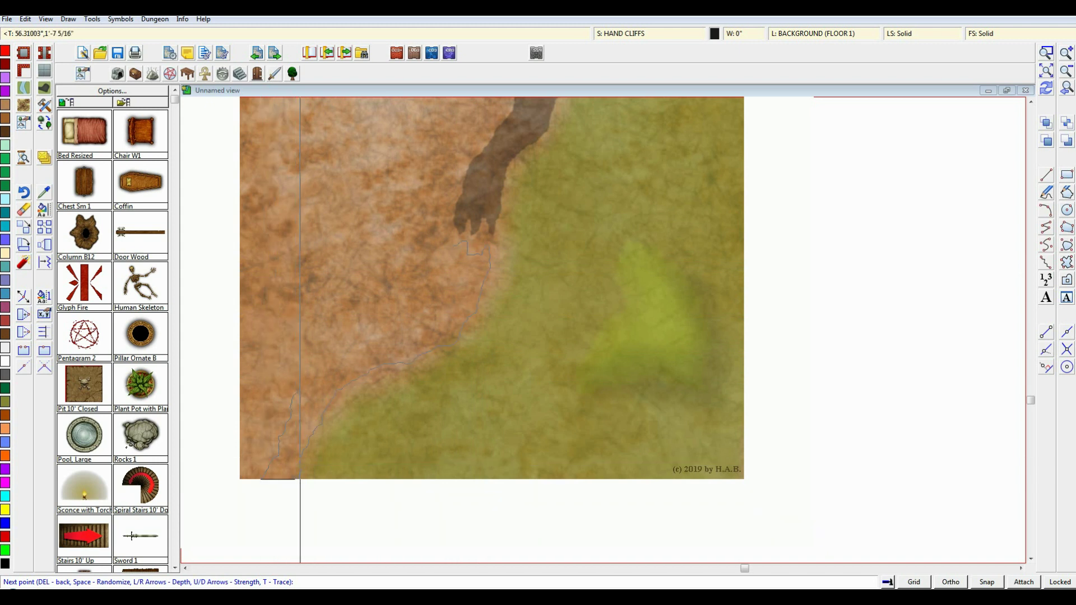
click(316, 362)
click(382, 331)
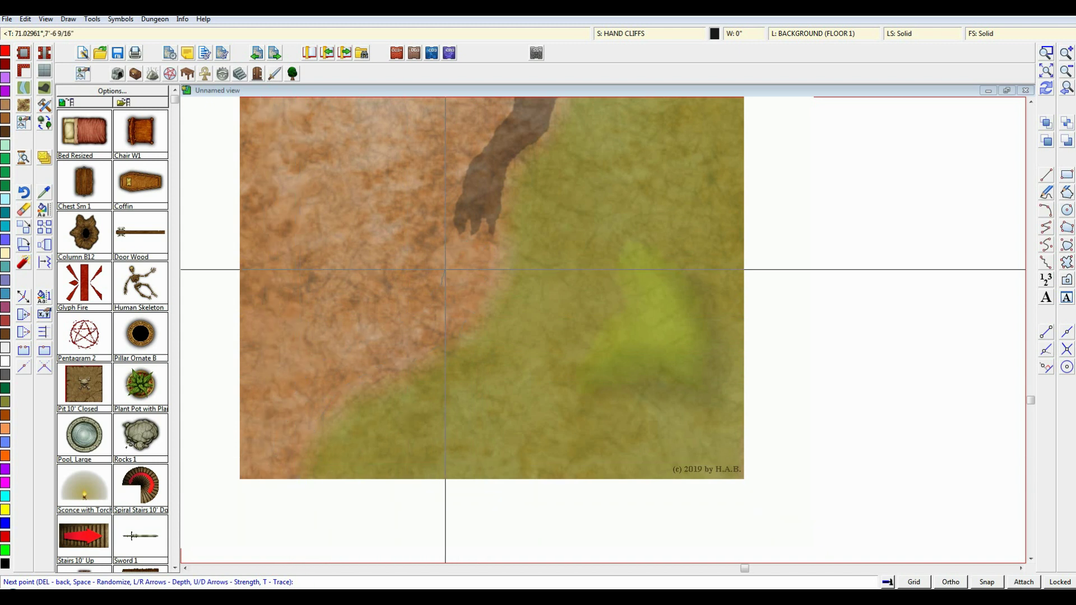
right_click(451, 254)
- Draw jagged medium-grey rock streaks over the southwestern part of the lower cliff
scroll(542, 330, down, 1)
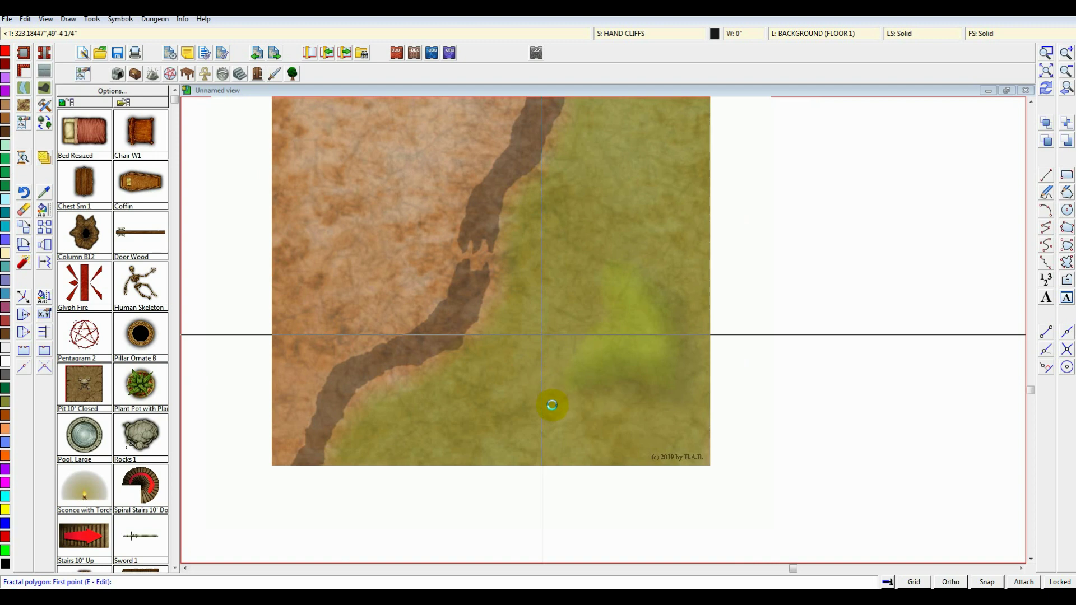
scroll(623, 250, down, 1)
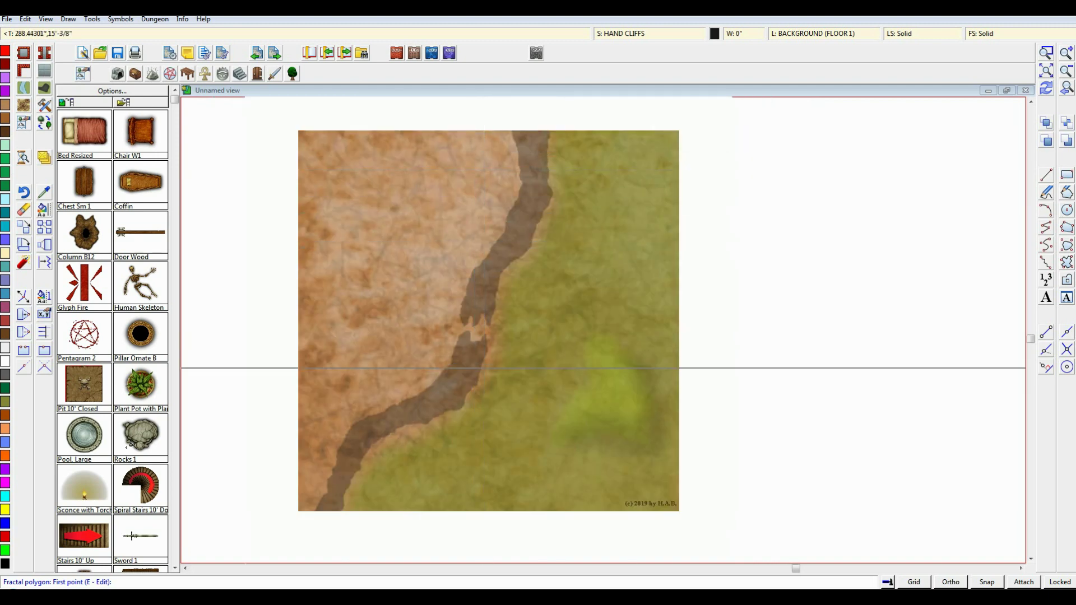
click(715, 33)
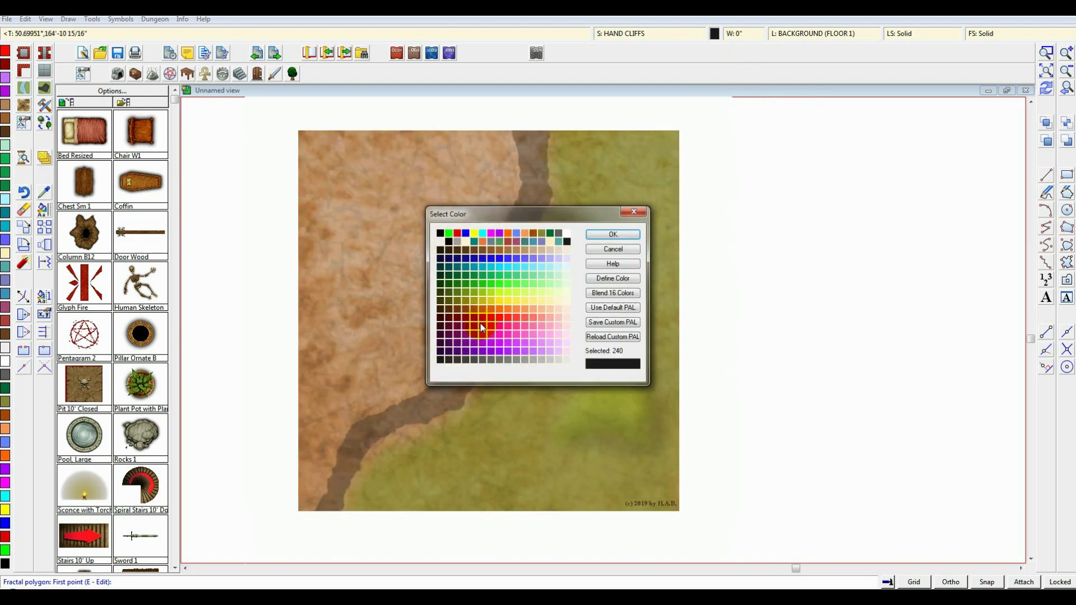
click(504, 360)
click(619, 234)
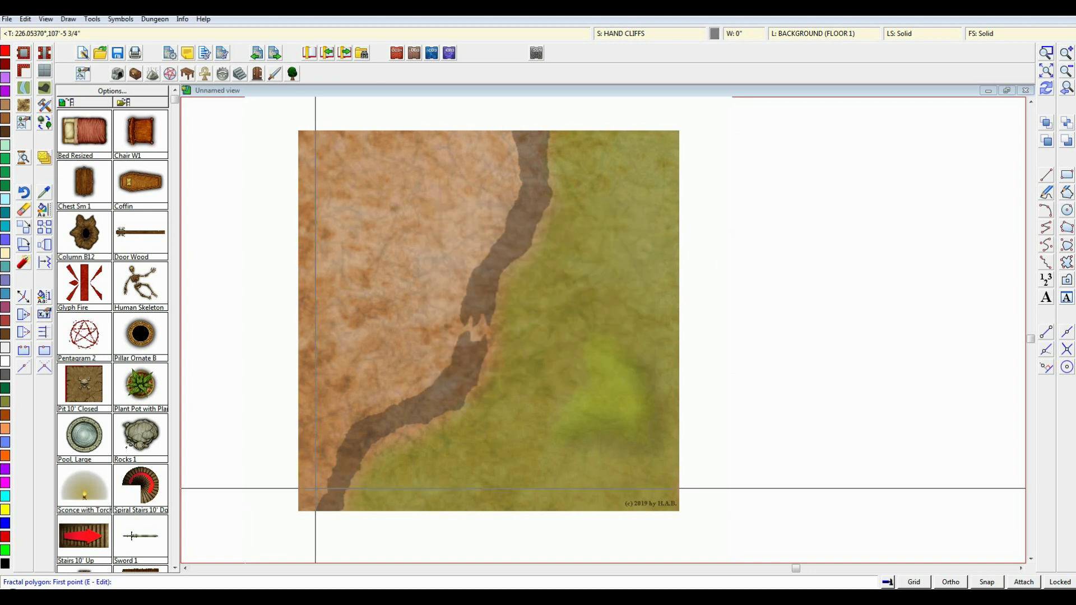
click(333, 488)
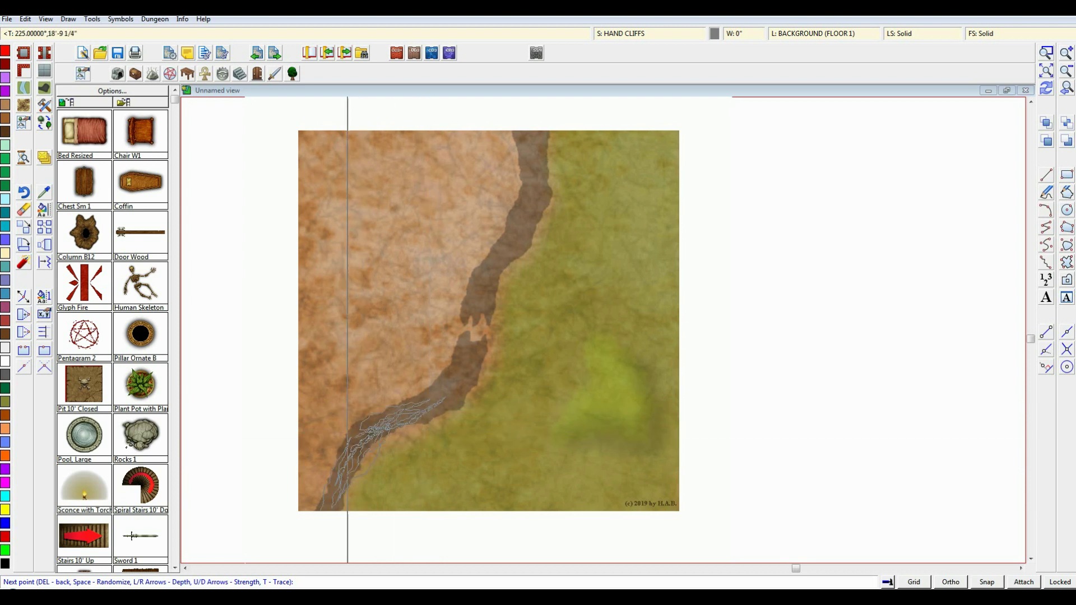
right_click(408, 403)
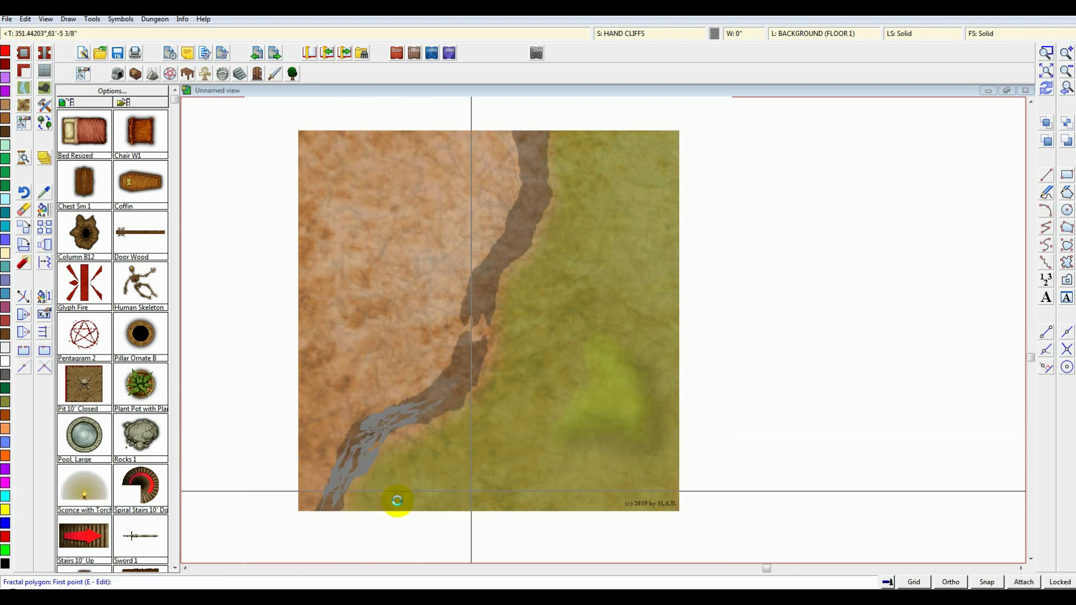
- Draw jagged medium-grey rock streaks over the northern part of the lower cliff
scroll(397, 500, up, 1)
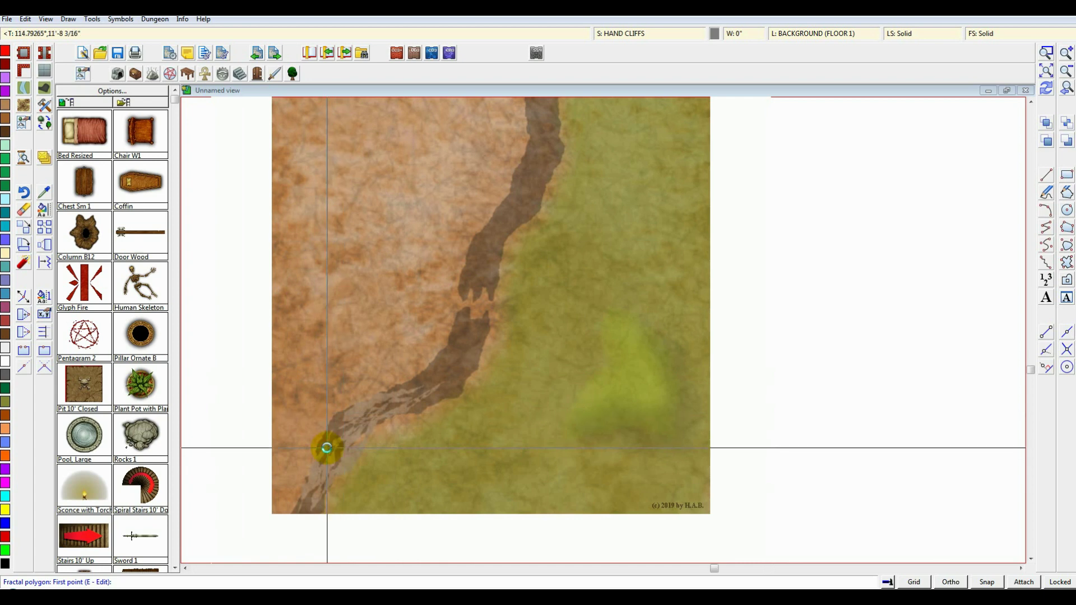
scroll(327, 448, up, 2)
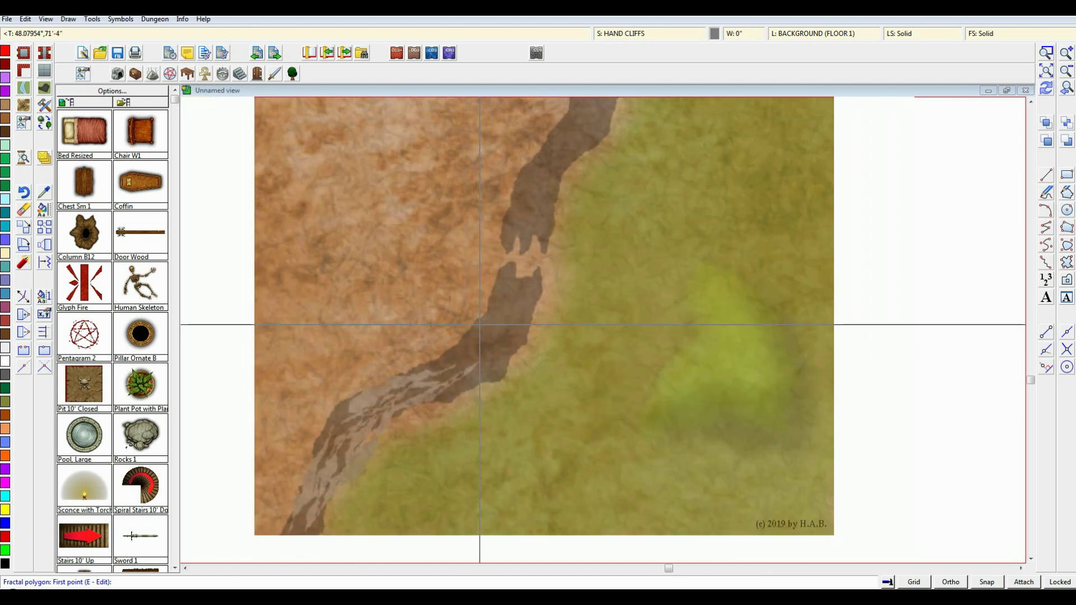
click(500, 370)
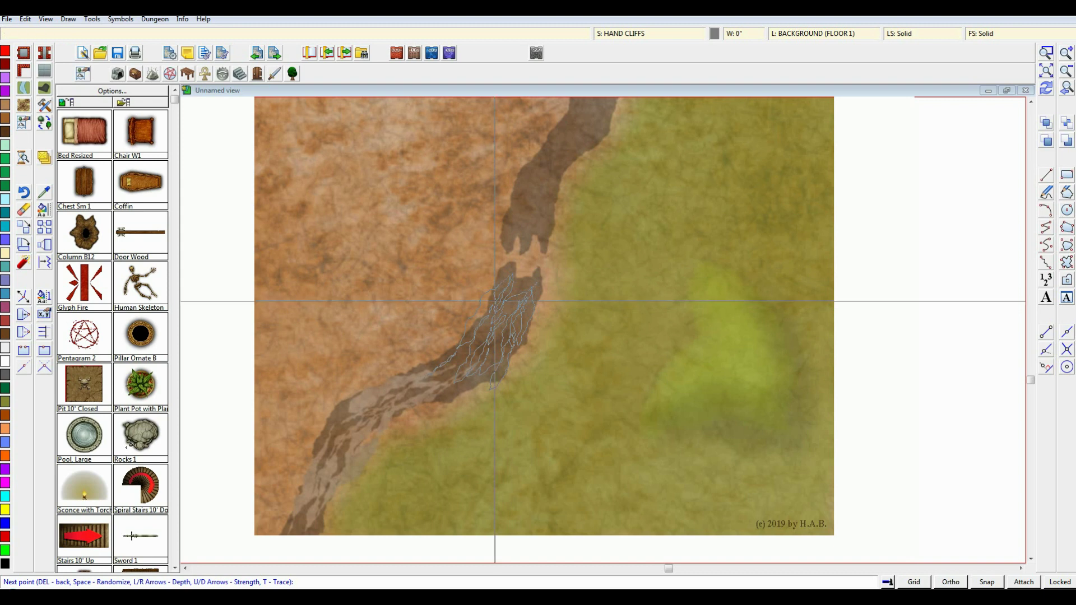
right_click(470, 363)
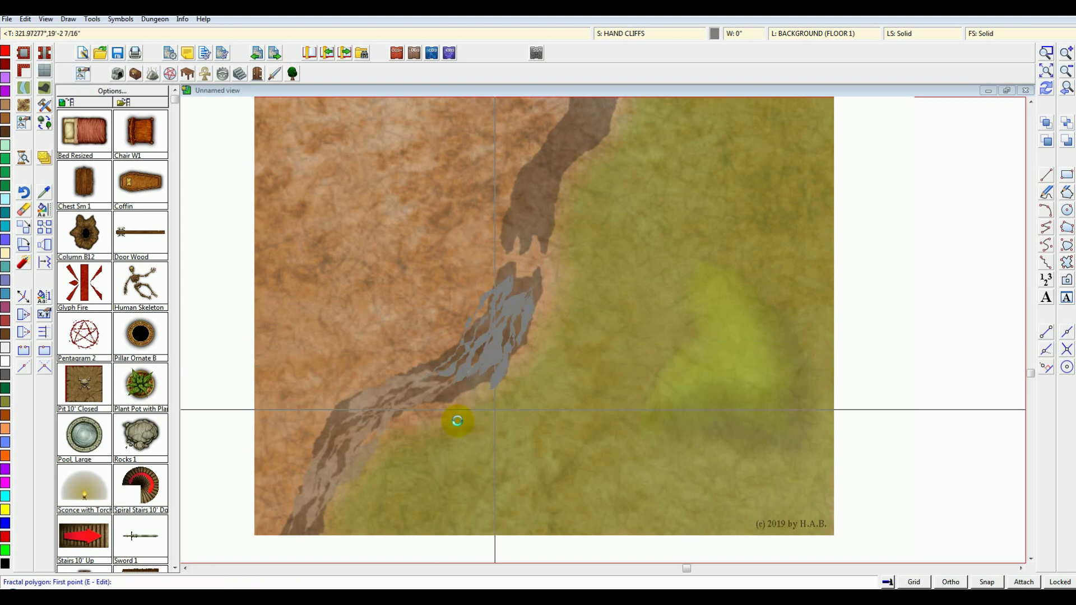
- Add small medium-grey patches in the middle of the lower cliff, where its two streaked areas meet
scroll(471, 407, down, 1)
scroll(477, 391, down, 1)
click(453, 387)
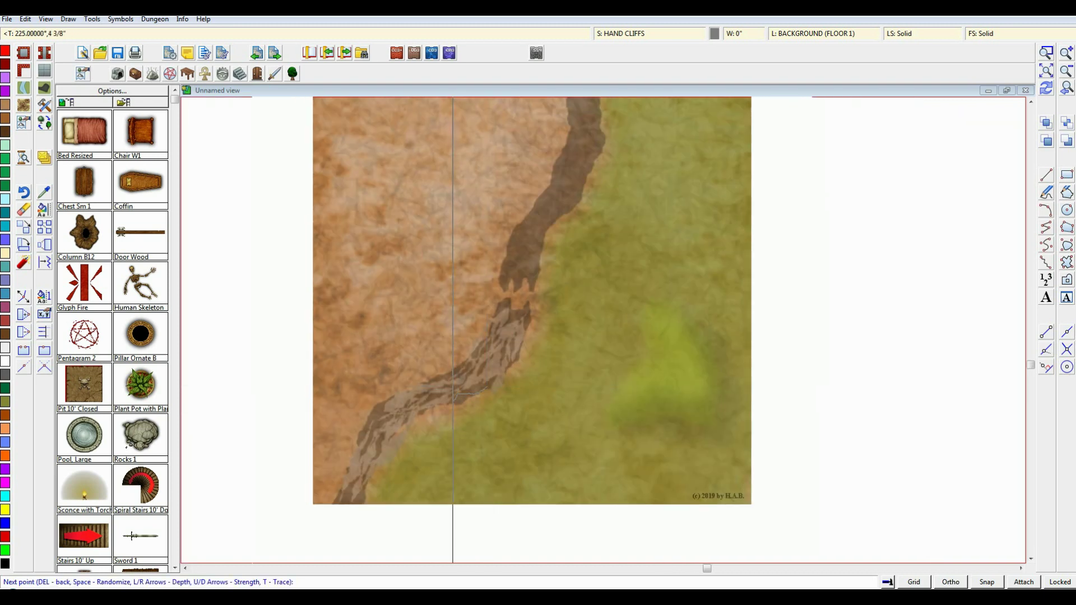
right_click(473, 396)
scroll(512, 403, down, 1)
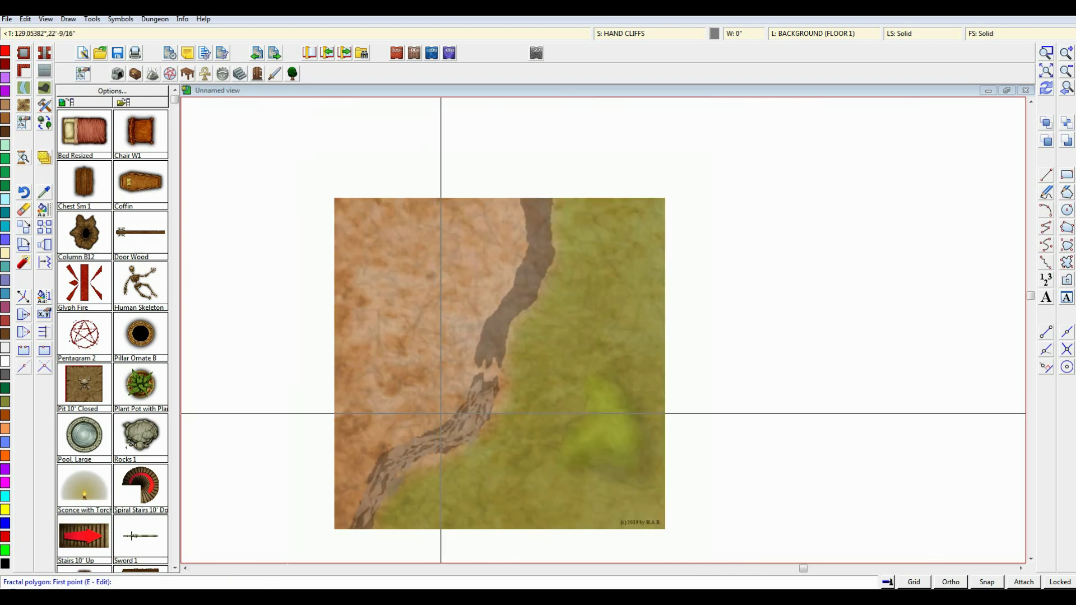
click(451, 435)
- Draw jagged medium-grey rock streaks along the length of the upper cliff
scroll(457, 433, up, 1)
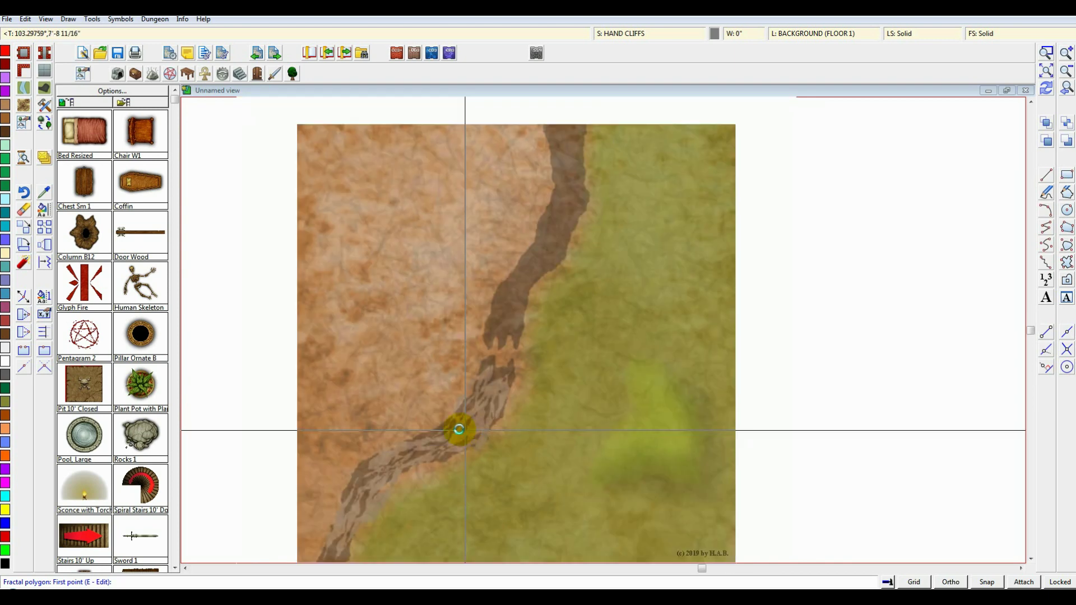
scroll(442, 439, up, 1)
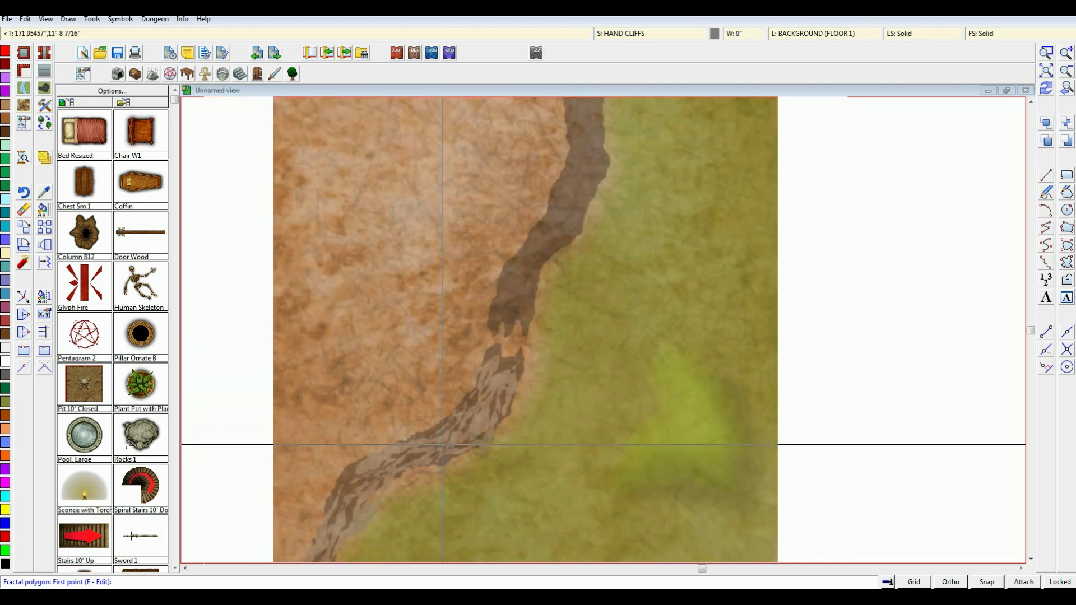
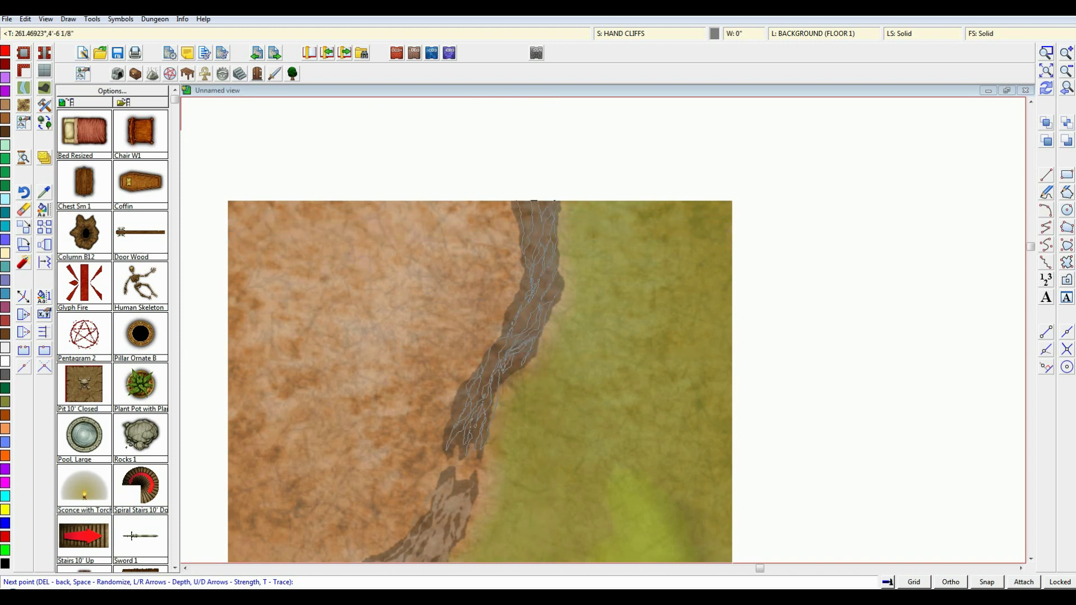
right_click(525, 355)
- Add another medium-grey rock streak in the northern half of the upper cliff
scroll(555, 247, up, 1)
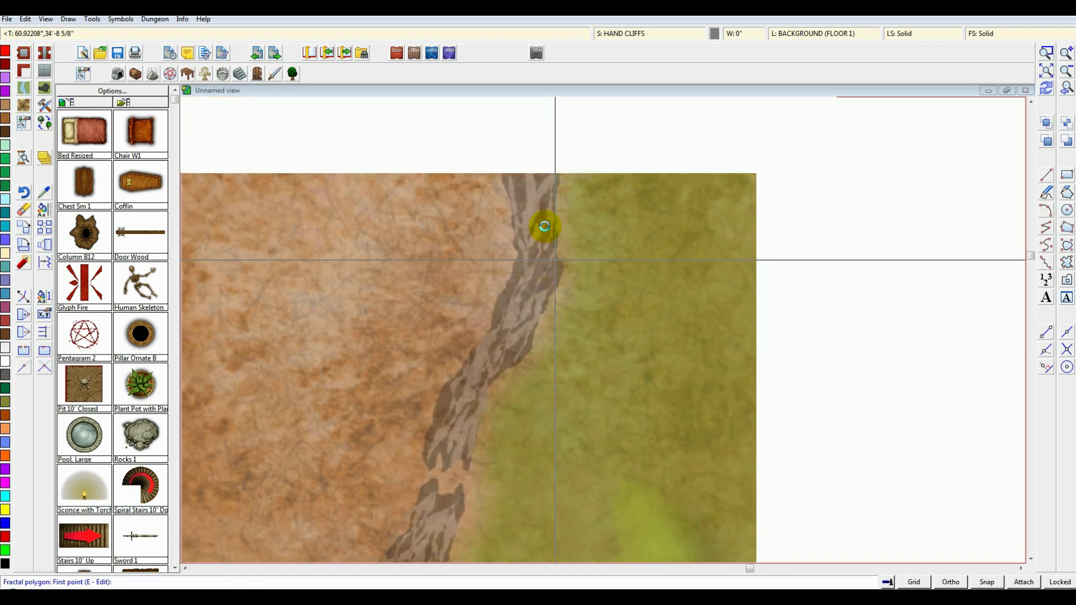
scroll(546, 201, up, 1)
click(544, 199)
click(506, 330)
click(538, 209)
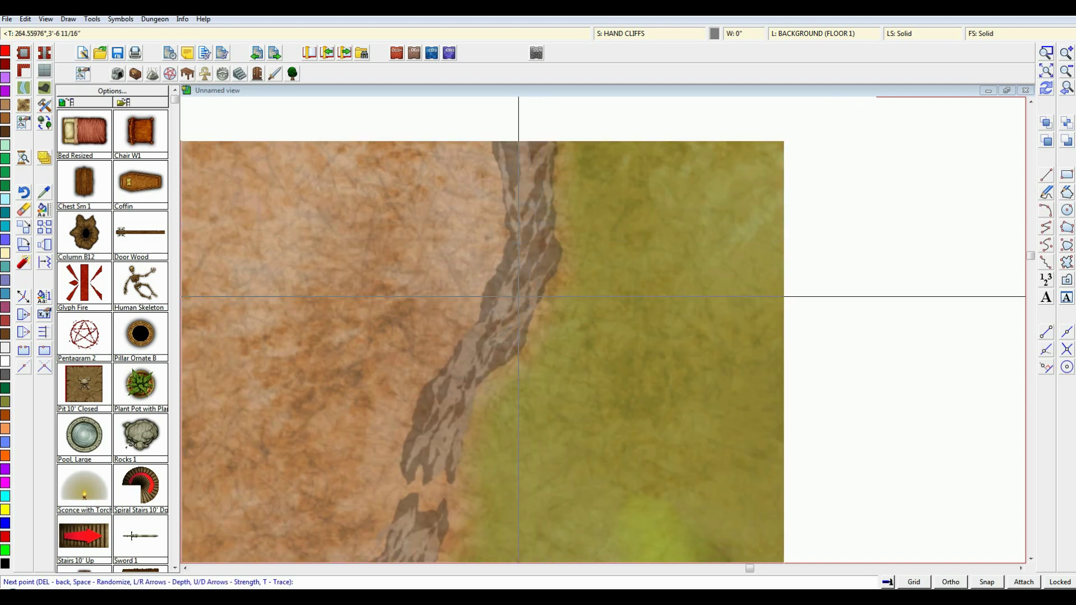
click(517, 296)
right_click(538, 243)
- Add small medium-grey patches at the lower cliff's northern tip and at its southwestern bend
scroll(601, 378, down, 1)
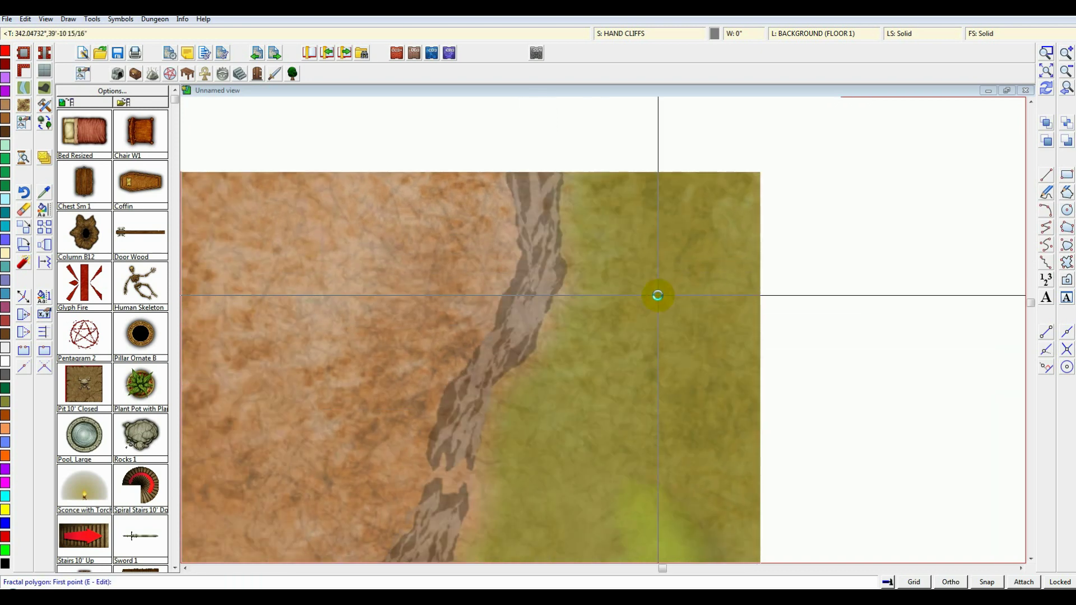
scroll(567, 325, down, 2)
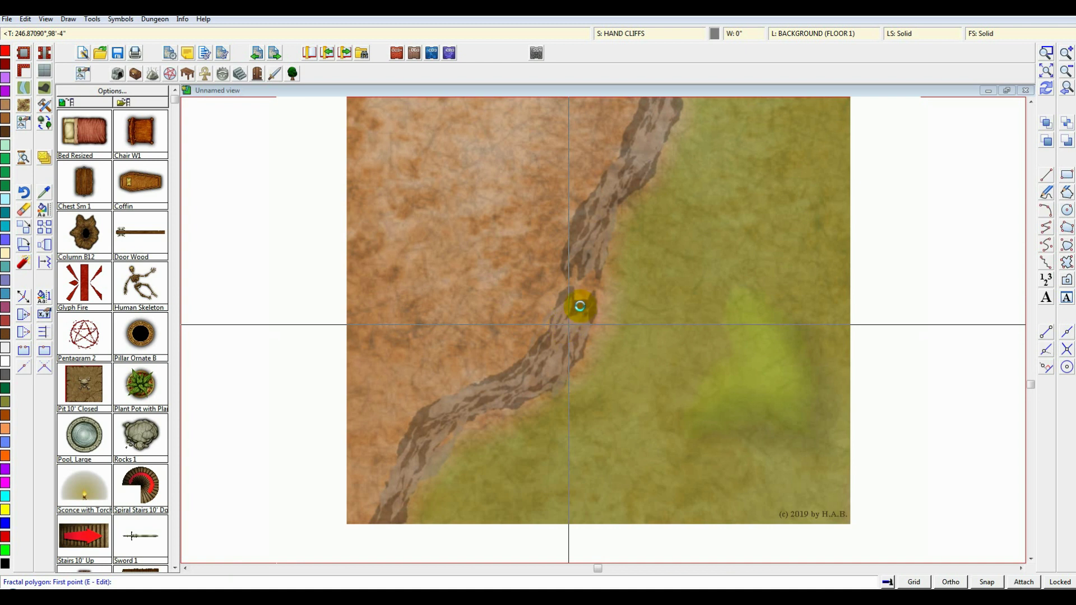
click(579, 306)
right_click(572, 287)
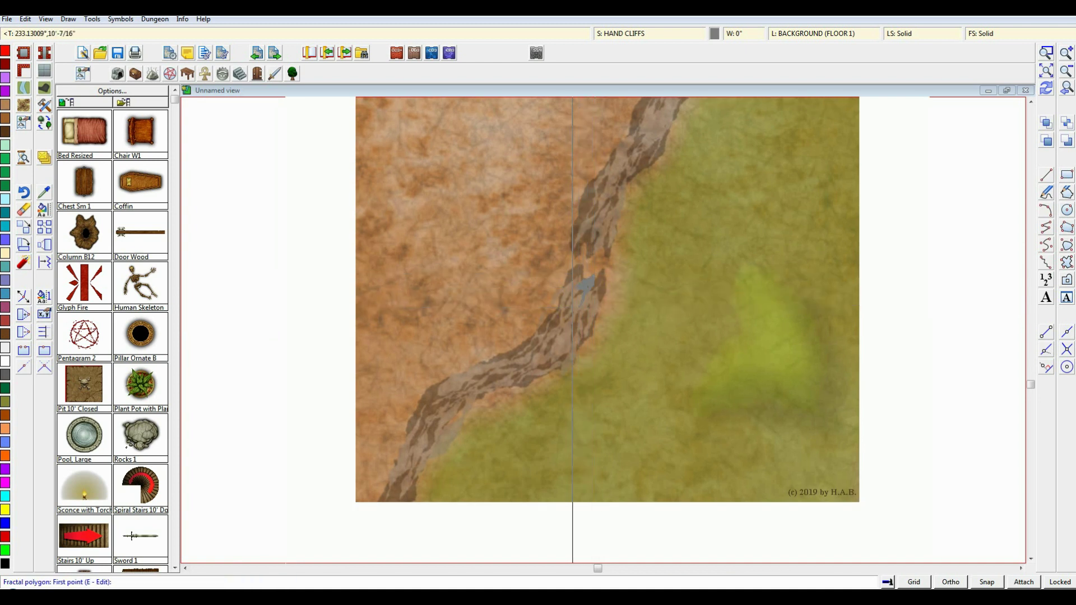
click(427, 407)
click(440, 389)
right_click(441, 392)
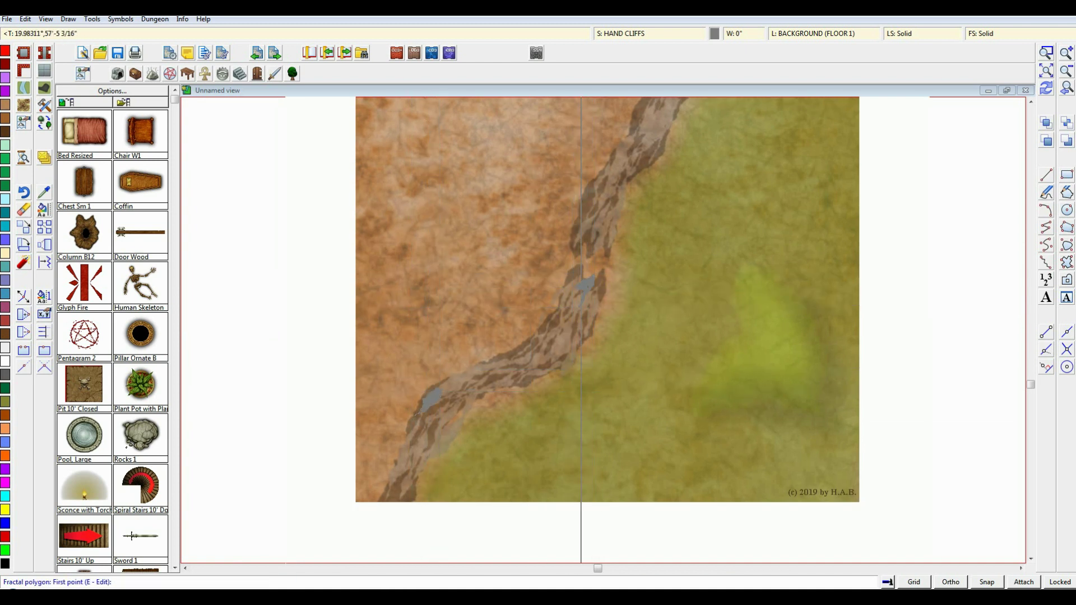
- Switch the colour to light grey and draw jagged highlights over the lower cliff from its northern tip to its southwestern bend
click(714, 34)
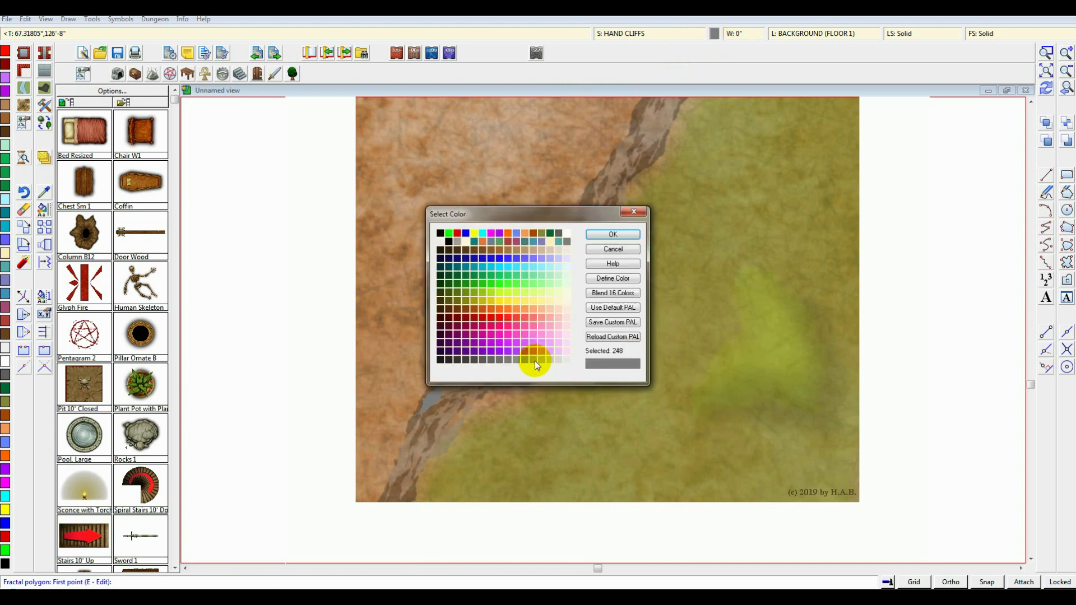
click(548, 360)
click(613, 234)
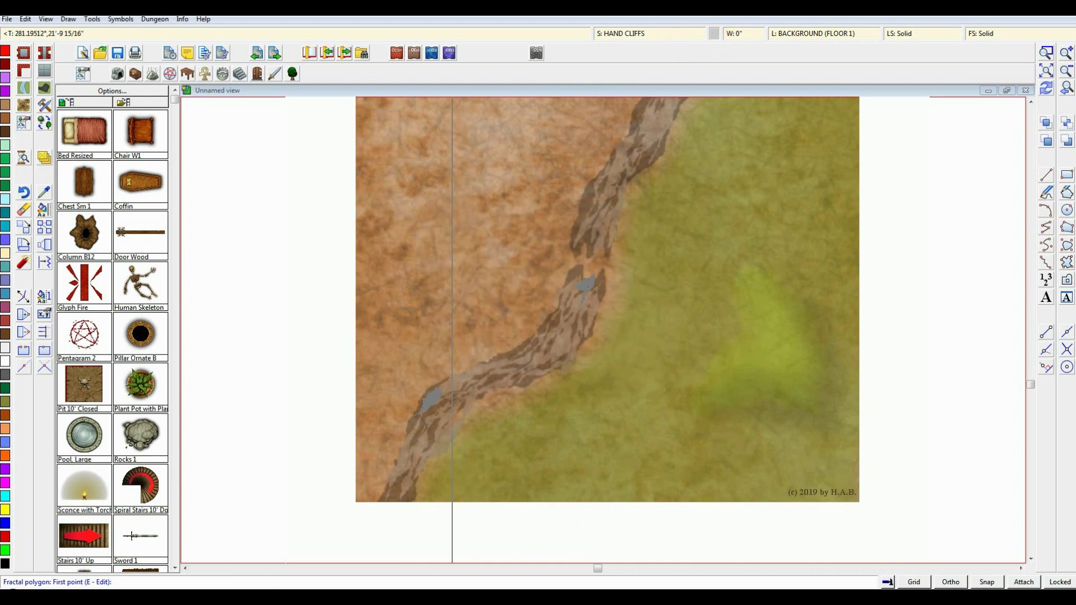
click(555, 344)
click(473, 392)
click(540, 326)
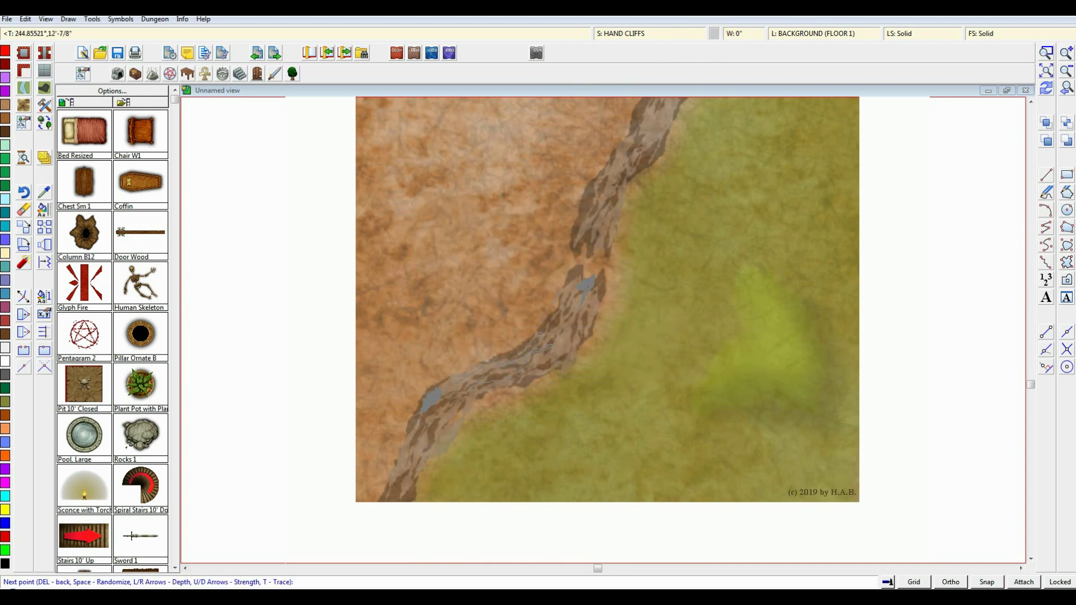
click(537, 349)
click(554, 358)
click(572, 285)
right_click(572, 284)
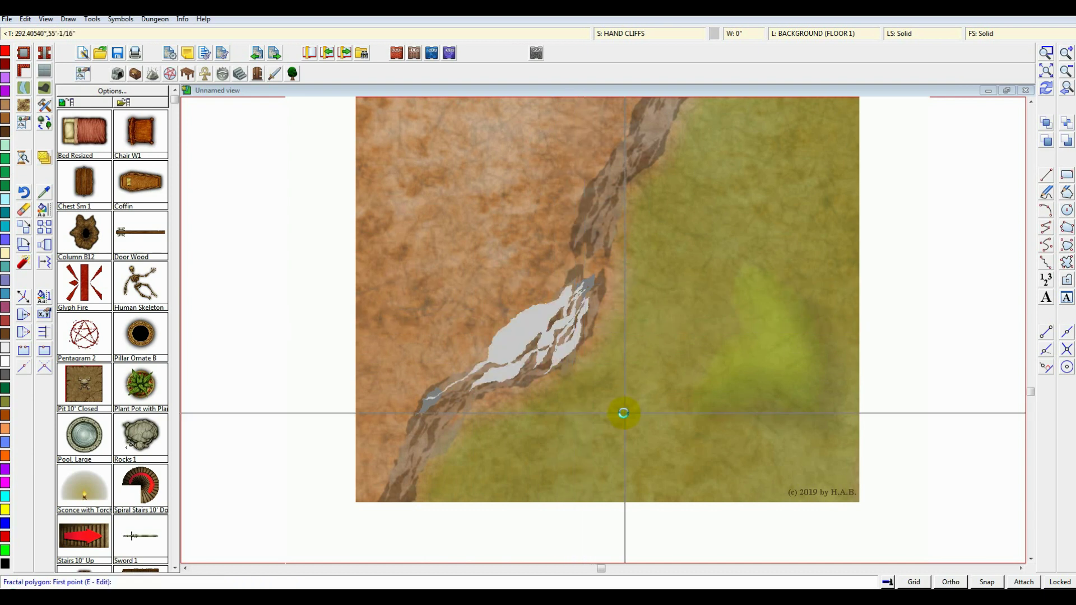
- Draw jagged light-grey highlights from the lower cliff's bend down to the map's southwestern edge
scroll(625, 413, up, 1)
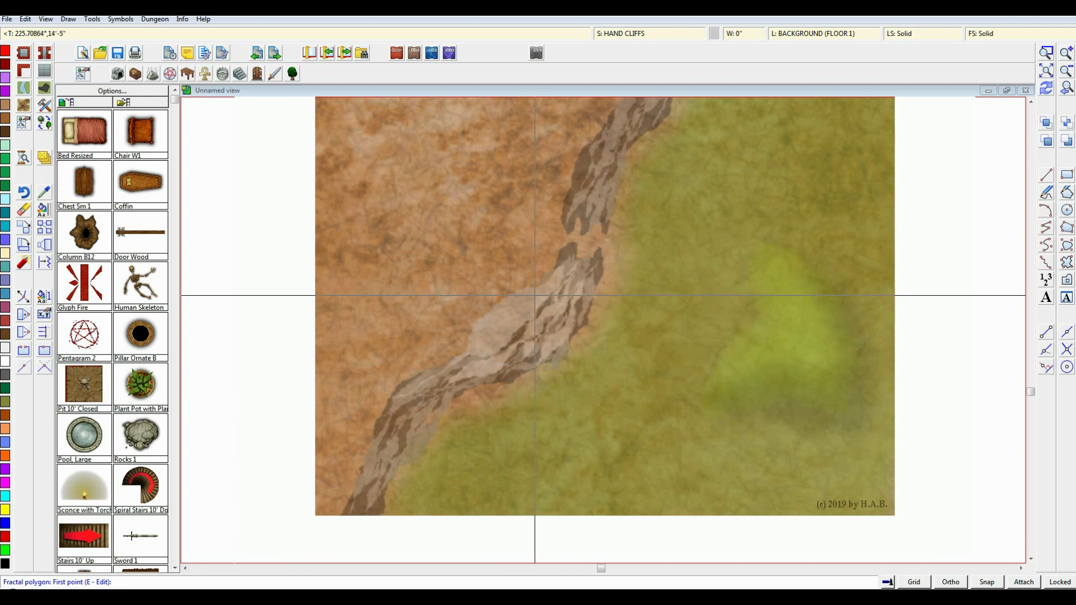
click(393, 393)
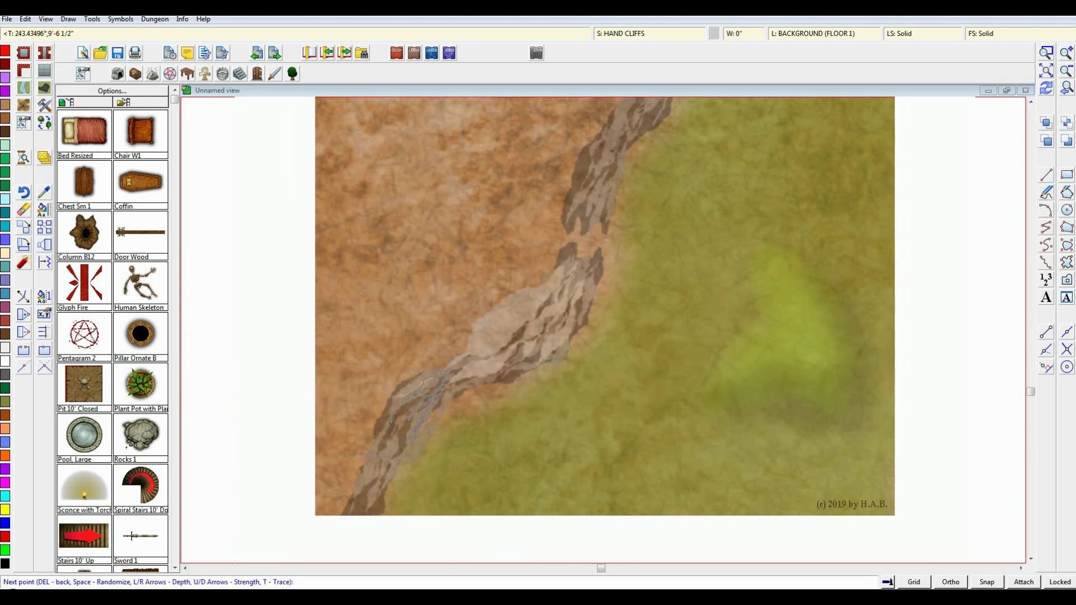
right_click(445, 397)
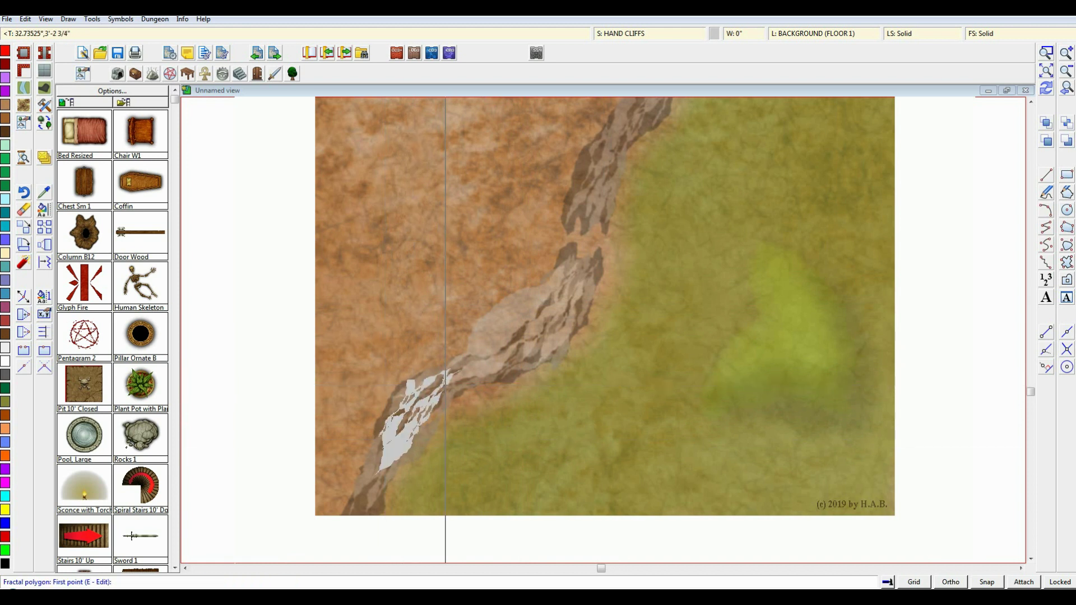
click(365, 512)
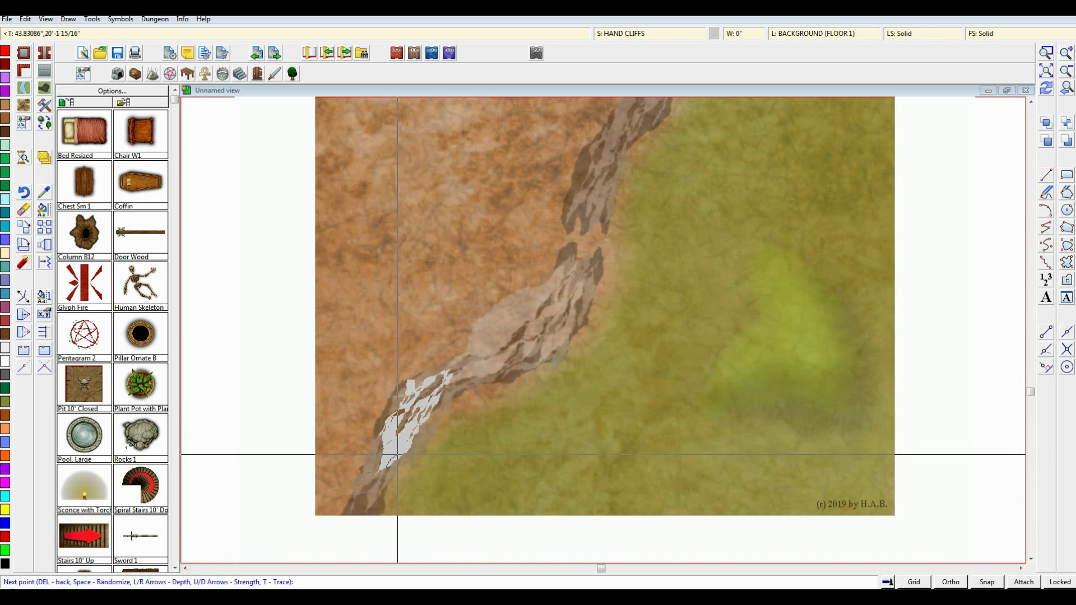
right_click(350, 499)
- Add a small light-grey patch on the southeastern edge of the lower cliff's middle section
scroll(561, 422, up, 1)
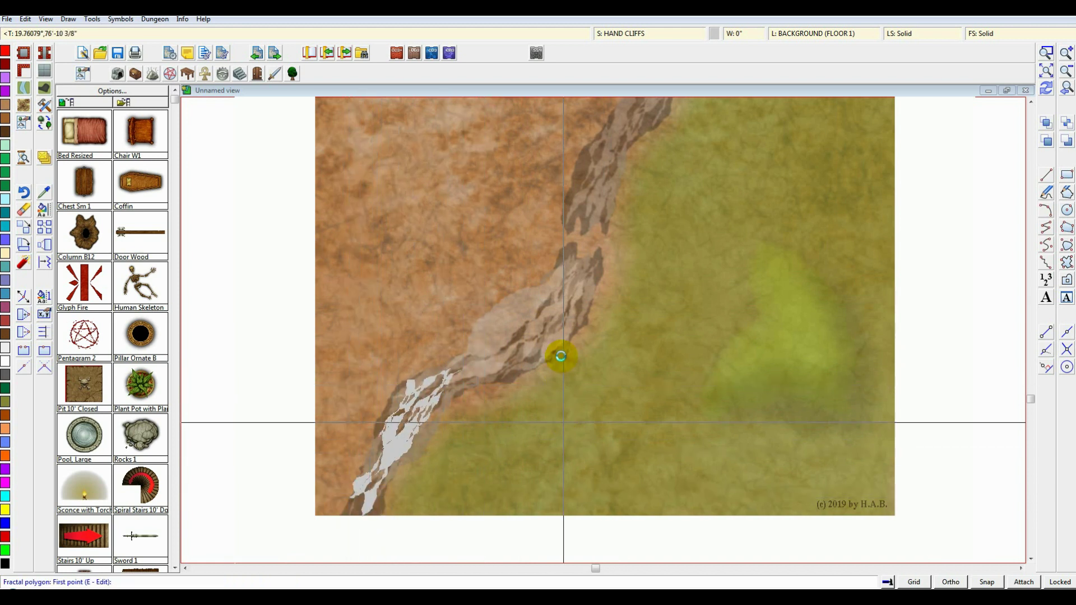
click(557, 348)
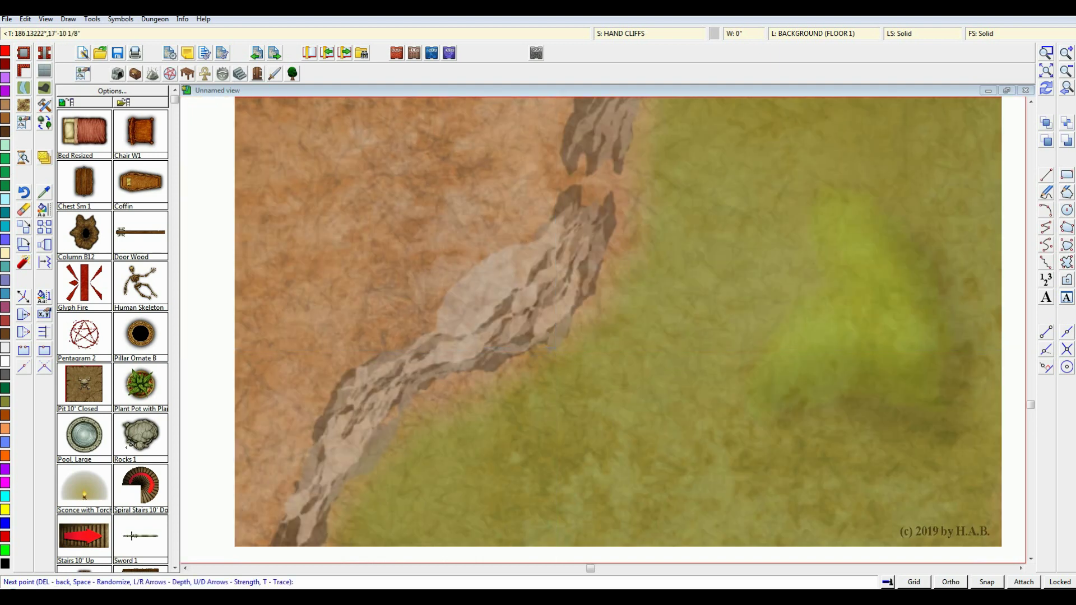
click(483, 355)
click(551, 332)
right_click(558, 330)
- Draw jagged light-grey highlights over the southern and middle parts of the upper cliff
click(666, 258)
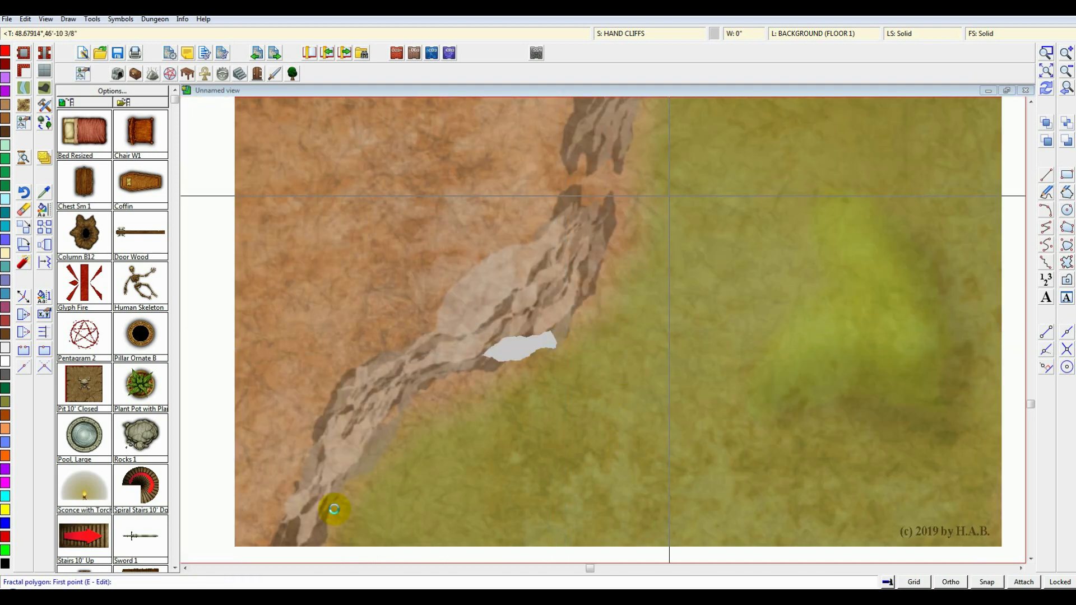
scroll(507, 480, up, 1)
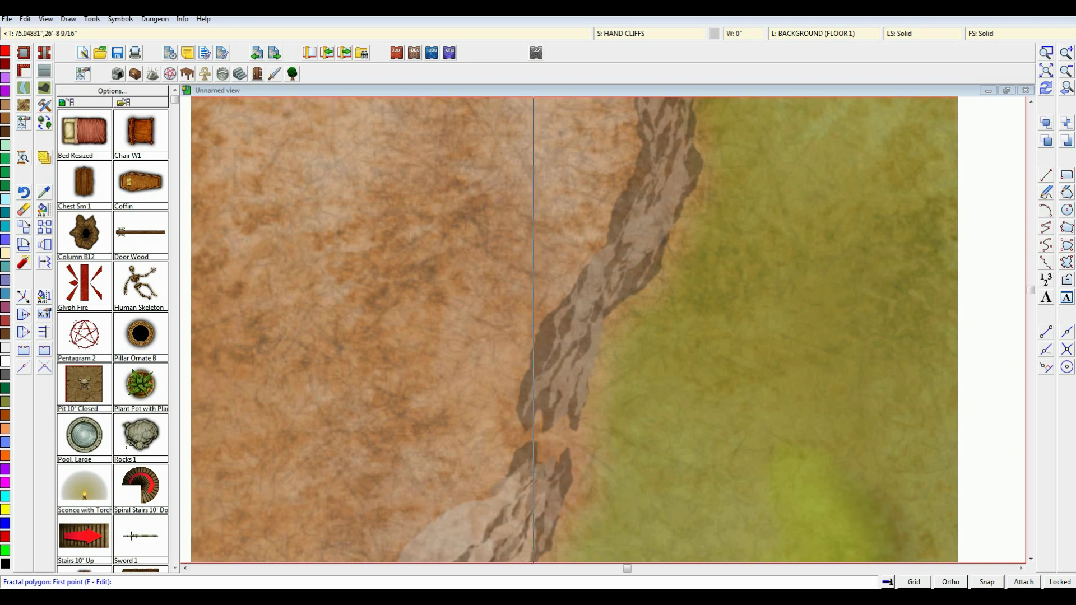
click(563, 296)
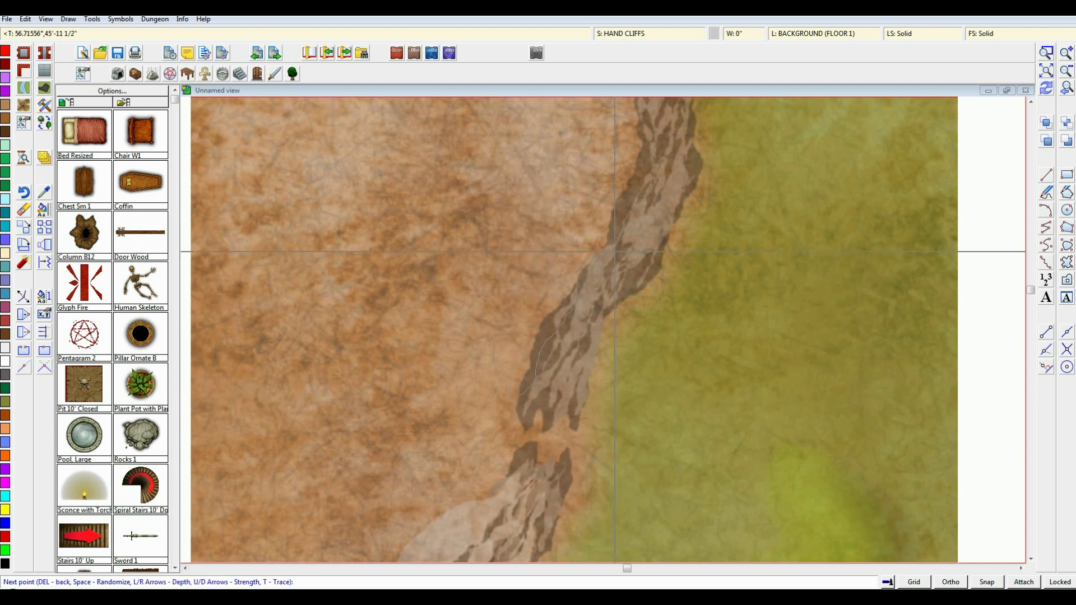
click(567, 311)
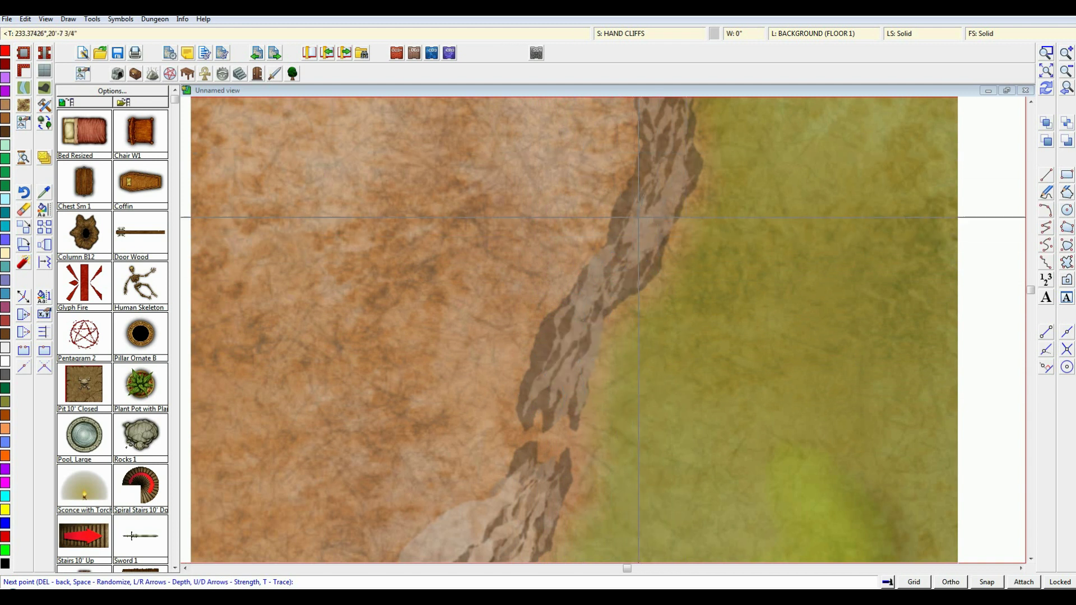
right_click(627, 279)
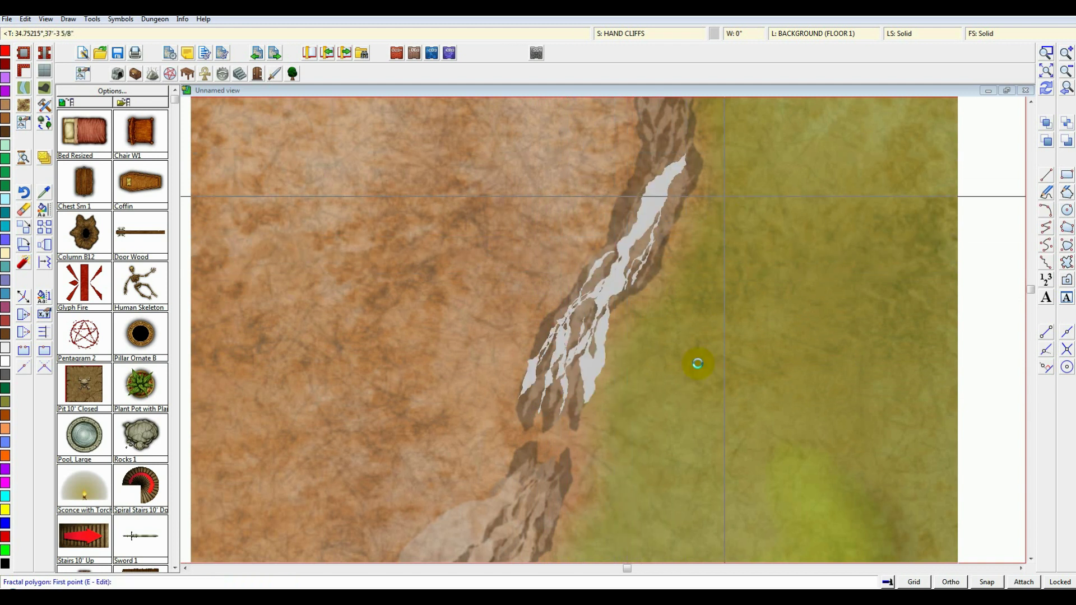
- Draw jagged light-grey highlights over the northern part of the upper cliff, up to the map's northern edge
middle_click(635, 128)
click(671, 387)
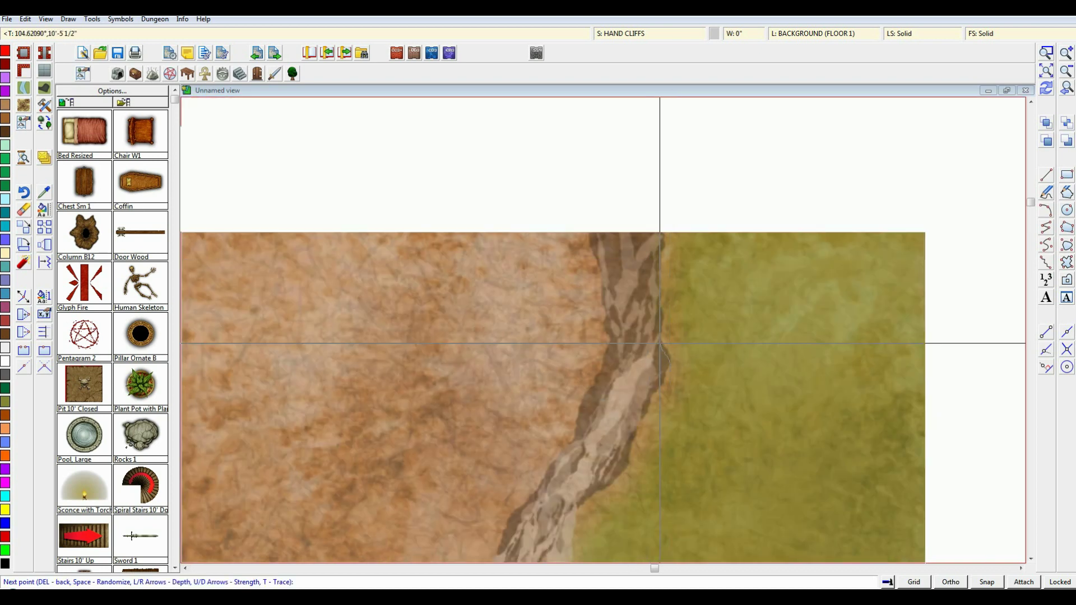
click(645, 228)
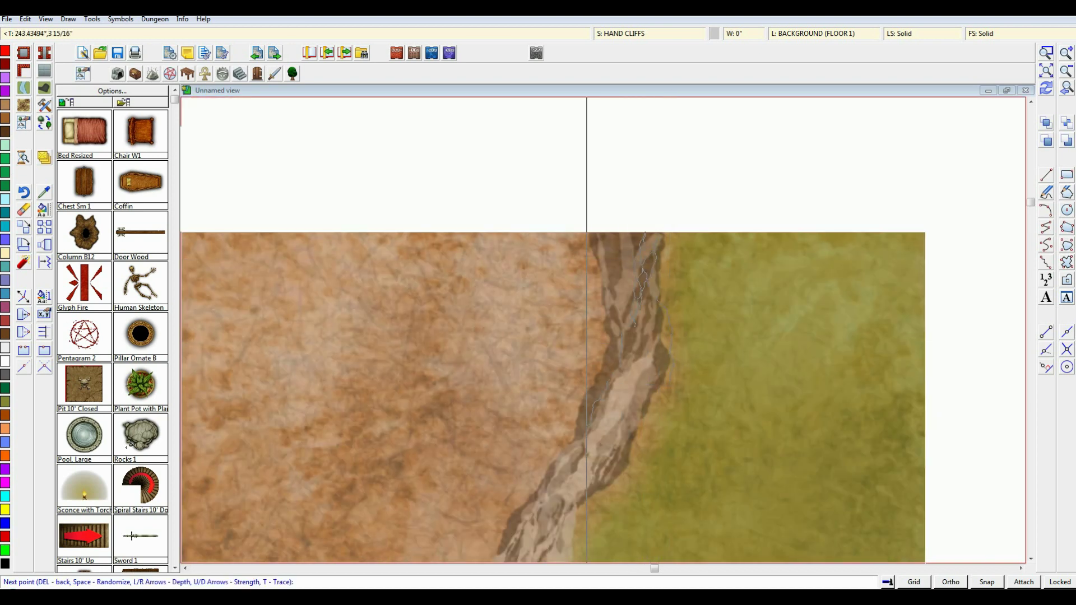
click(584, 433)
click(646, 269)
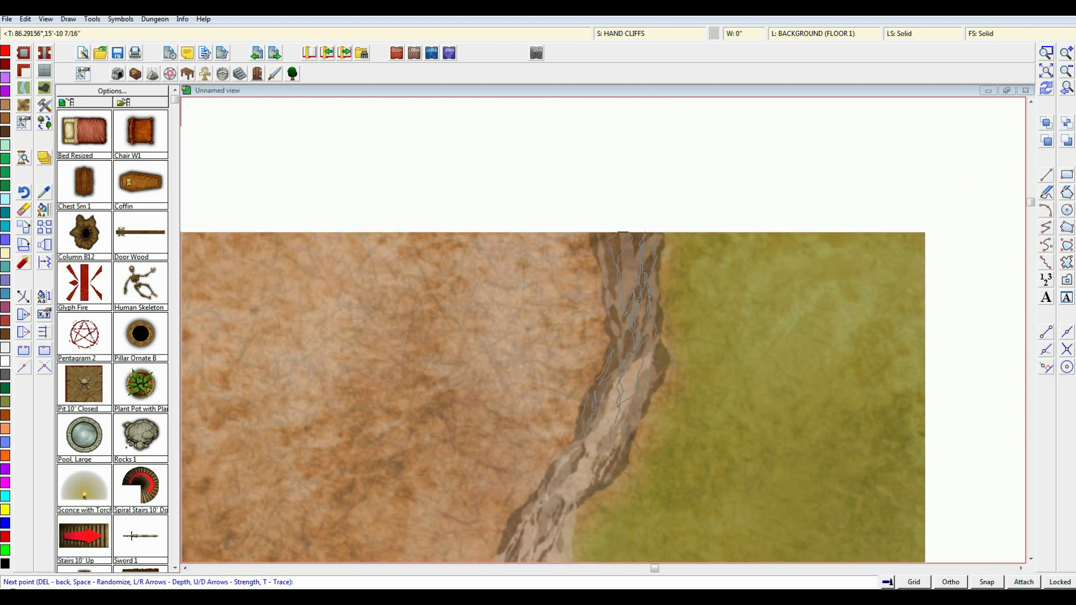
right_click(636, 285)
- Choose the Hand01 Grass drawing tool from the By Hand 01 style
scroll(677, 418, down, 2)
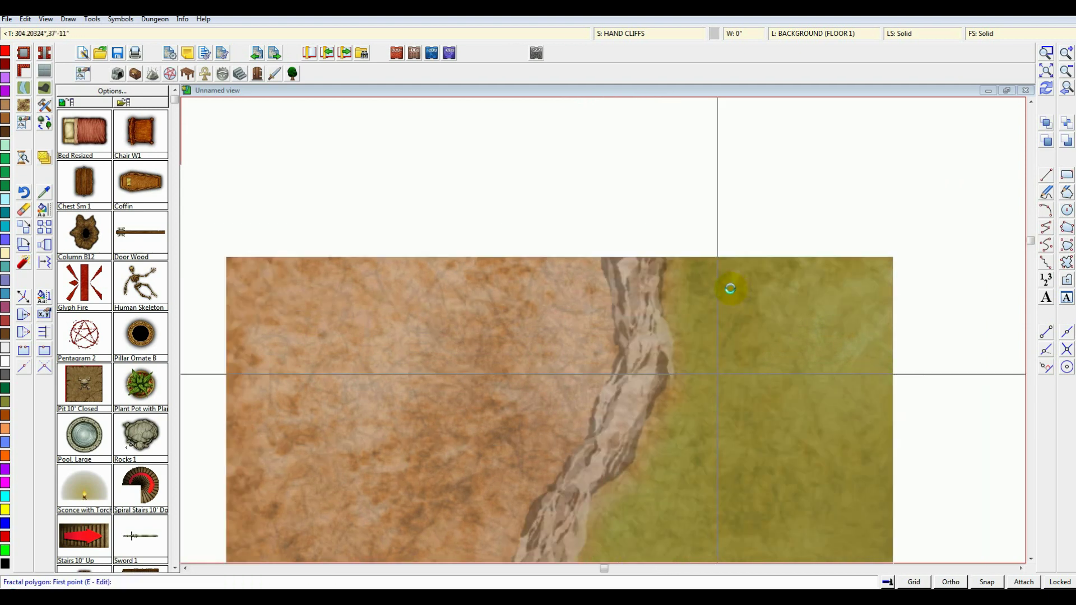
drag(721, 356, 750, 258)
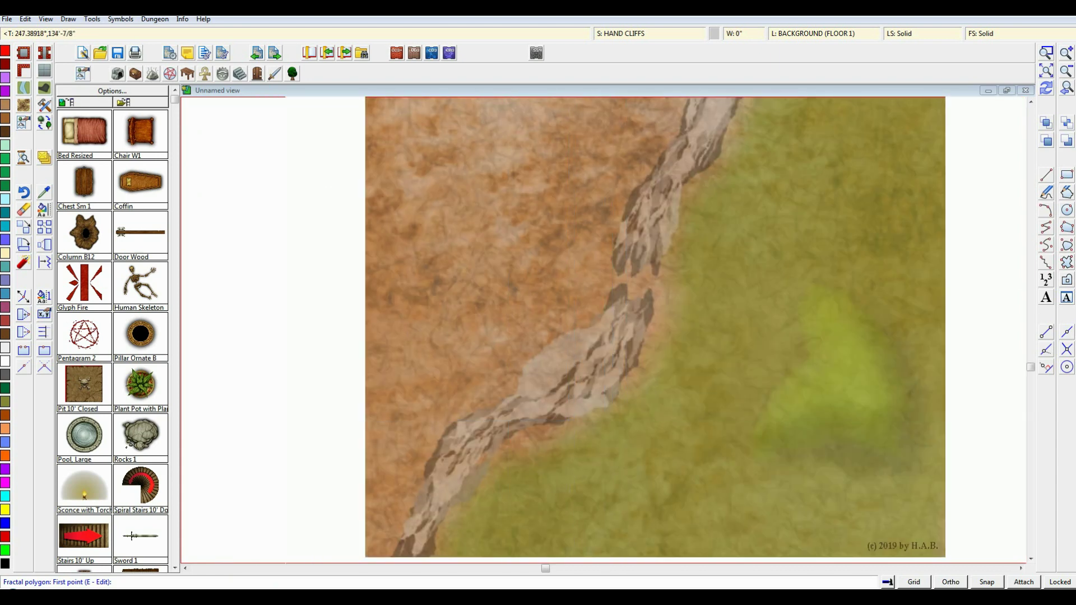
scroll(565, 436, down, 1)
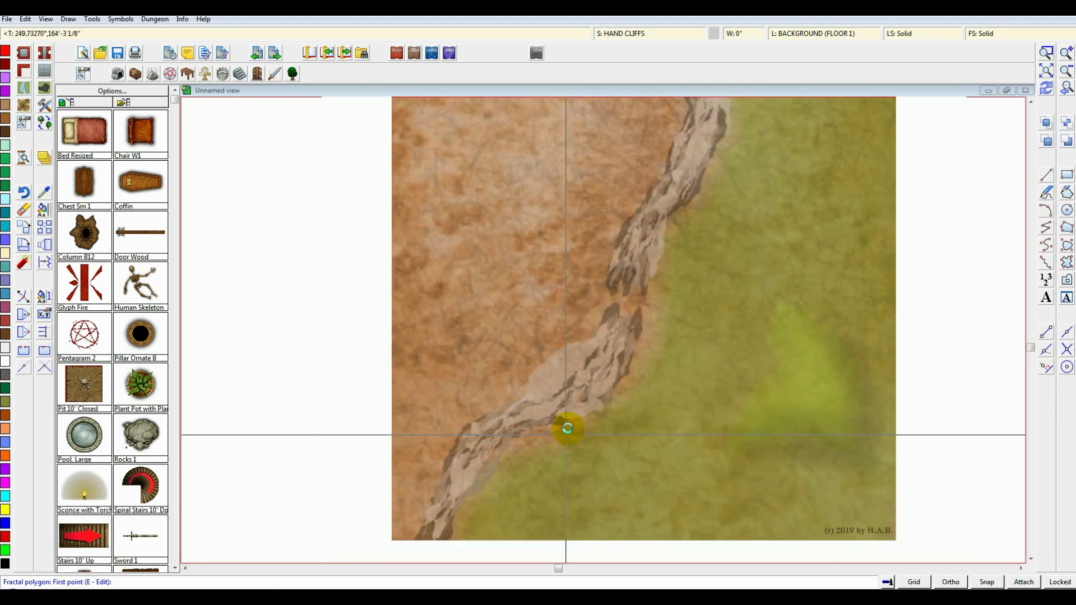
scroll(568, 428, down, 2)
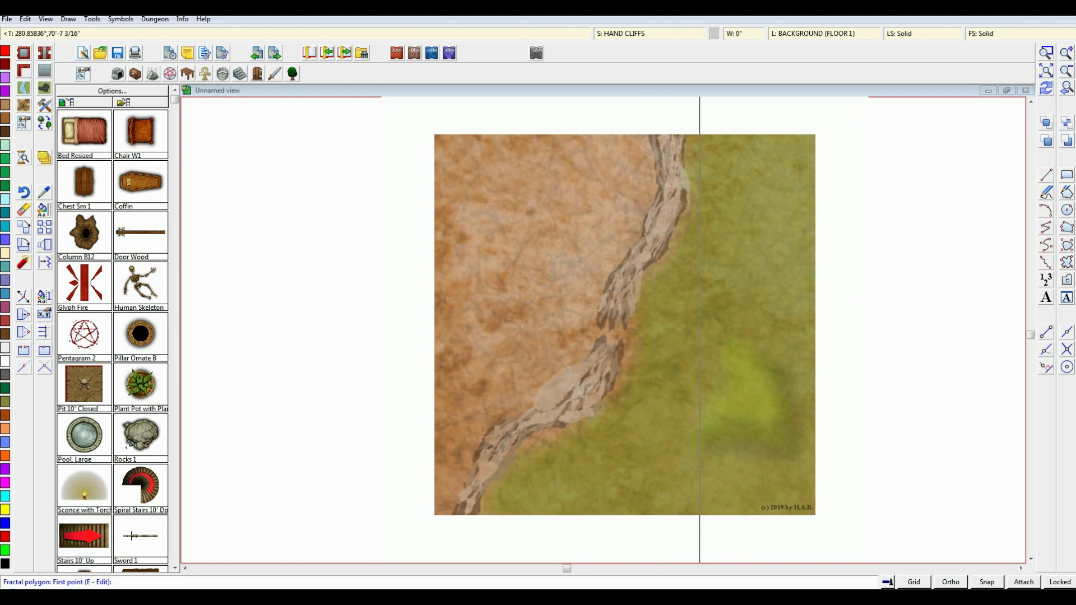
click(154, 19)
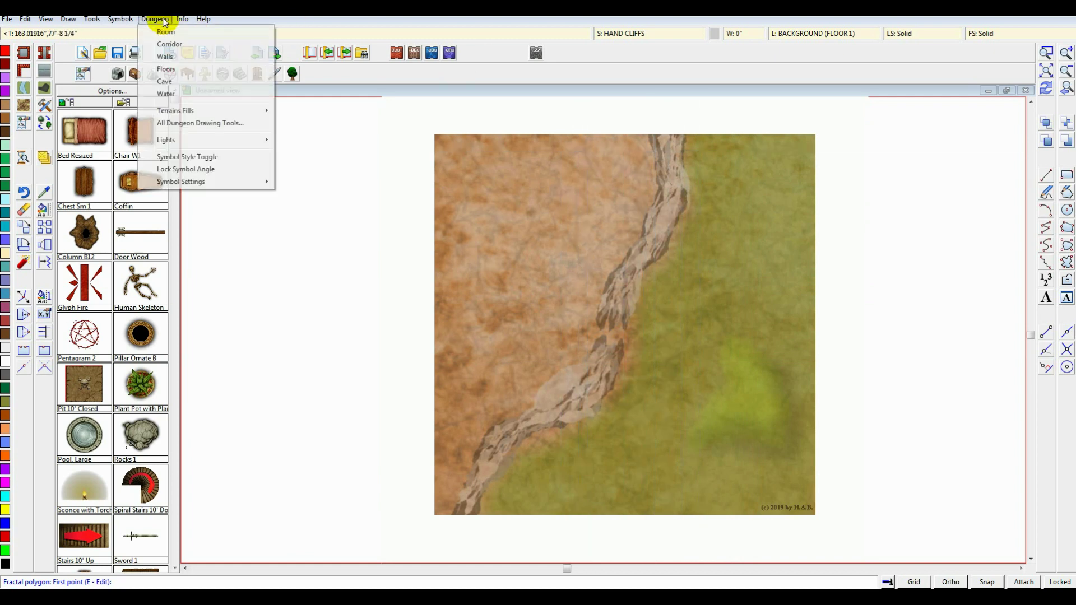
click(200, 122)
click(673, 143)
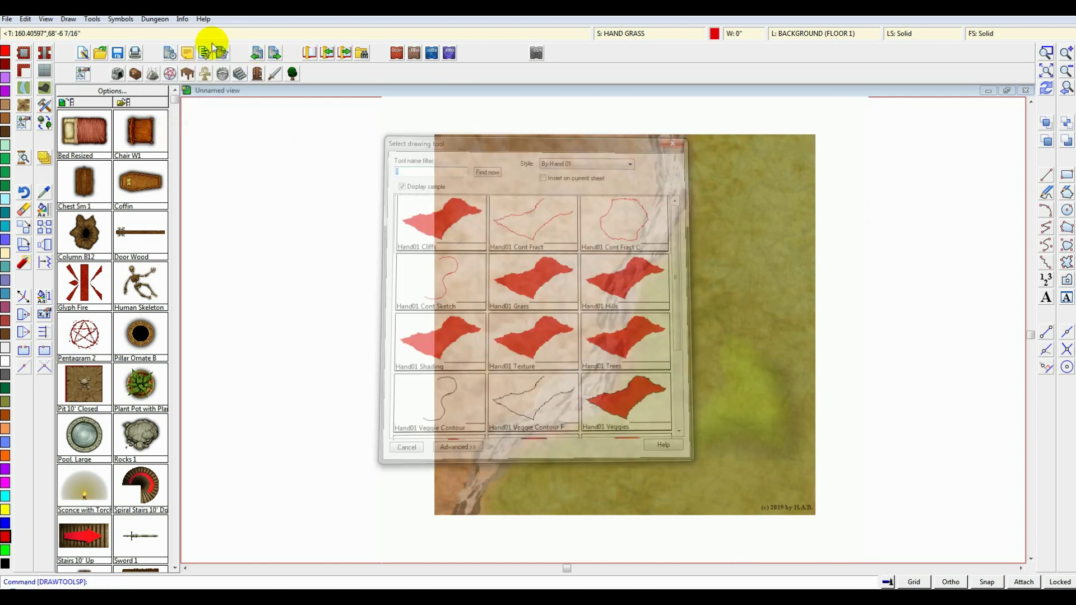
click(152, 20)
click(232, 120)
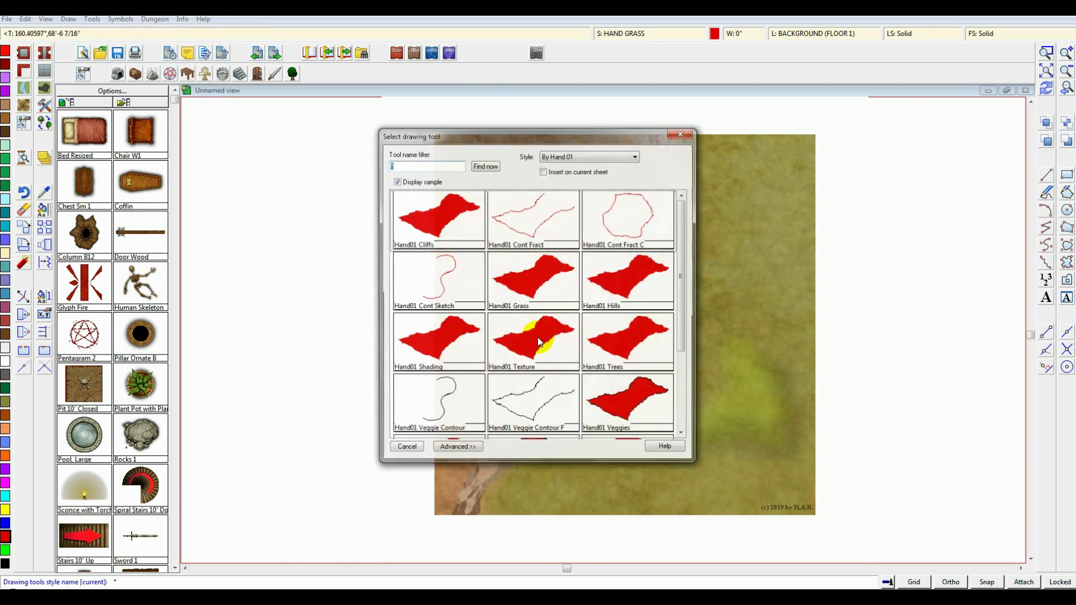
double_click(543, 287)
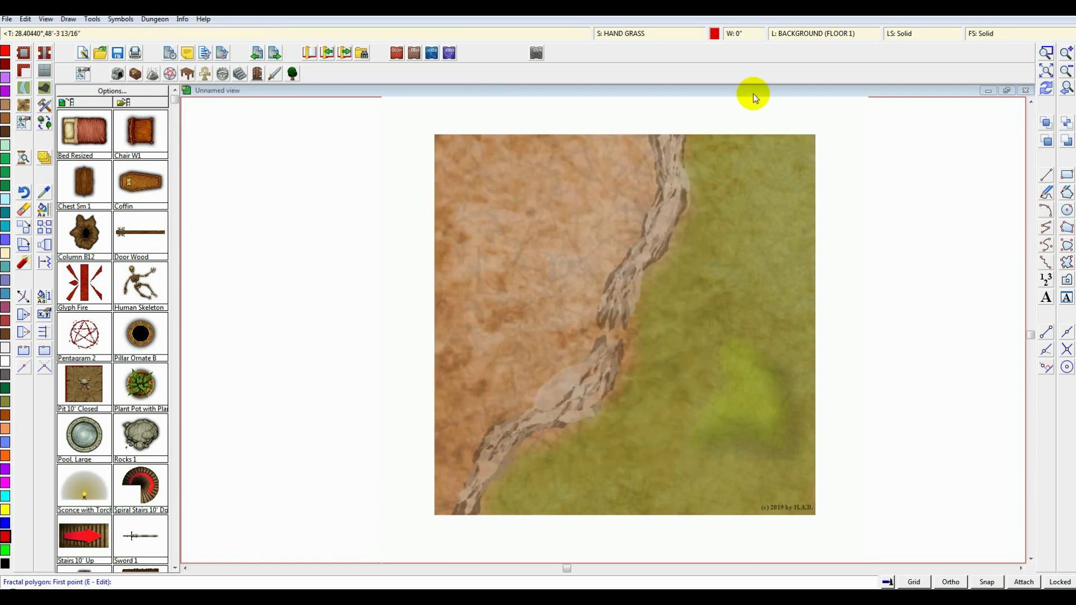
- Set the grass drawing colour to the olive green with palette number 116
click(715, 33)
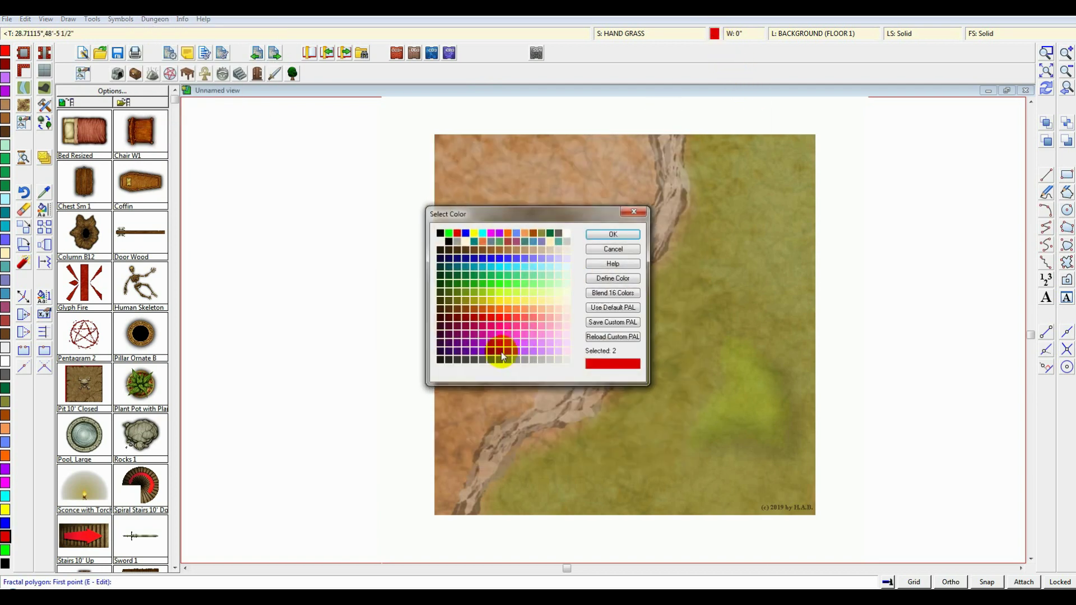
click(474, 301)
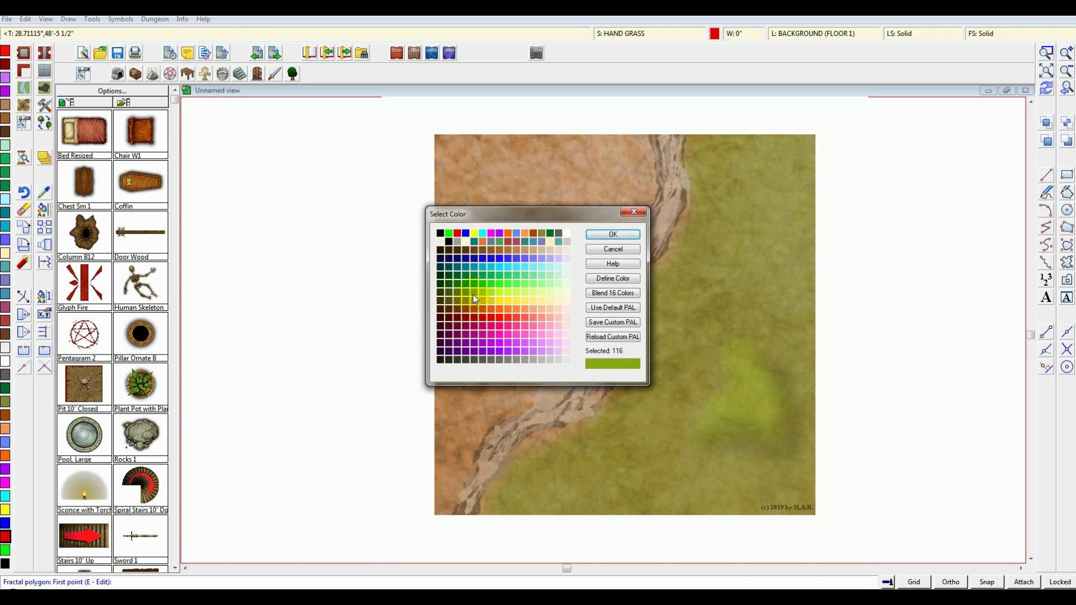
click(466, 299)
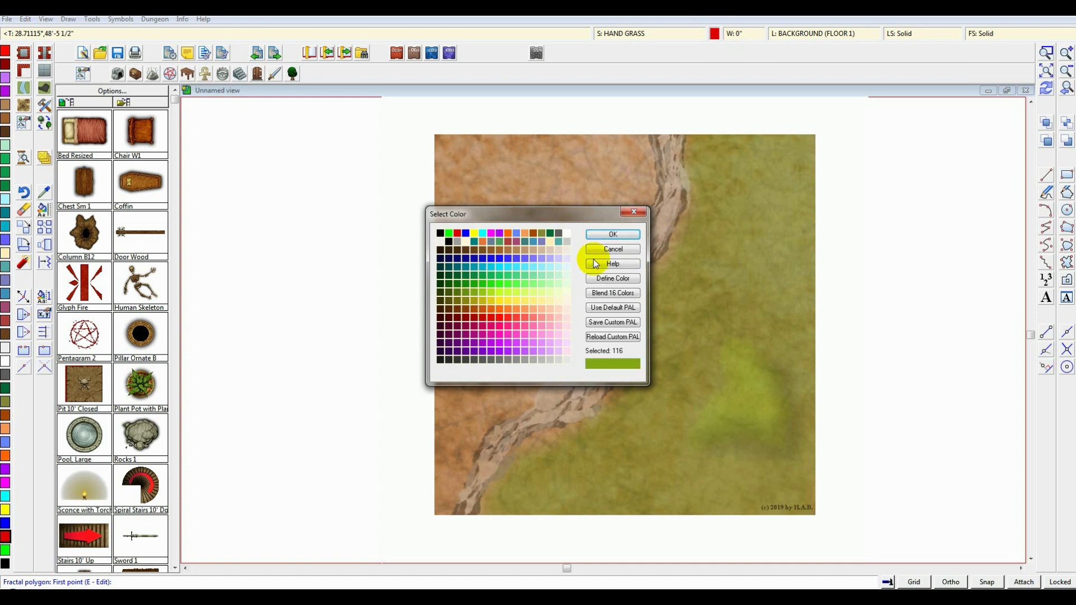
click(608, 235)
- Draw a grass area over the whole plateau west of the cliffs, extending past the map's northern and western edges
click(609, 120)
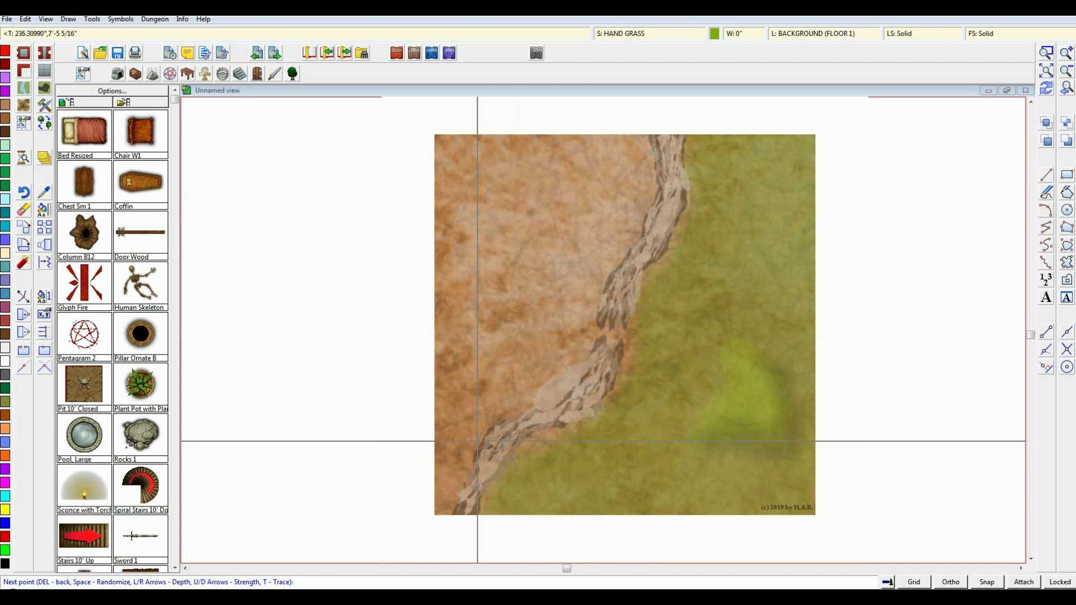
click(434, 517)
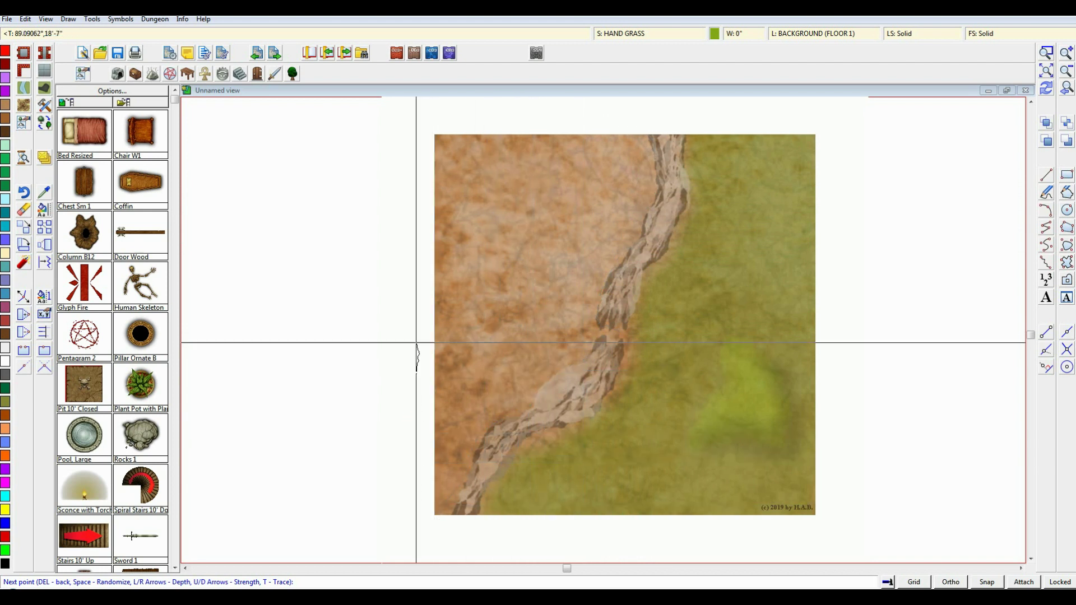
click(426, 124)
click(580, 120)
right_click(580, 120)
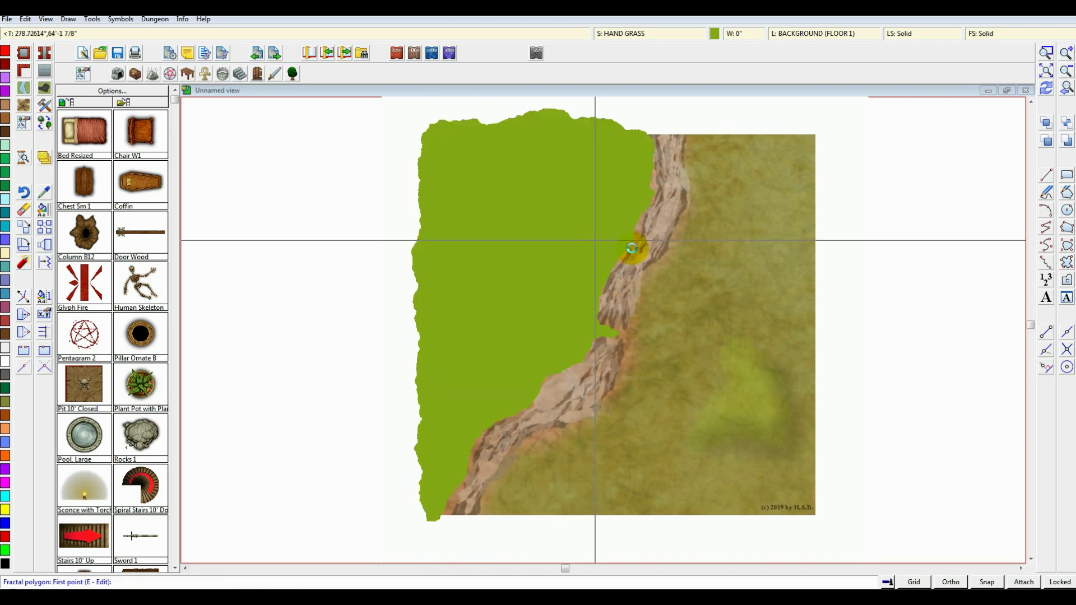
- Choose the Hand01 Shading drawing tool and set its colour to black for the cliff shadow
scroll(595, 241, up, 2)
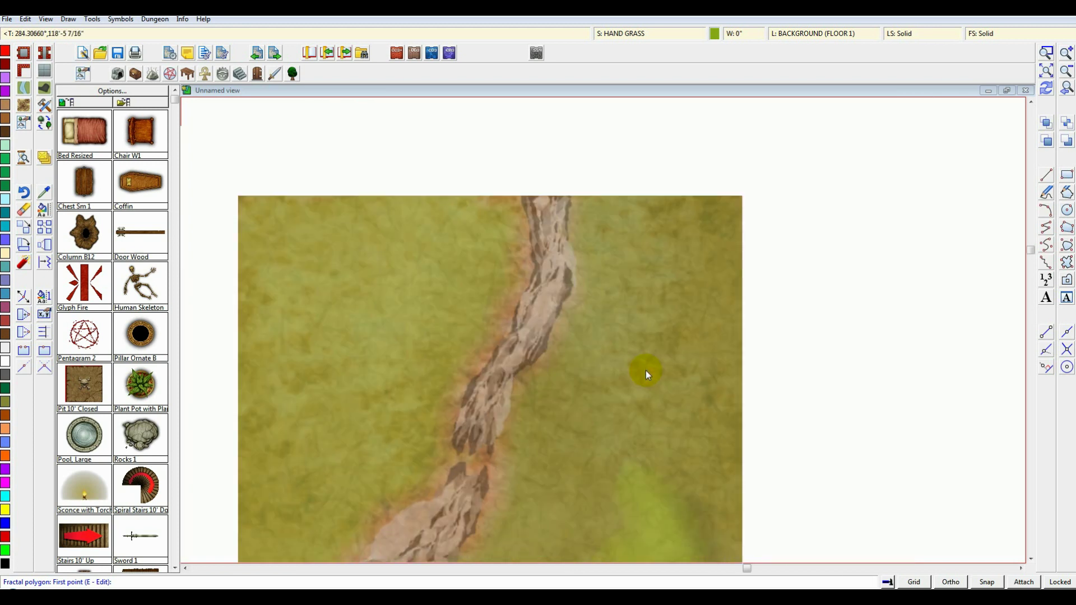
drag(595, 363, 632, 232)
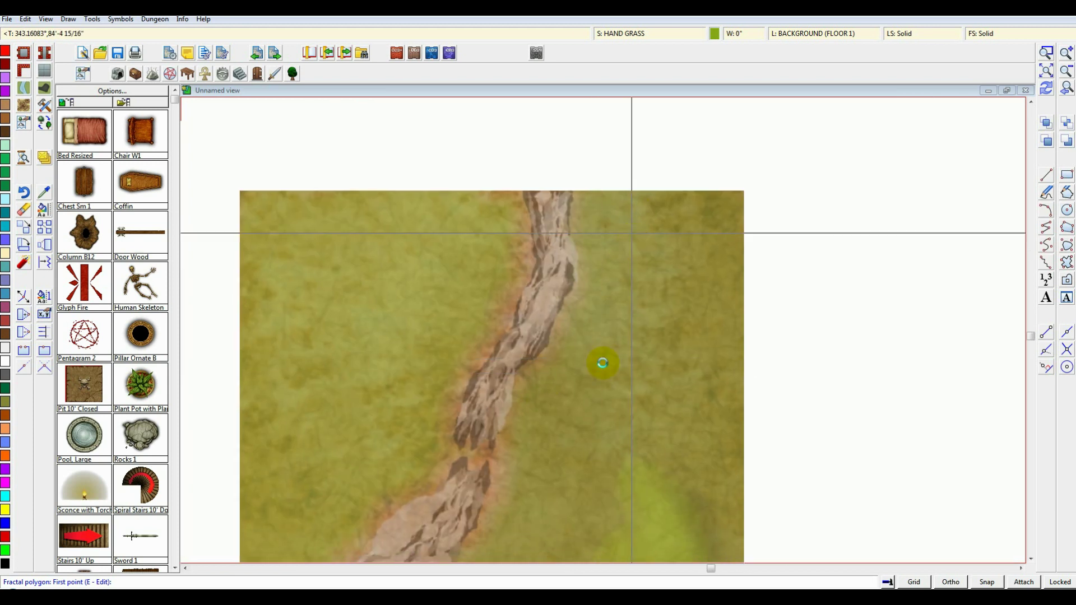
click(155, 19)
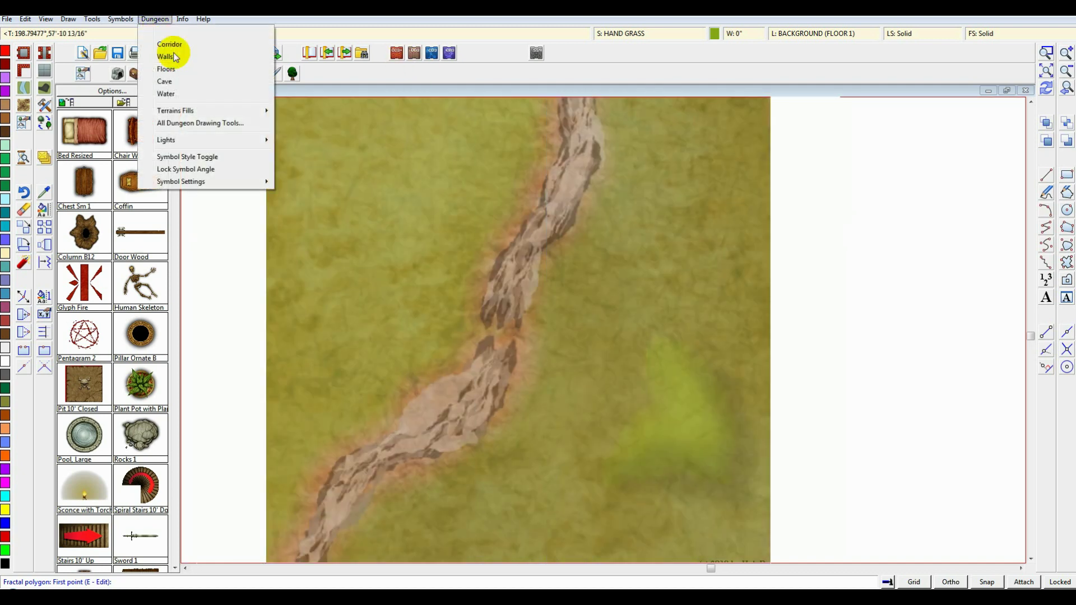
click(211, 124)
double_click(452, 363)
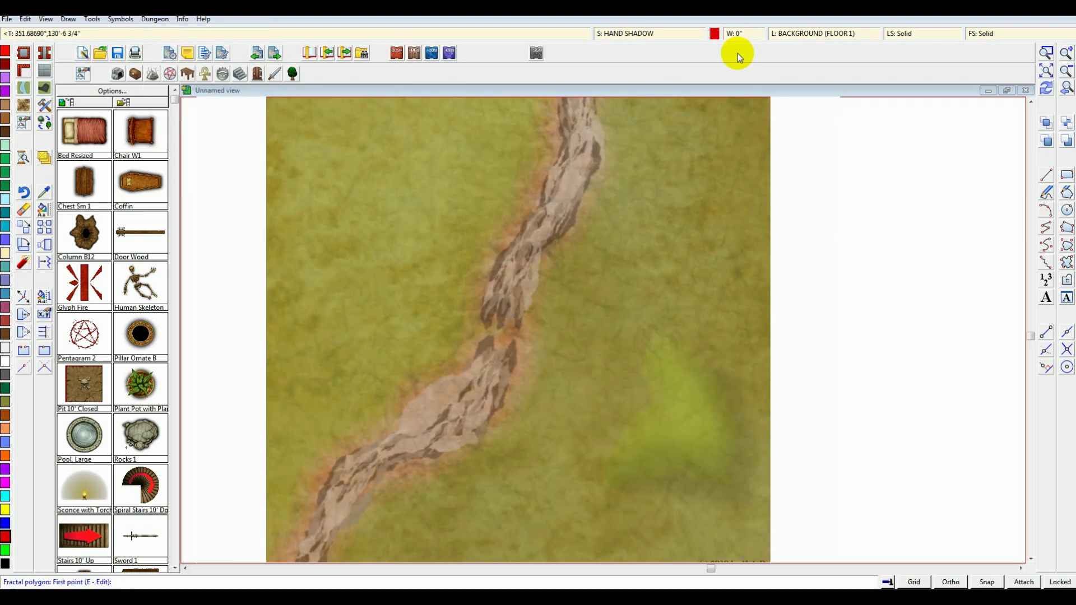
click(714, 33)
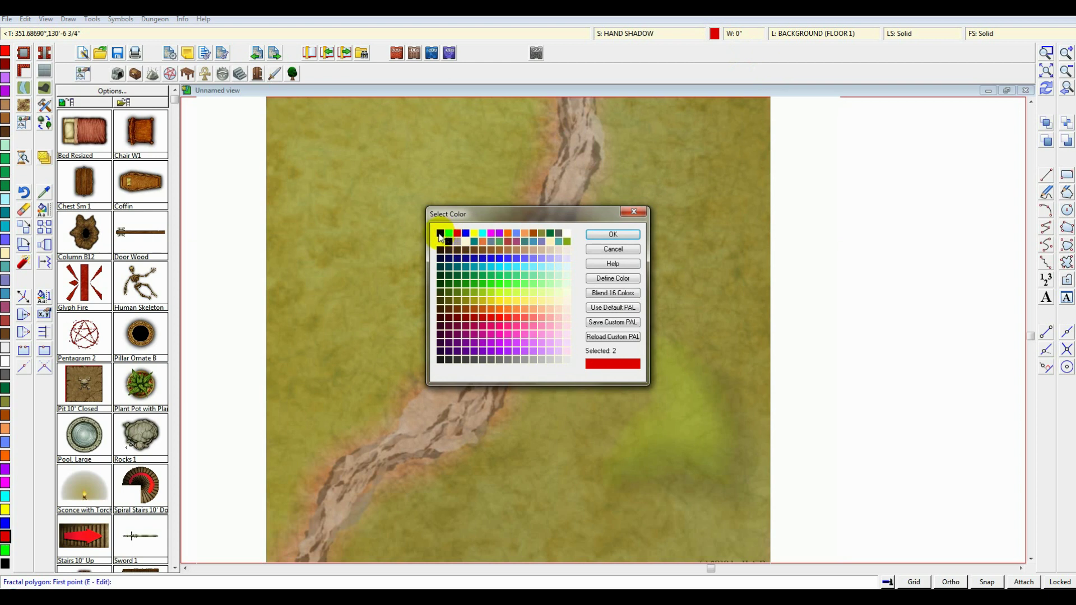
click(440, 236)
click(613, 234)
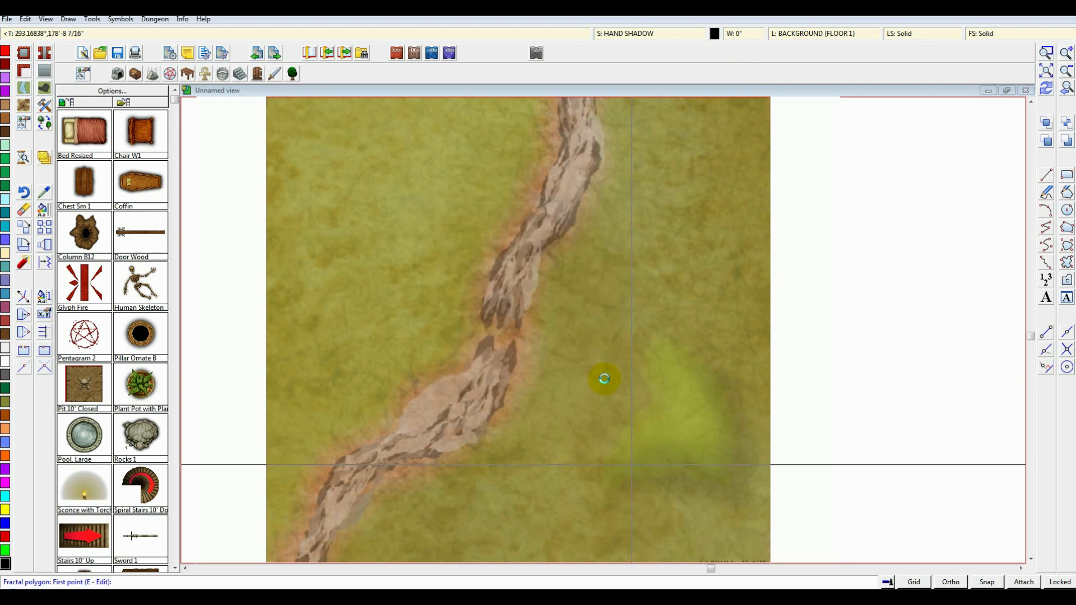
- Draw a continuous shadow band along the eastern foot of both cliffs, from the map's southern edge to its northern edge
scroll(667, 418, down, 1)
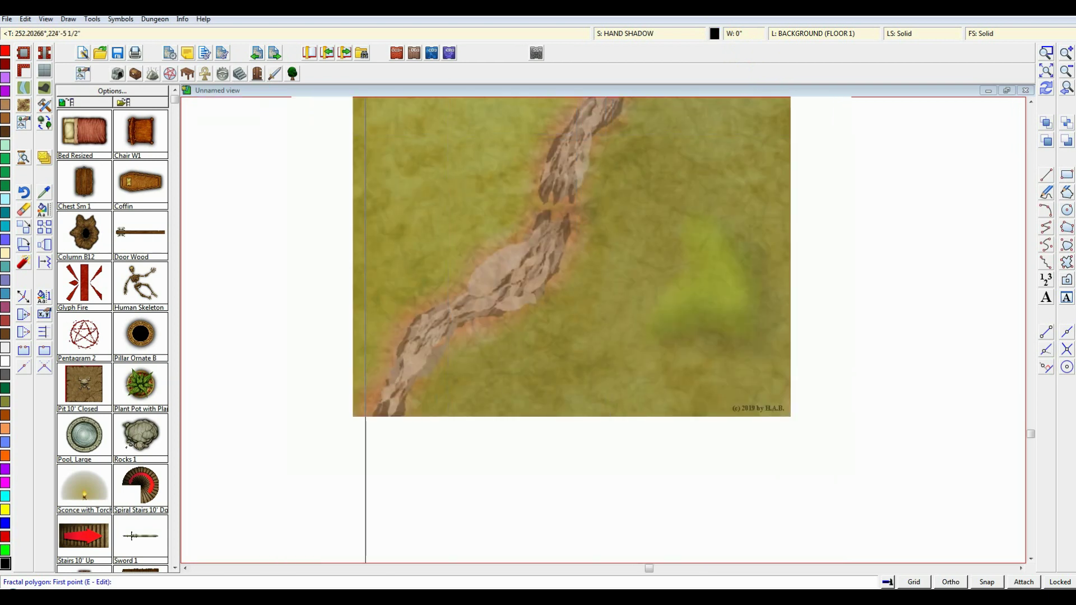
click(376, 424)
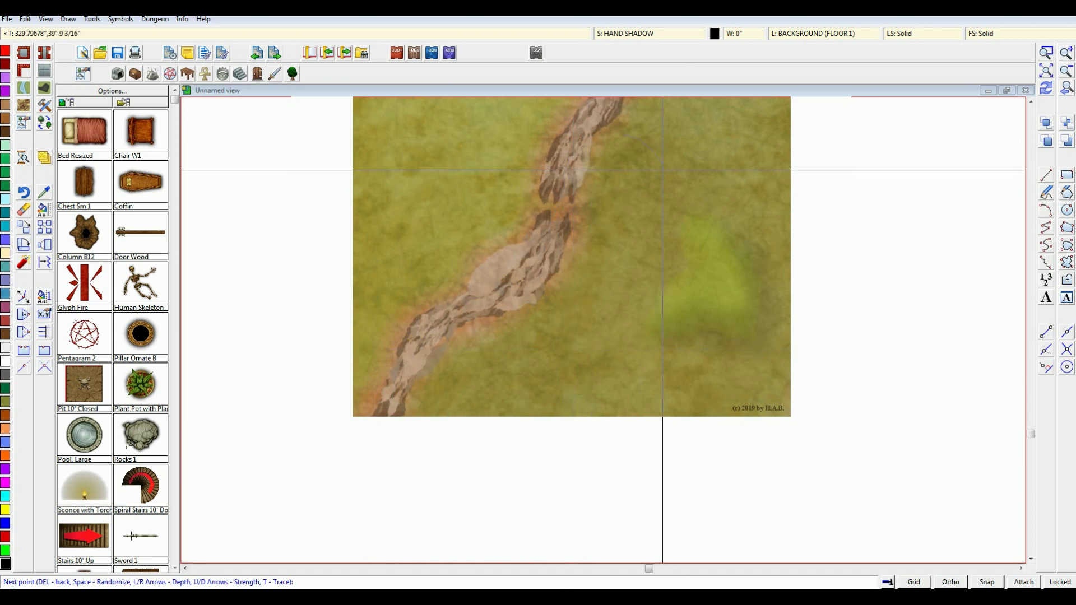
scroll(632, 321, up, 3)
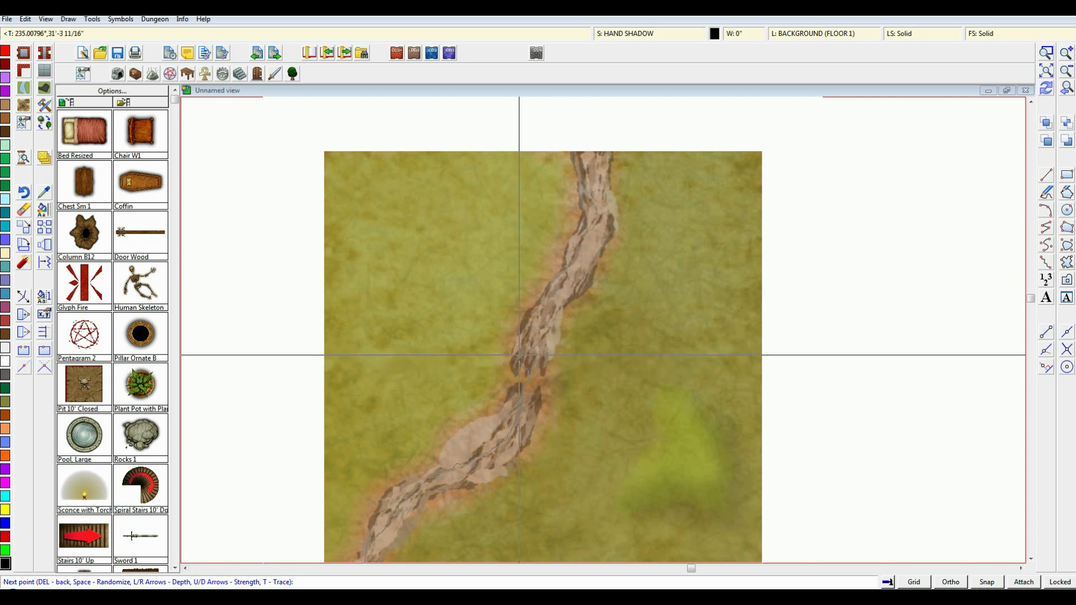
click(592, 149)
click(613, 136)
click(628, 151)
click(631, 202)
click(628, 245)
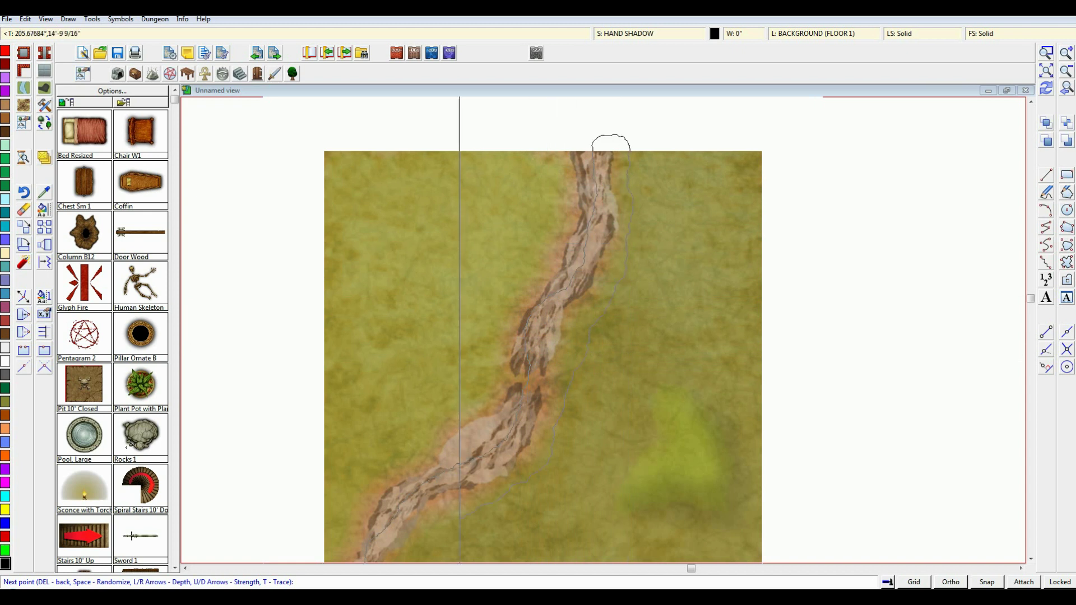
click(487, 408)
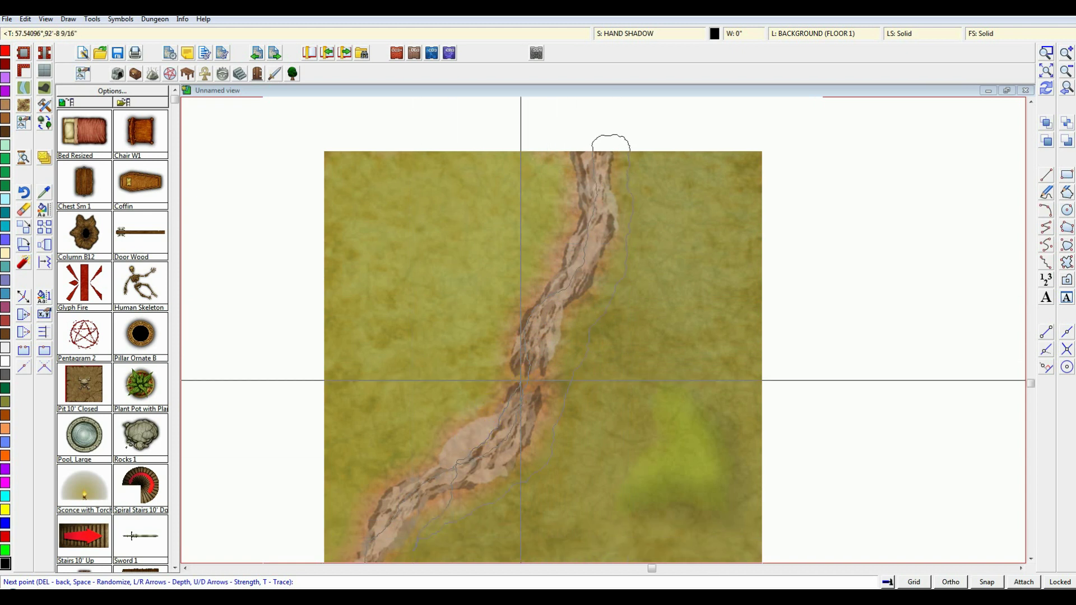
middle_click(520, 381)
click(416, 502)
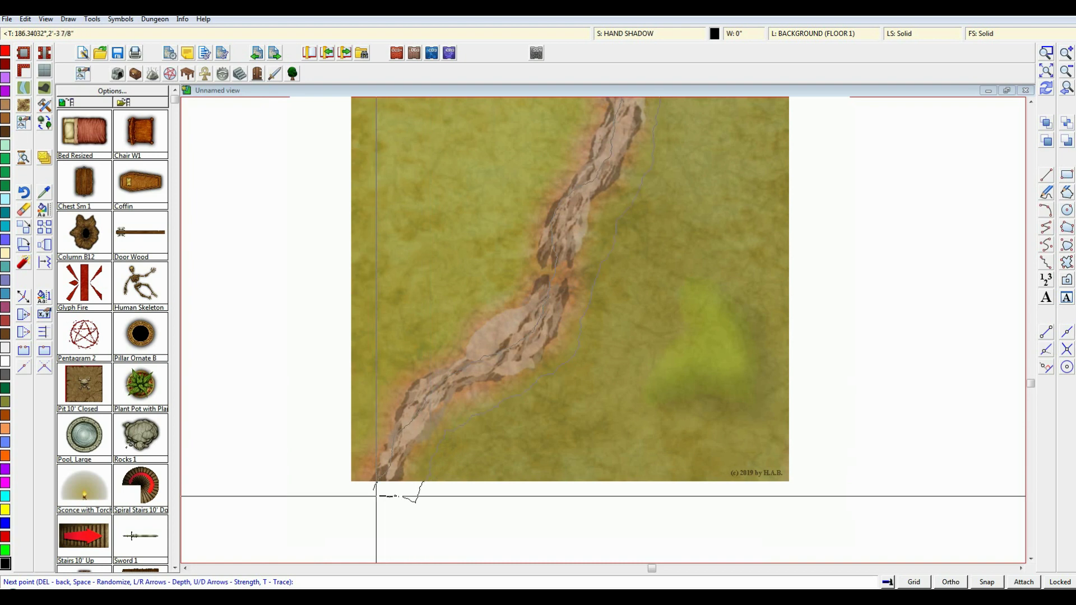
right_click(524, 485)
scroll(522, 490, up, 1)
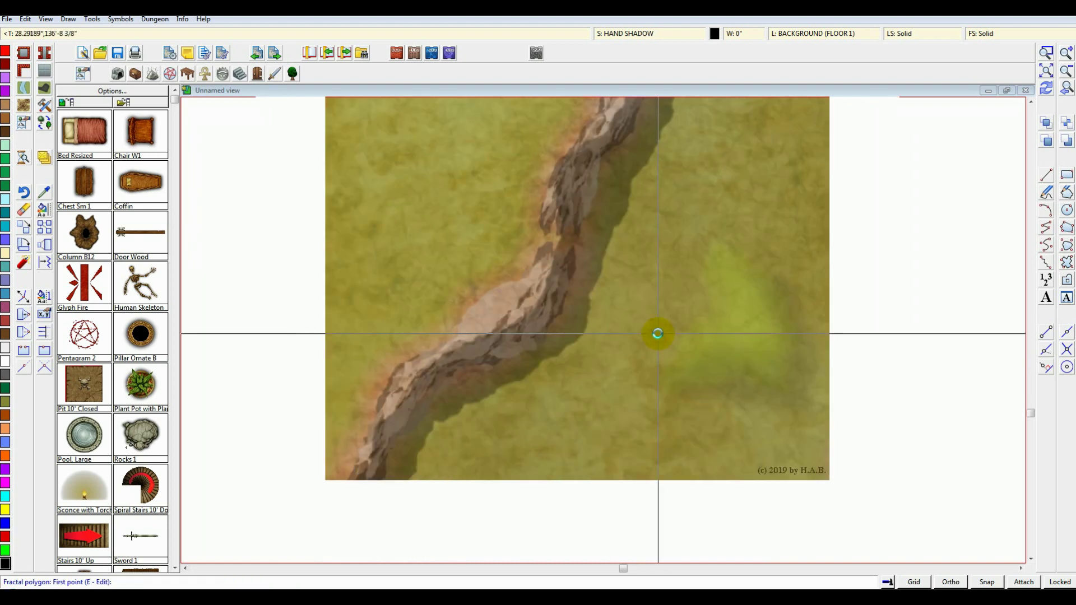
- Choose the Hand01 Hills drawing tool and set its colour to the bright yellow-green with palette number 118
scroll(658, 334, up, 1)
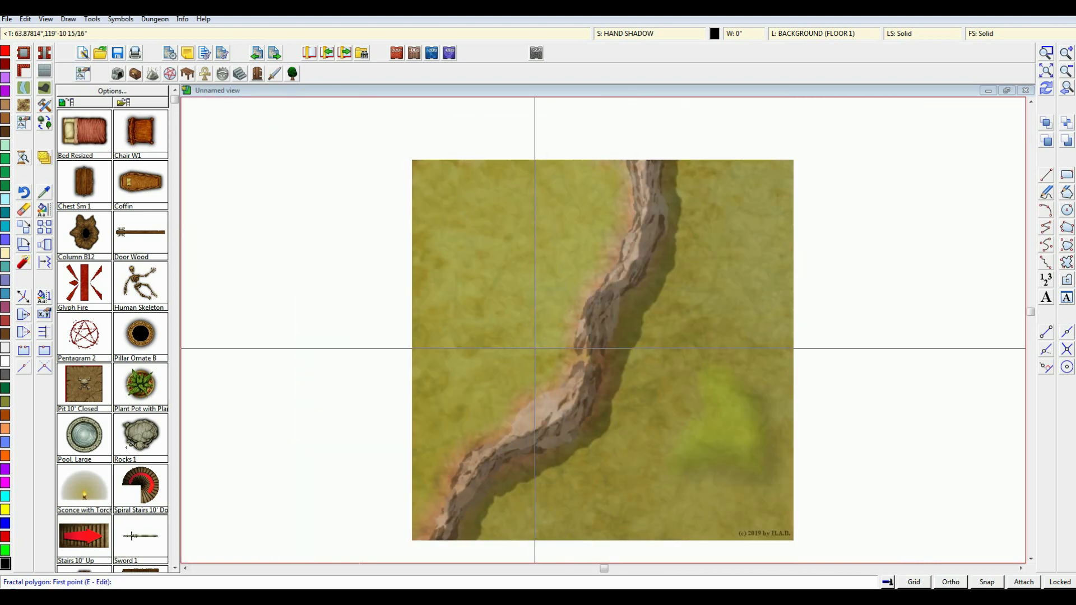
click(155, 19)
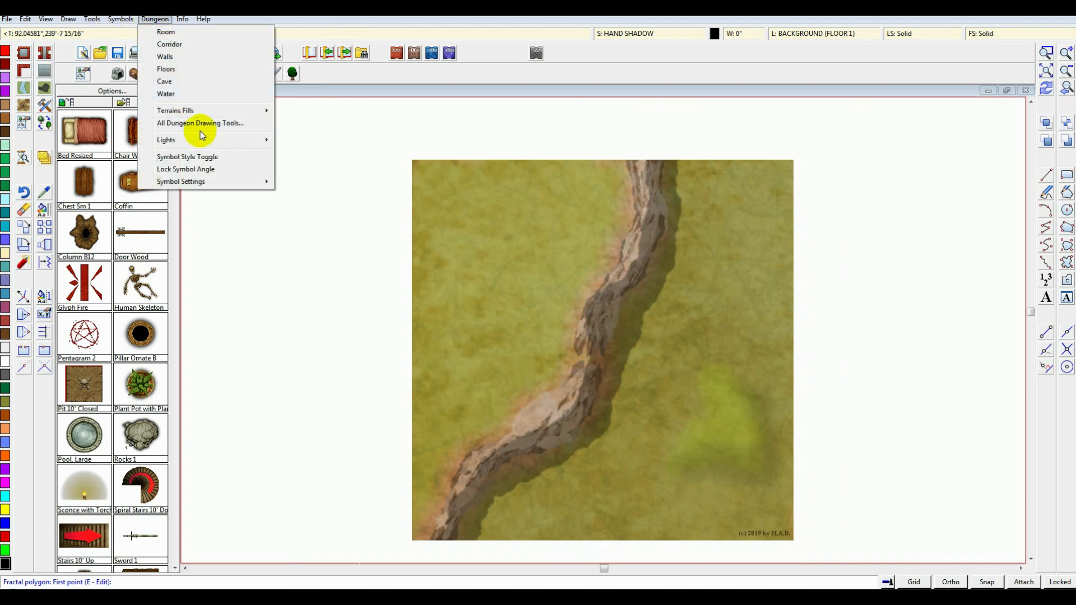
click(205, 125)
double_click(622, 286)
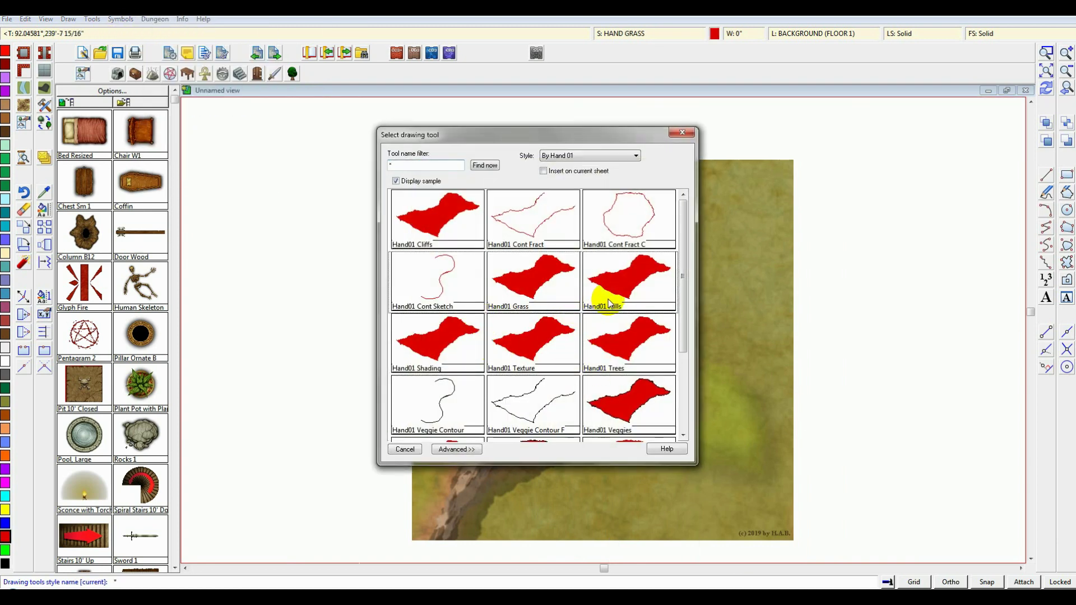
click(714, 34)
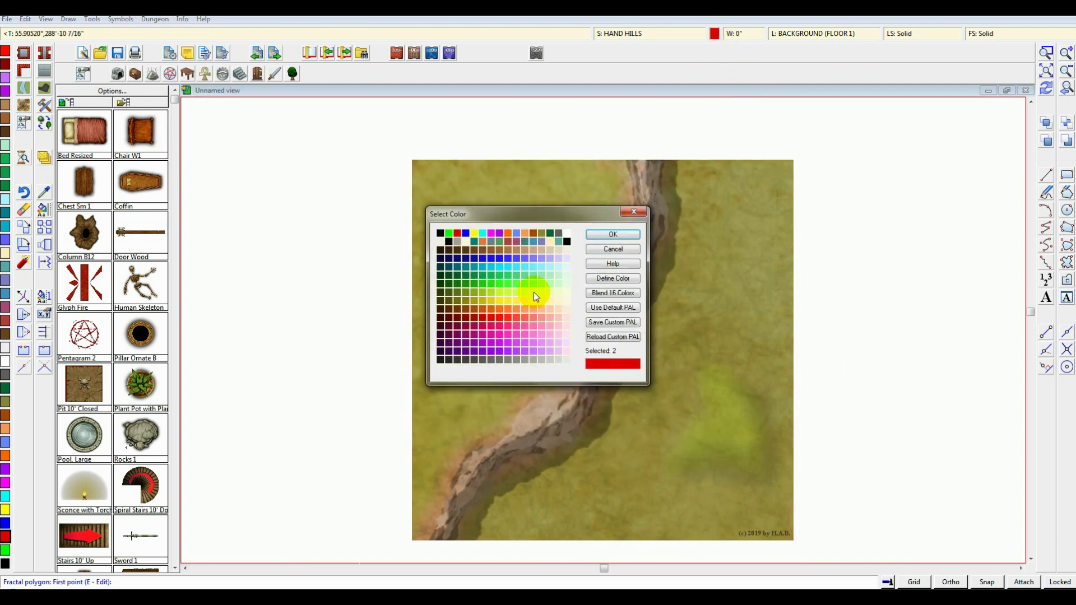
click(485, 302)
click(482, 293)
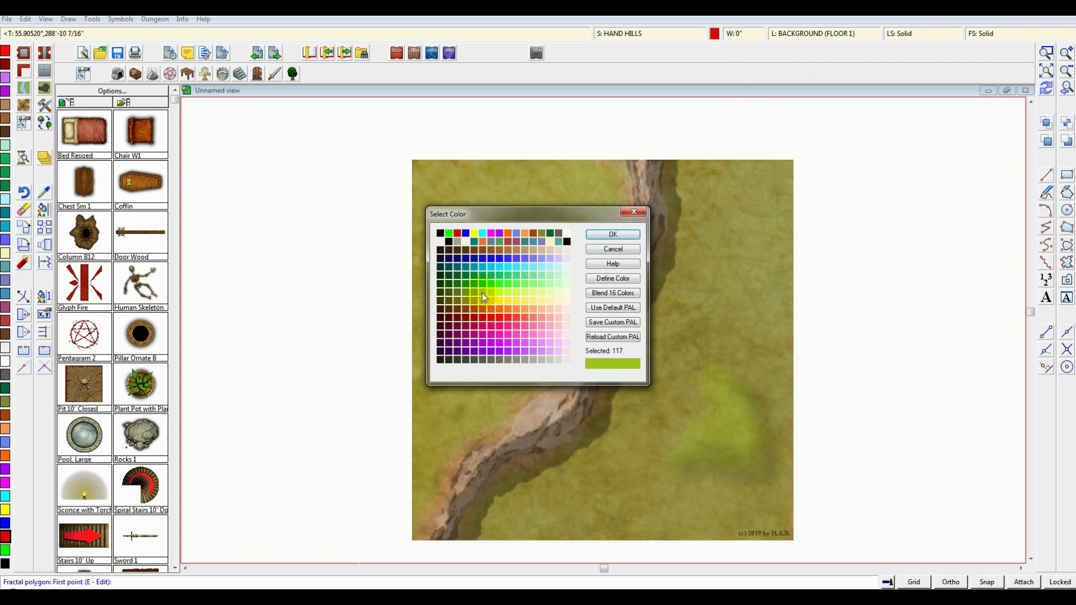
click(491, 295)
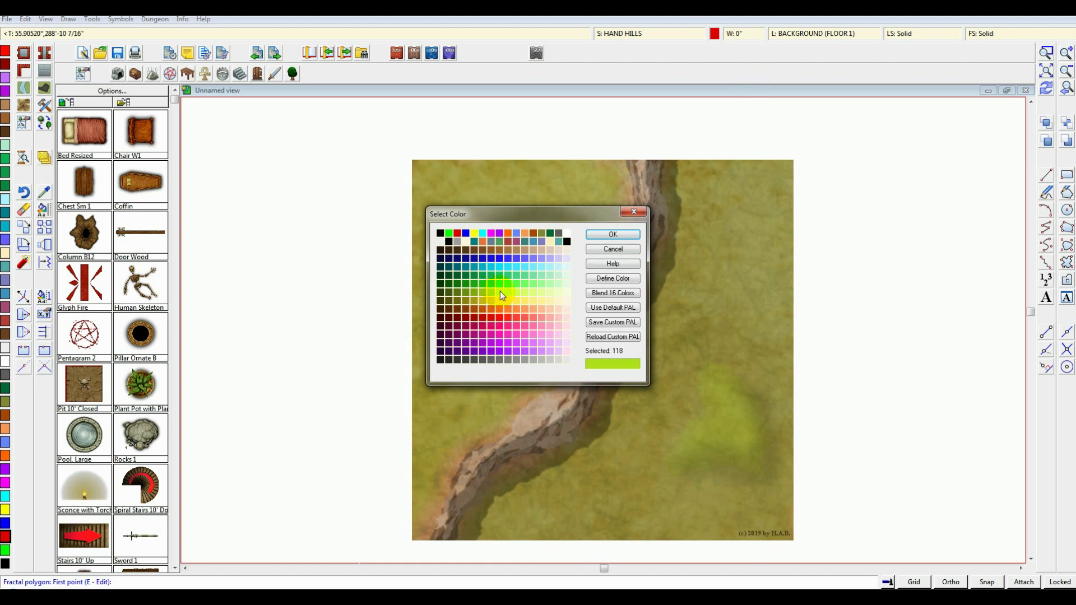
click(612, 234)
- Draw a large hill patch on the northwestern part of the plateau, extending past the map's western edge
click(454, 169)
click(511, 182)
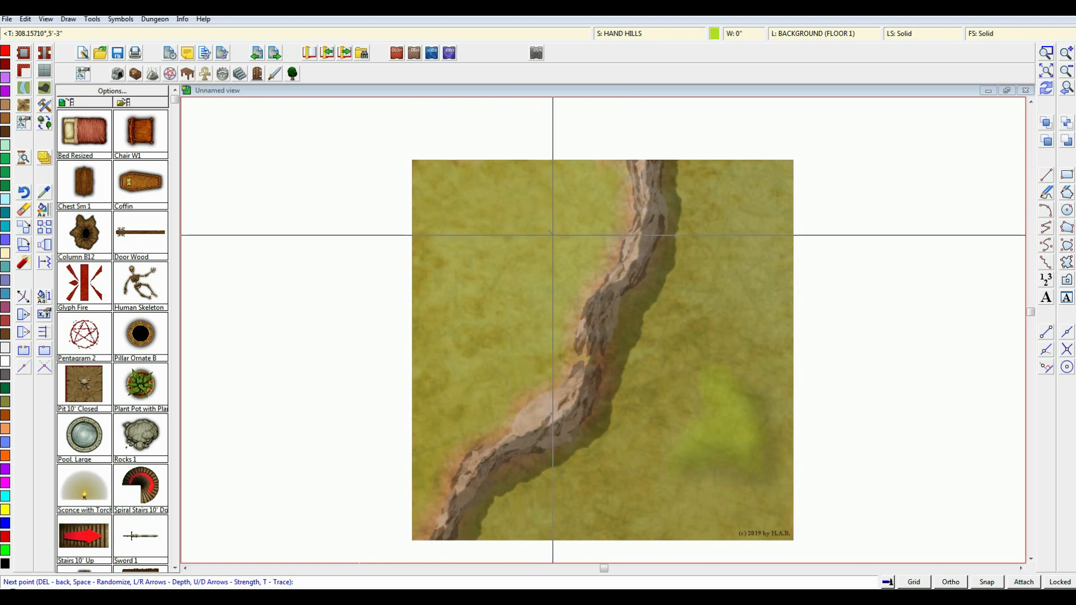
click(556, 240)
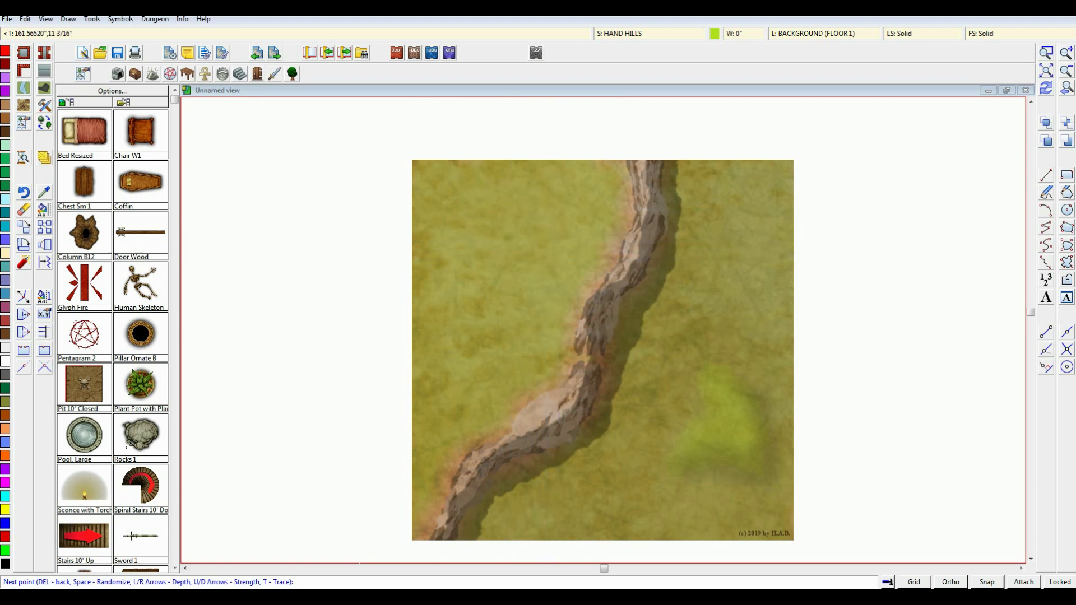
click(456, 322)
click(382, 328)
click(367, 220)
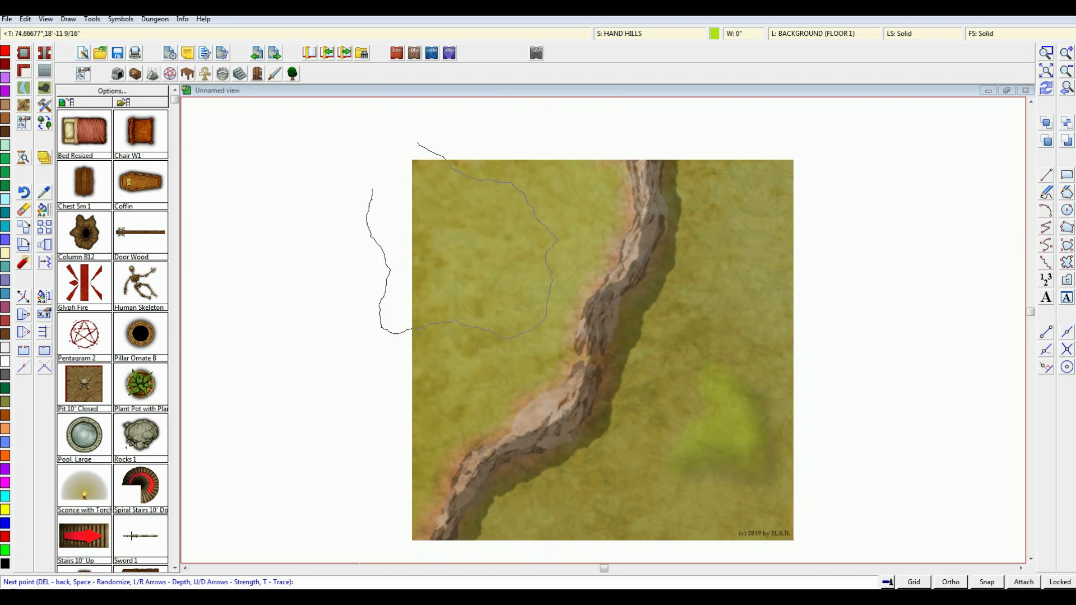
click(386, 137)
right_click(389, 129)
- Switch back to the Hand01 Shading drawing tool with black, palette number 0, for shading the northwestern hill
scroll(630, 334, up, 2)
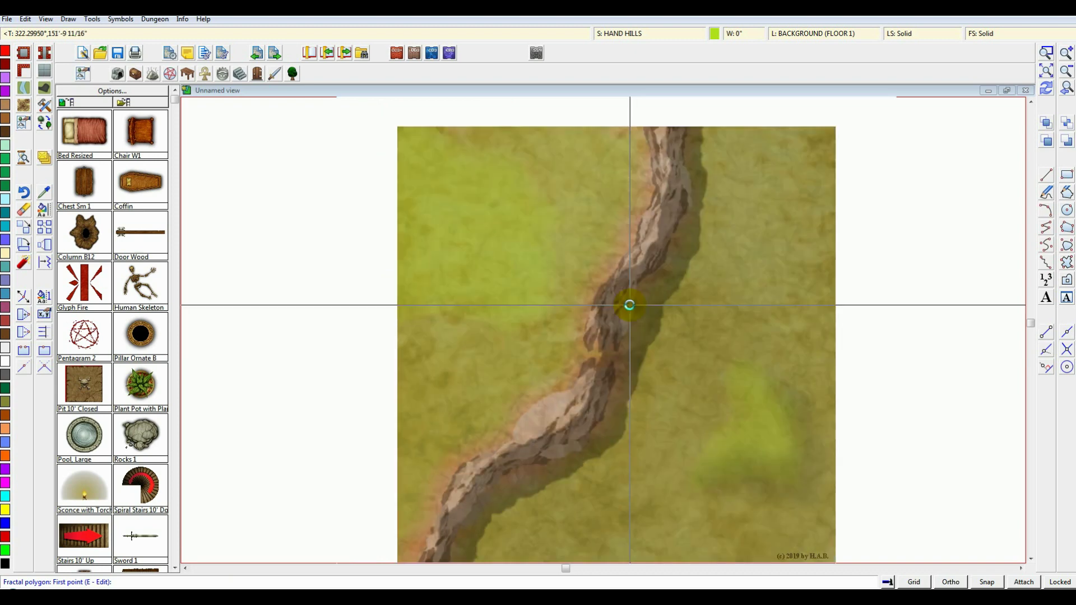
click(165, 19)
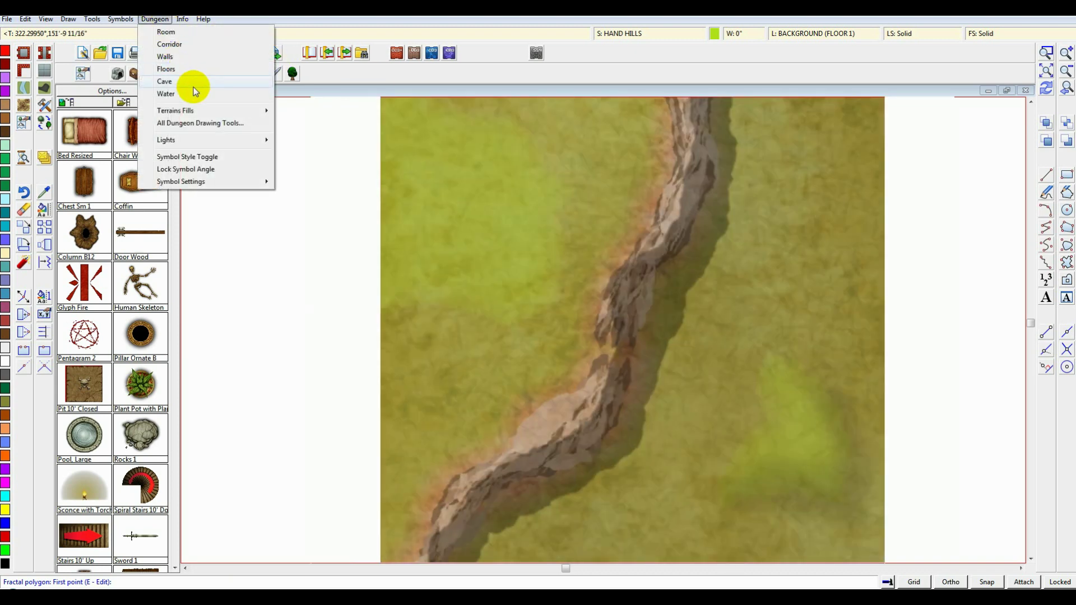
click(207, 123)
double_click(456, 350)
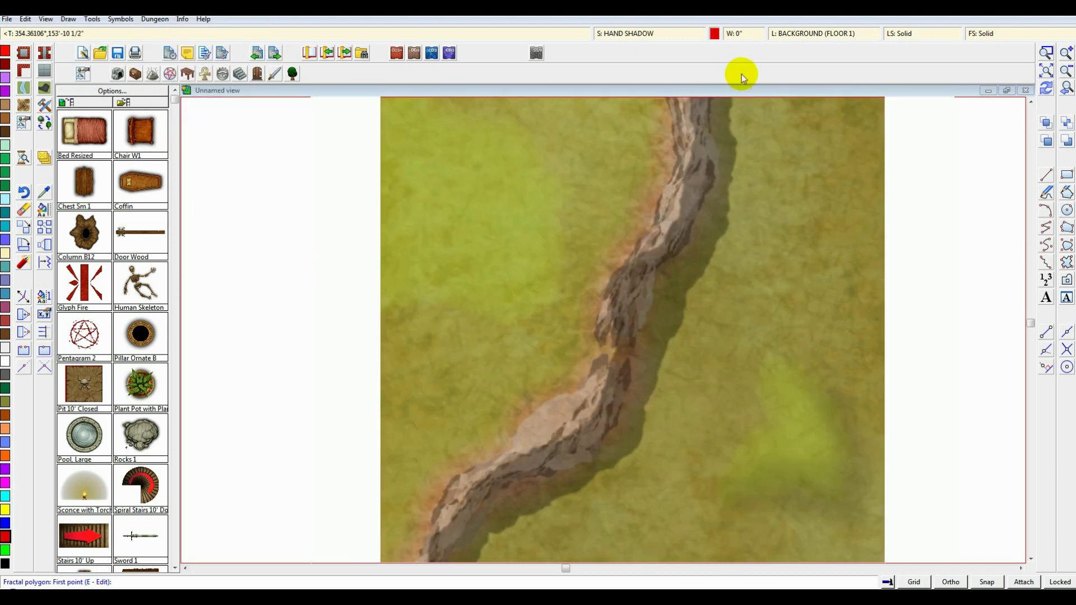
click(714, 33)
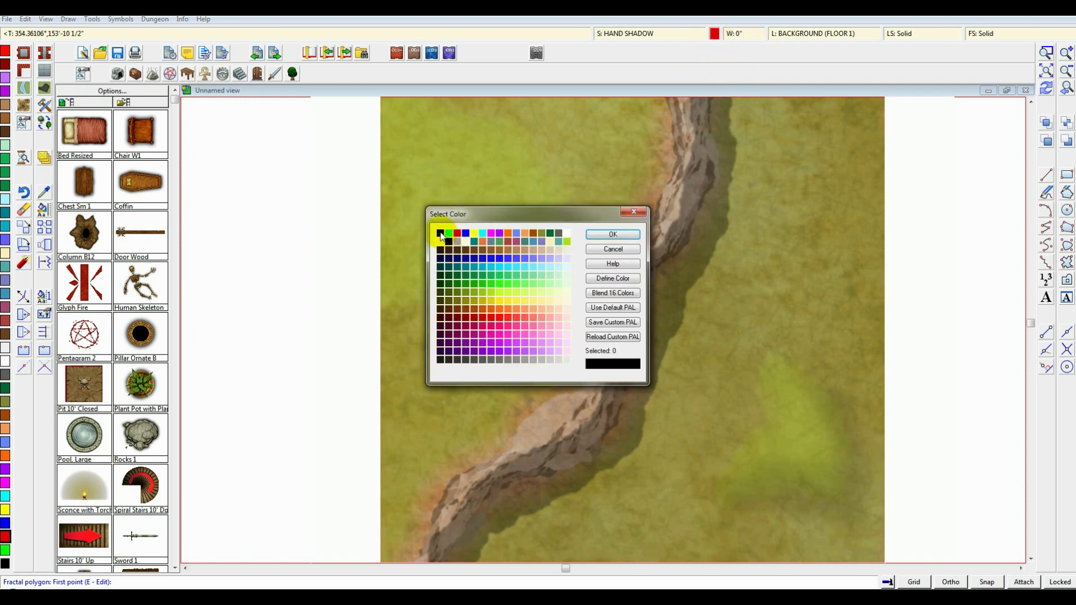
click(613, 234)
- Draw a black shading area over the southwestern half of the northwestern hill, extending past the map's western edge
click(367, 149)
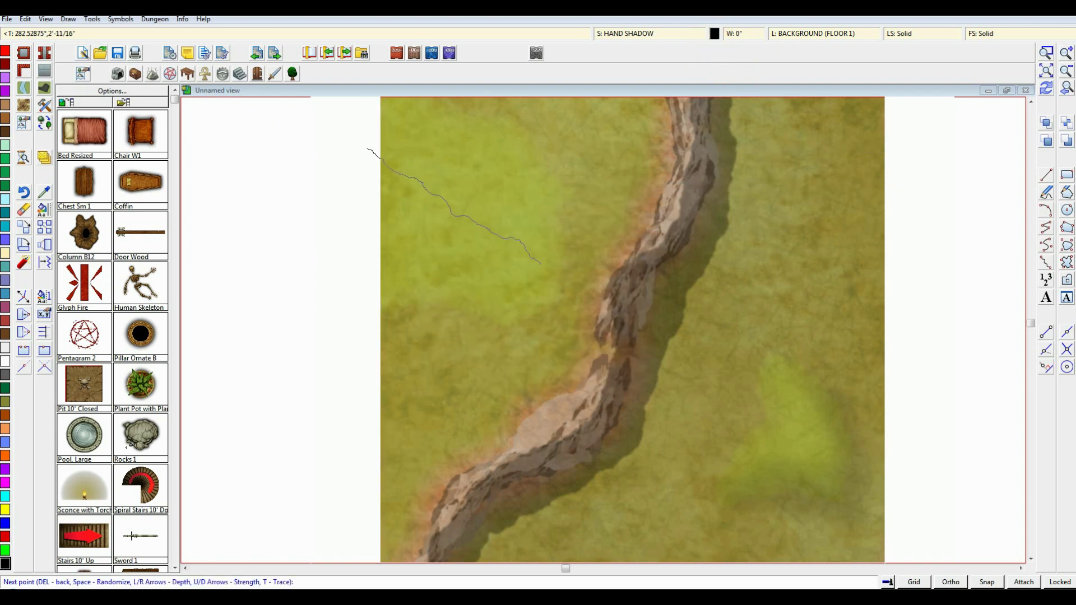
click(541, 263)
click(346, 382)
click(324, 217)
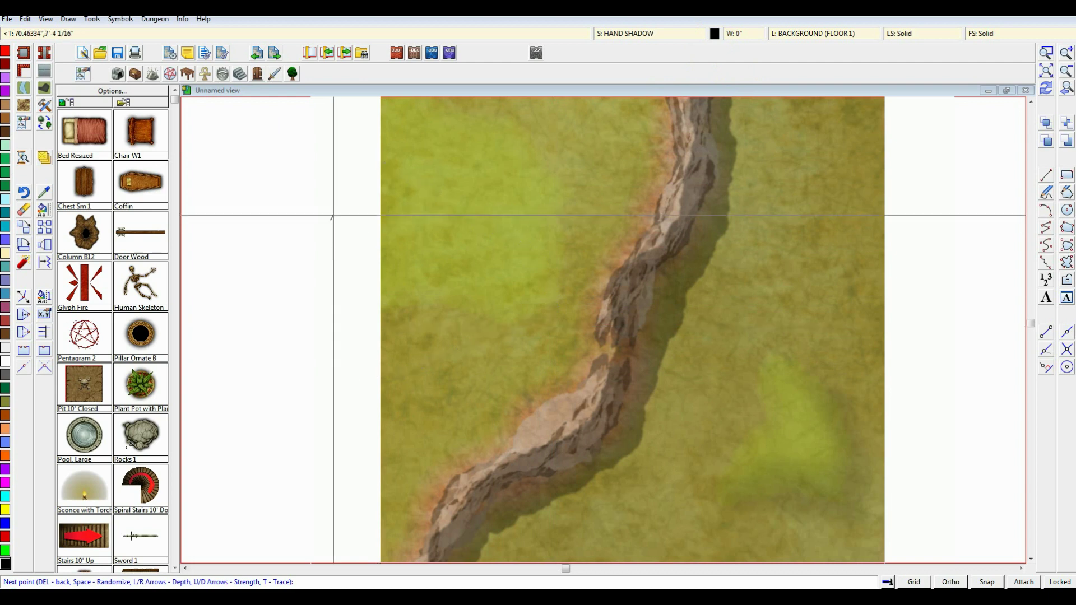
click(348, 151)
right_click(347, 151)
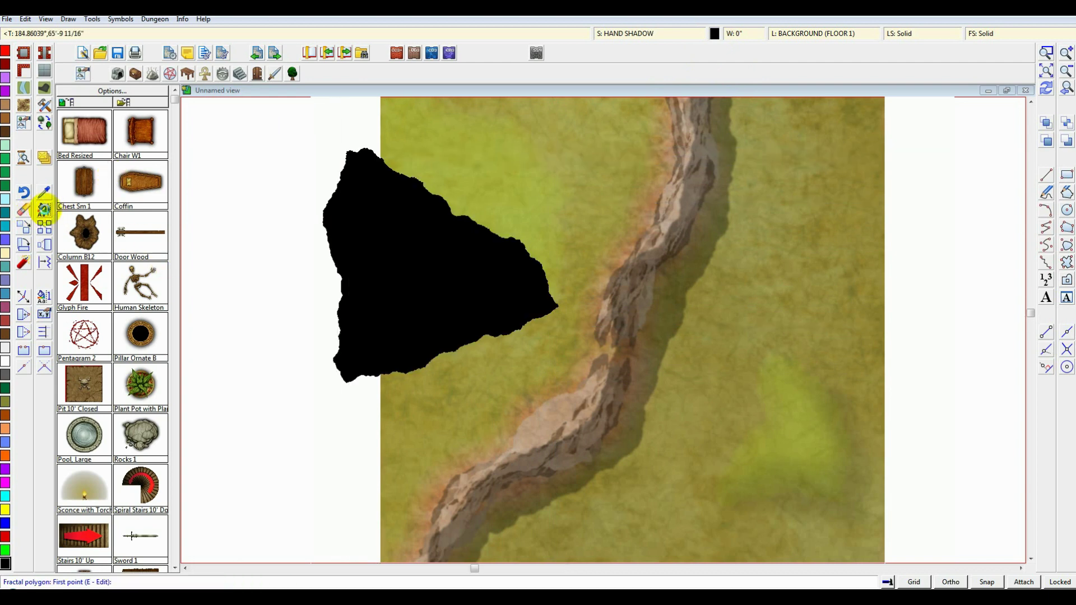
- Move the black shading polygon on the northwestern hill to the HAND HILLSHADE sheet
click(44, 209)
click(516, 184)
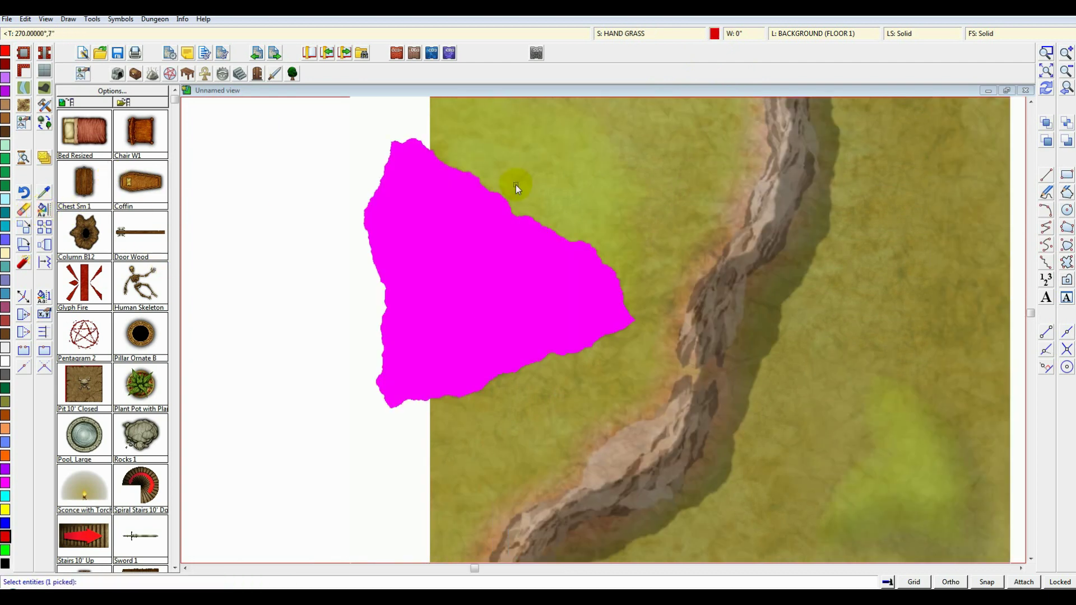
right_click(515, 183)
click(560, 324)
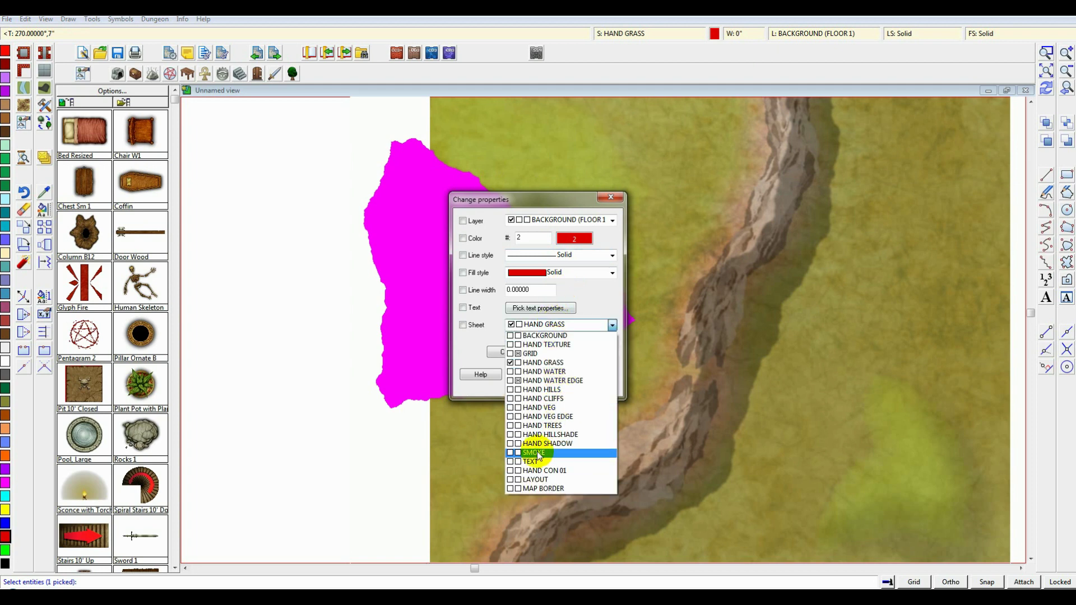
click(595, 375)
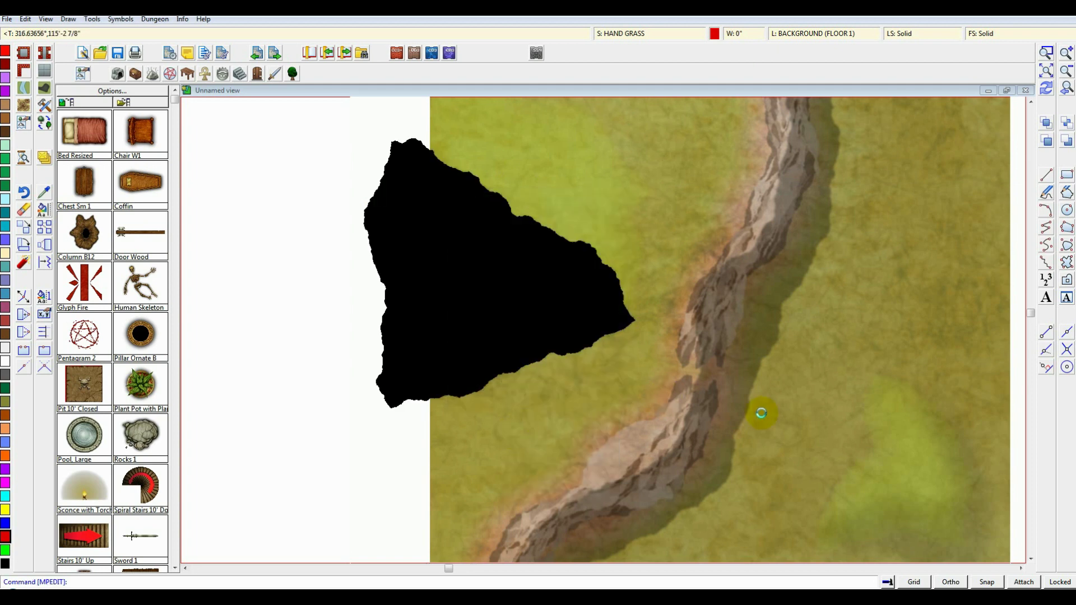
scroll(768, 414, down, 1)
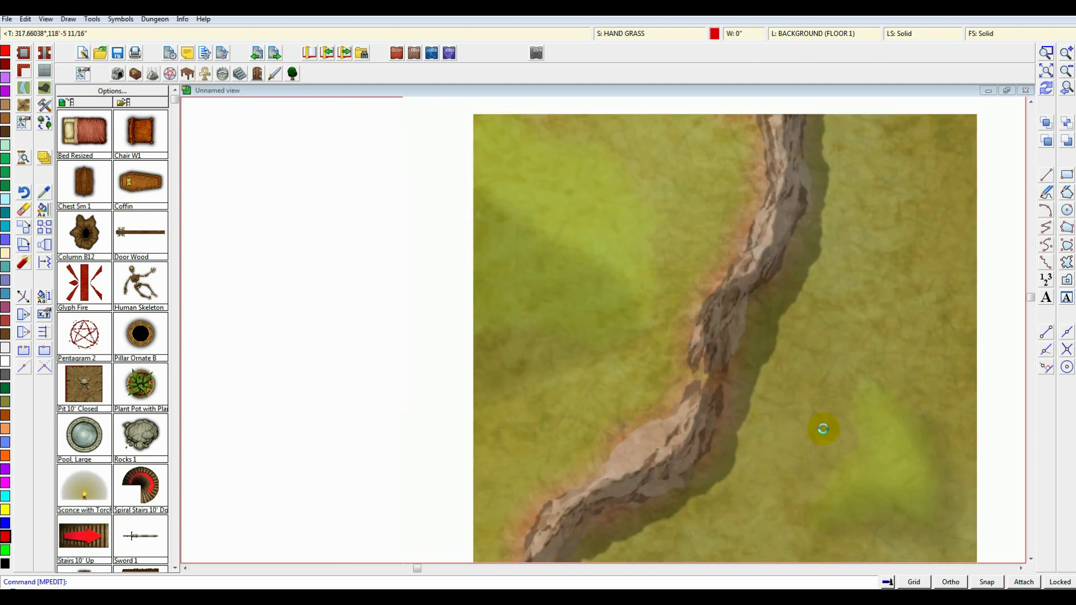
scroll(821, 428, down, 1)
scroll(691, 329, down, 1)
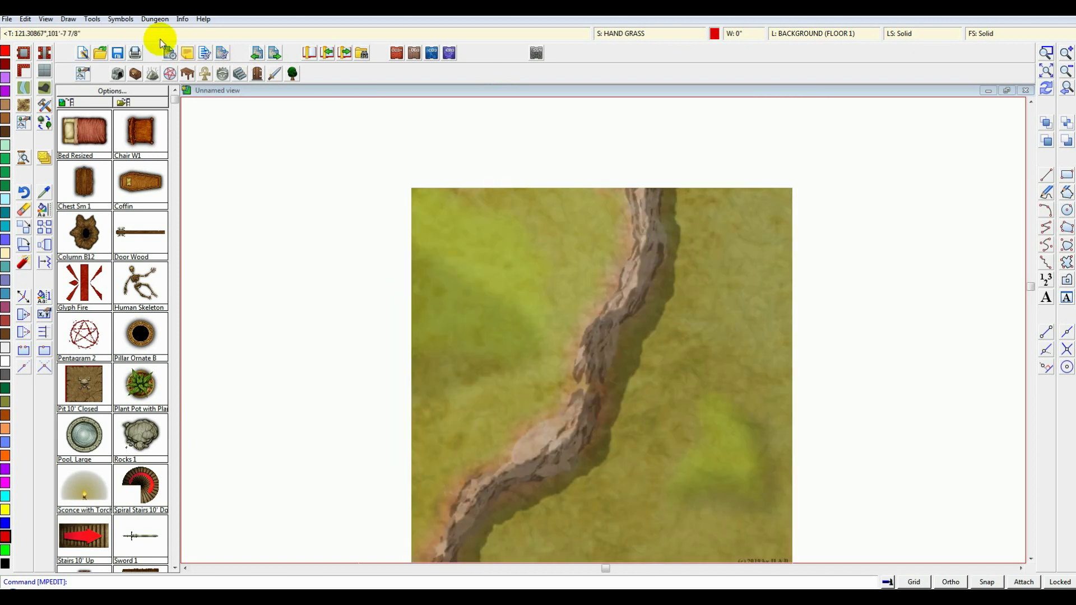
click(154, 19)
click(185, 123)
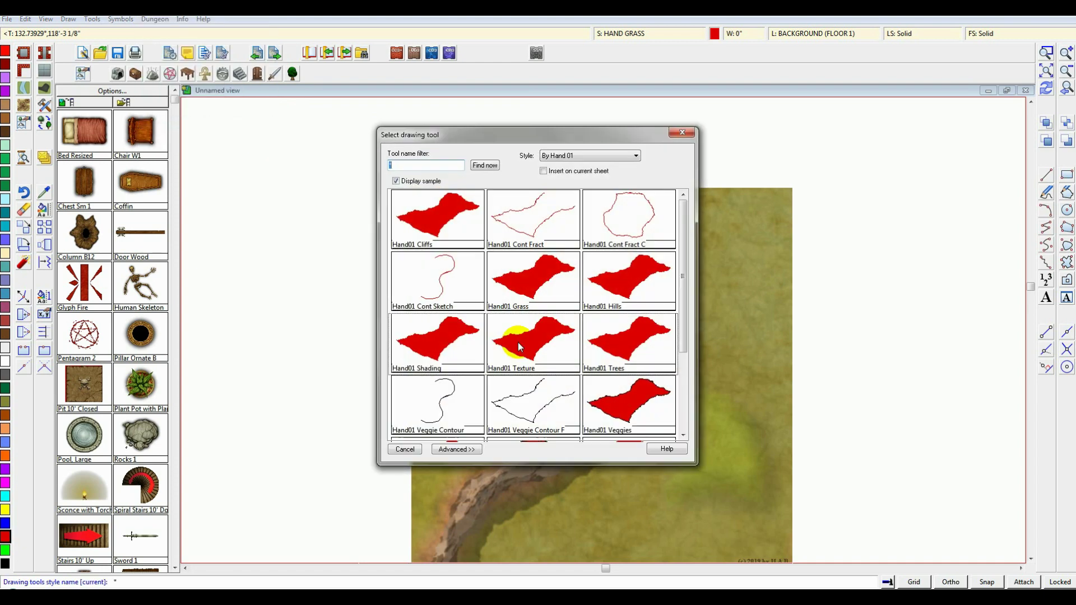
double_click(614, 305)
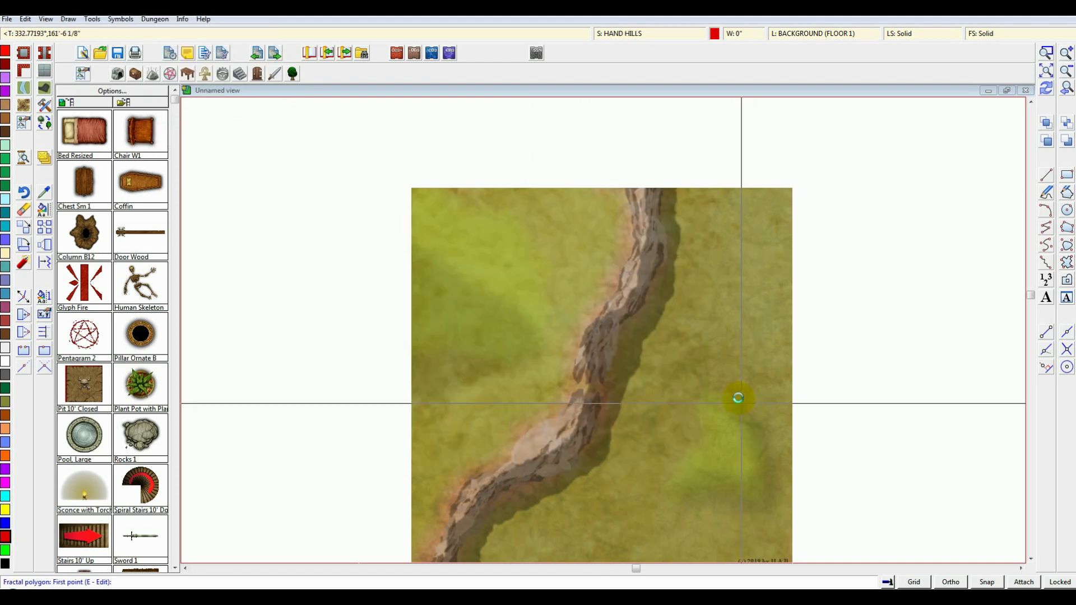
scroll(738, 398, up, 1)
scroll(711, 445, up, 1)
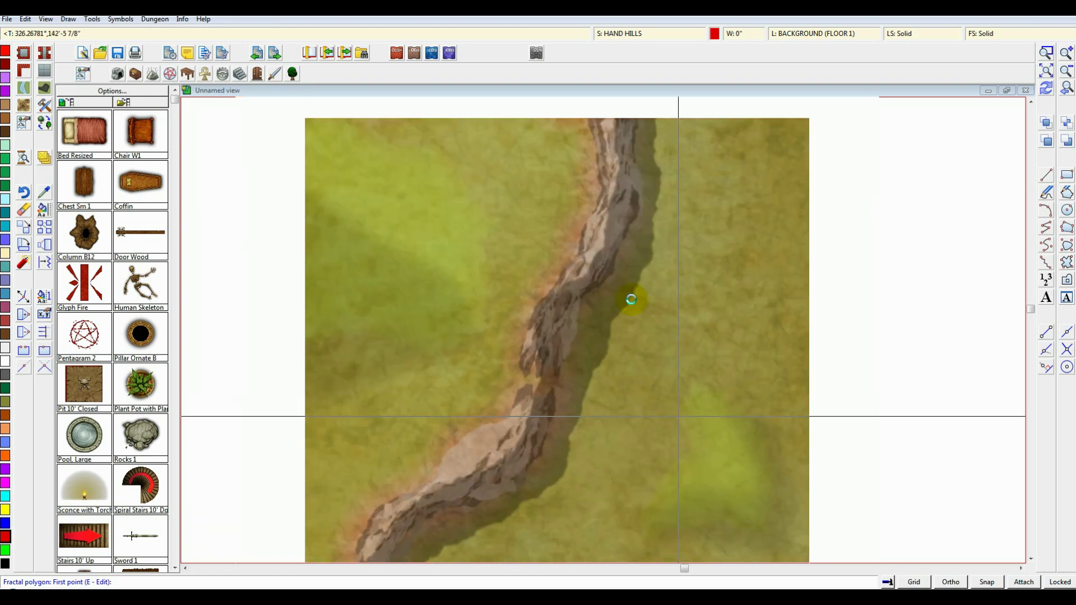
scroll(738, 437, up, 1)
scroll(488, 392, down, 2)
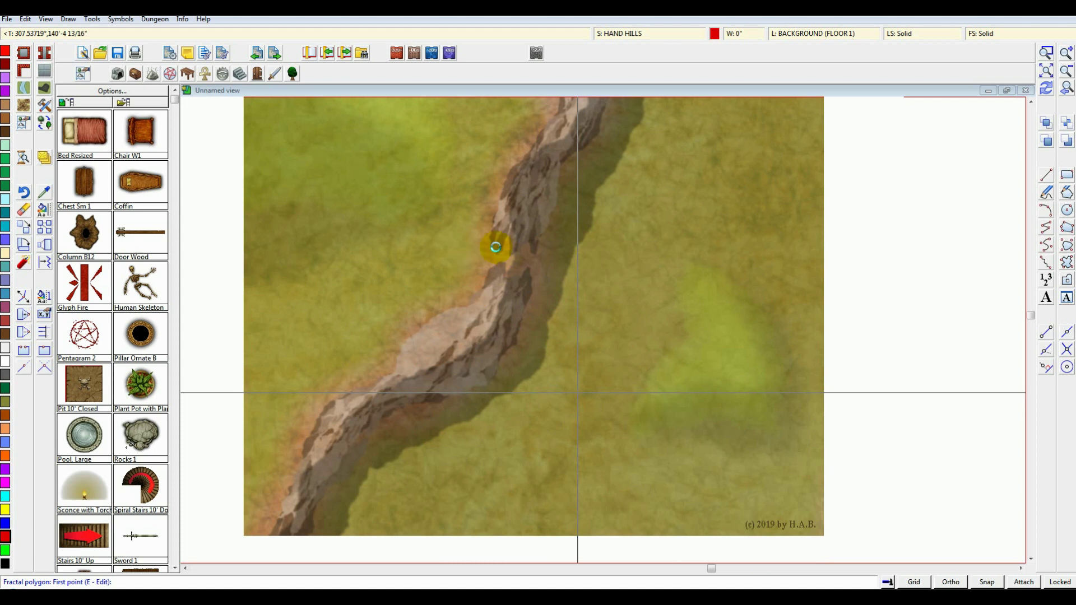
scroll(497, 241, down, 1)
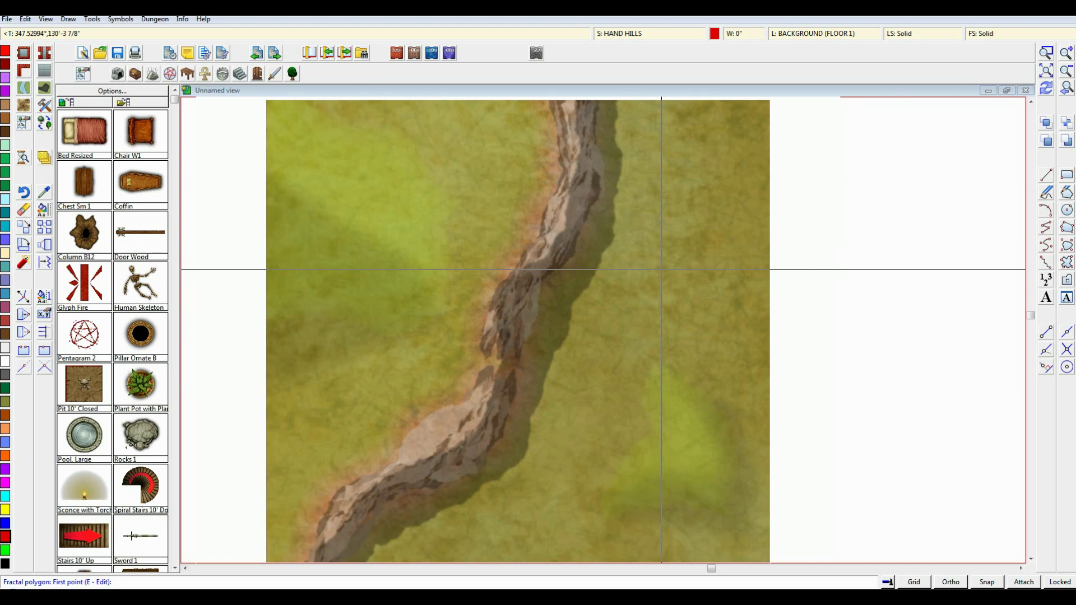
- Choose the Hand01 Cliffs drawing tool and set its colour to magenta, palette number 6
click(146, 20)
click(179, 123)
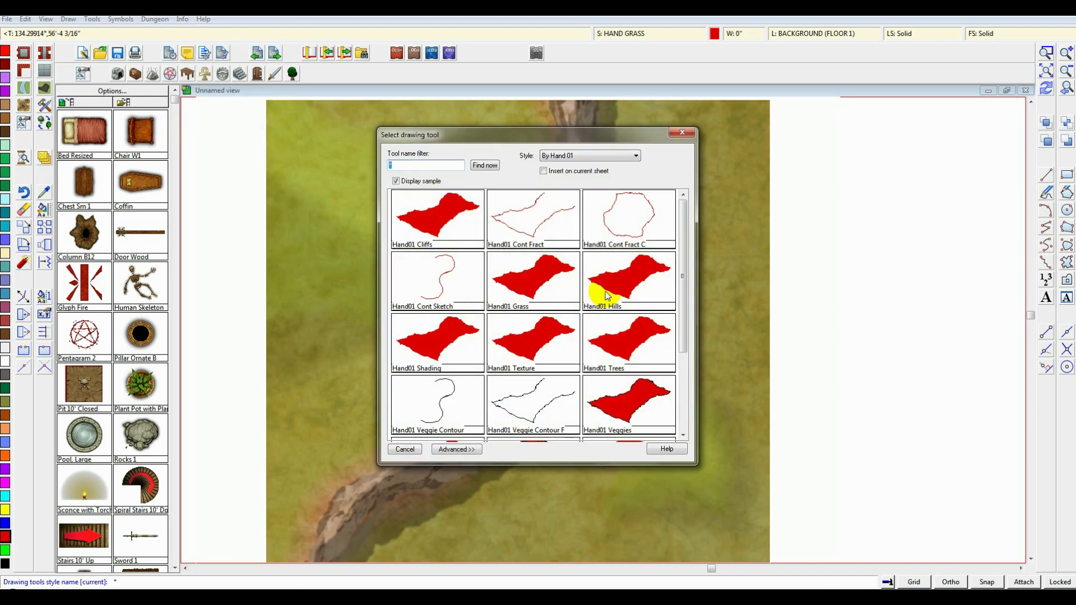
click(473, 233)
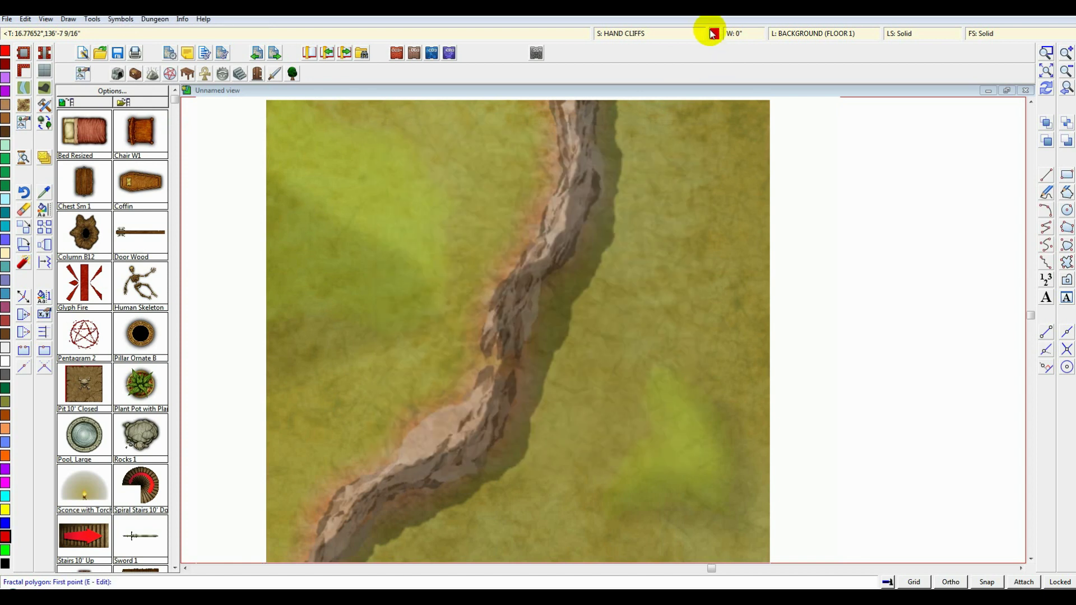
click(714, 33)
click(500, 233)
click(613, 234)
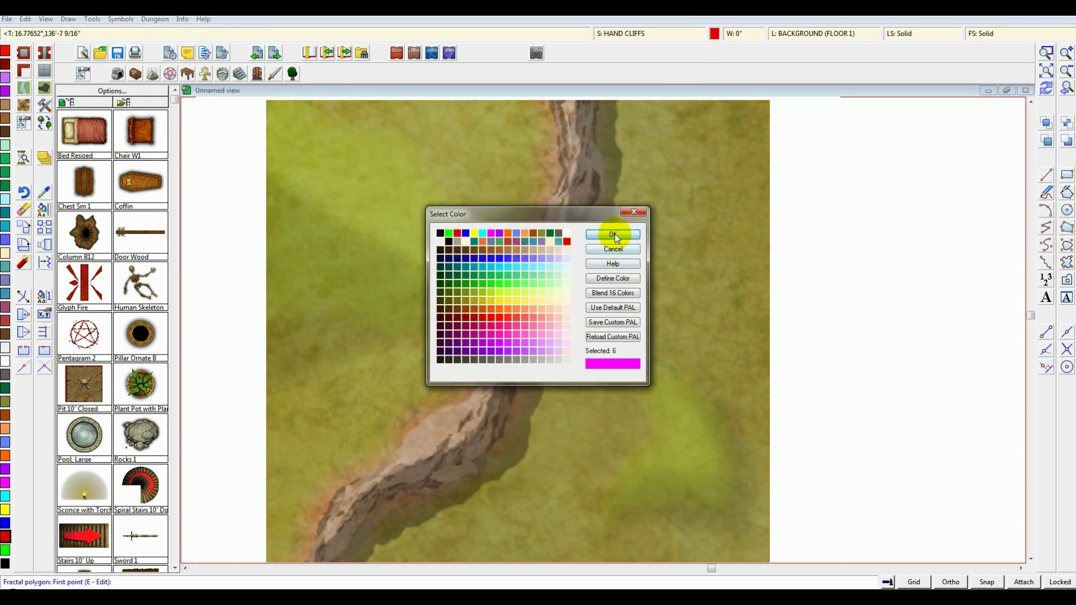
- Draw a small magenta cutout polygon over the light rock area on the northwestern side of the cliff's lower bend
click(460, 408)
click(435, 450)
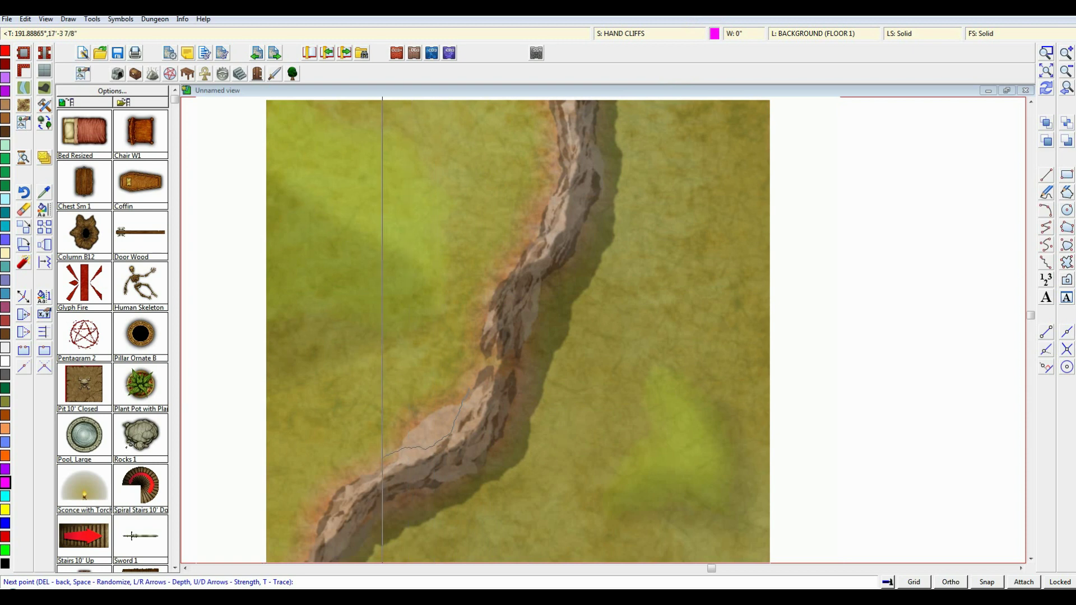
click(382, 454)
click(448, 393)
right_click(459, 395)
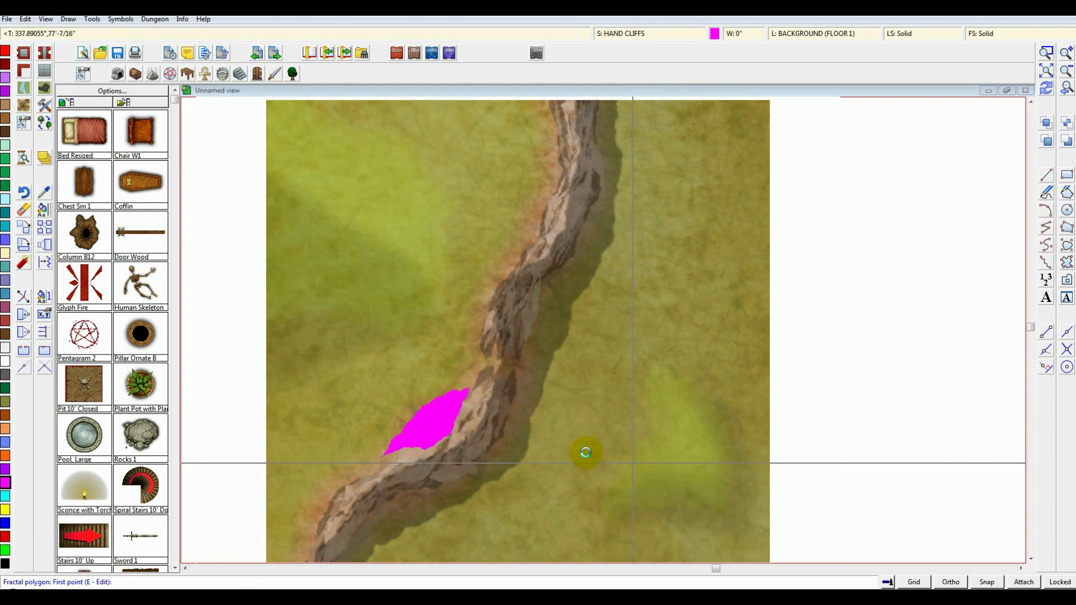
scroll(632, 463, up, 2)
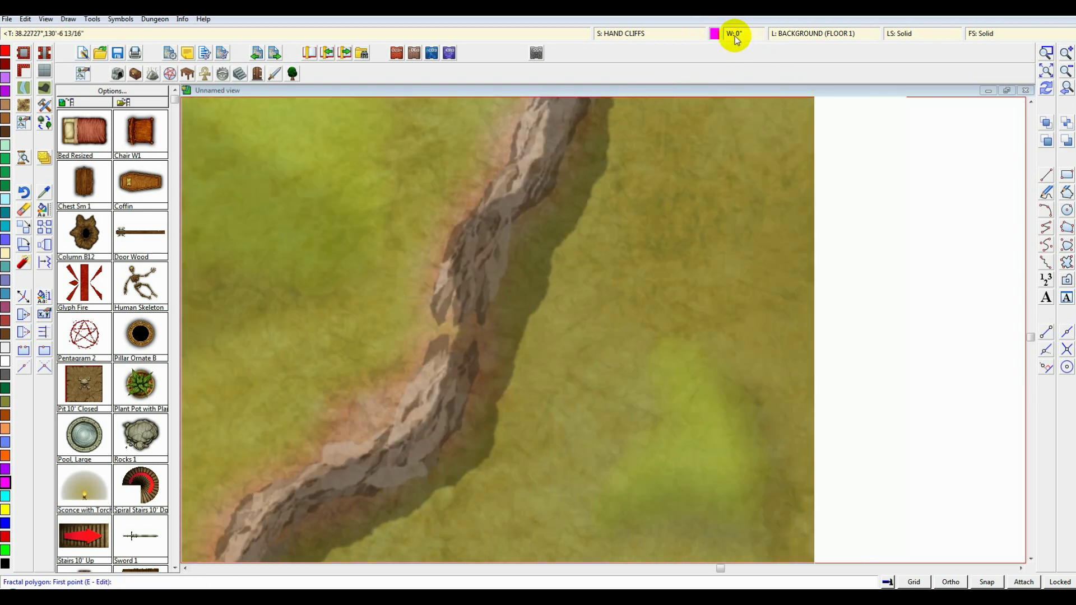
- Examine the effects assigned to the HAND CLIFFS sheet, in particular Color Key
click(644, 33)
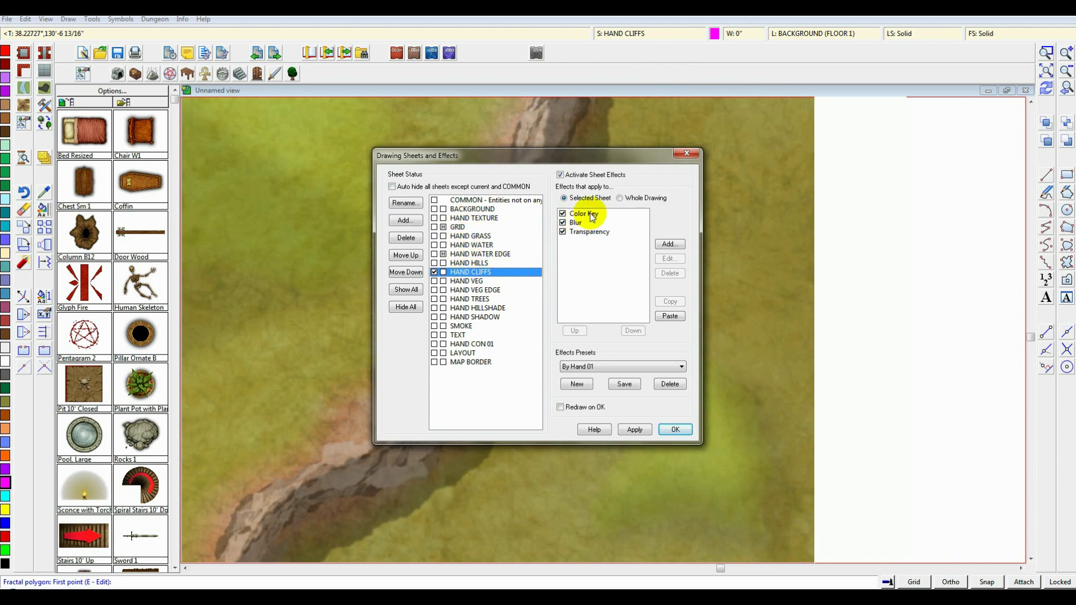
click(589, 215)
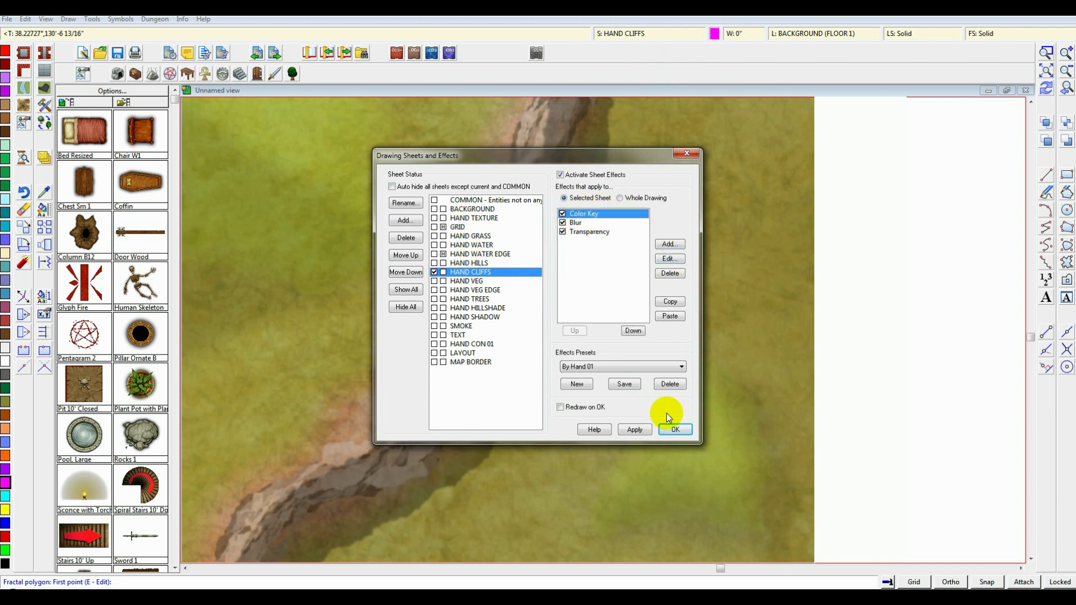
click(676, 430)
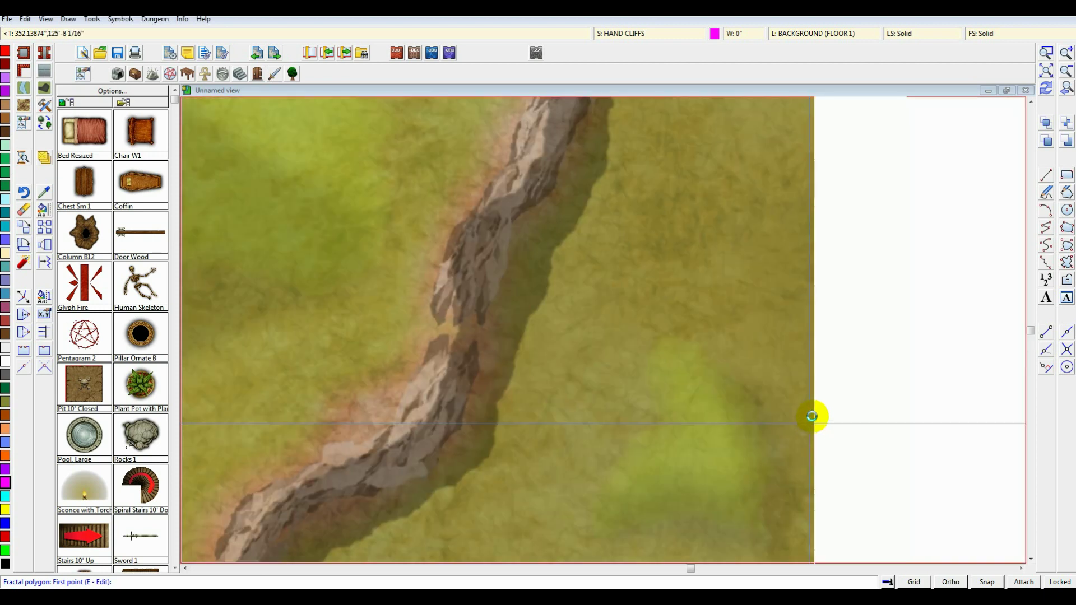
scroll(812, 417, down, 2)
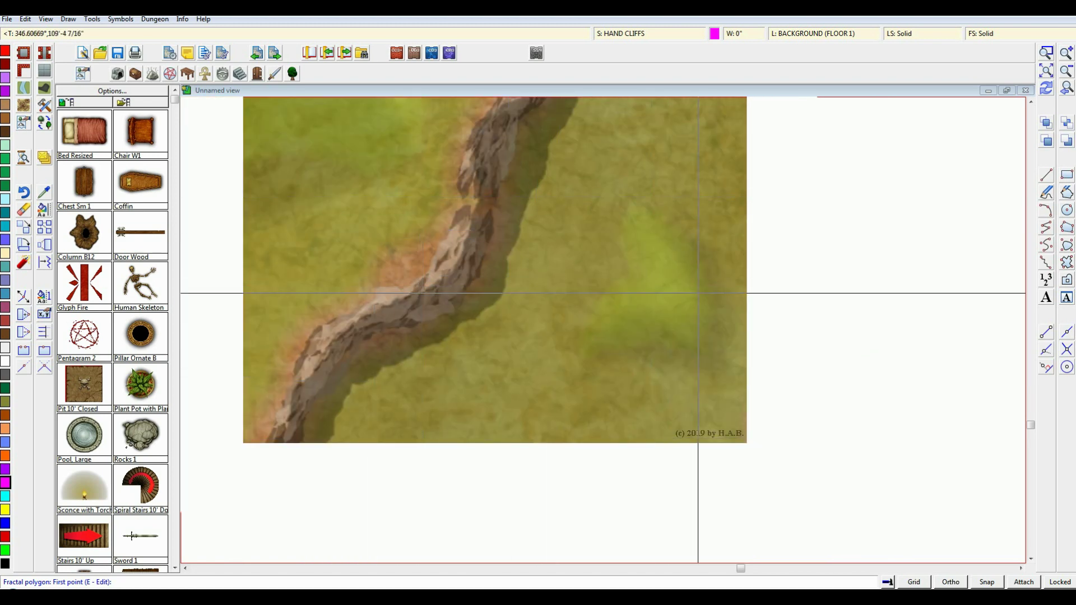
scroll(673, 287, up, 1)
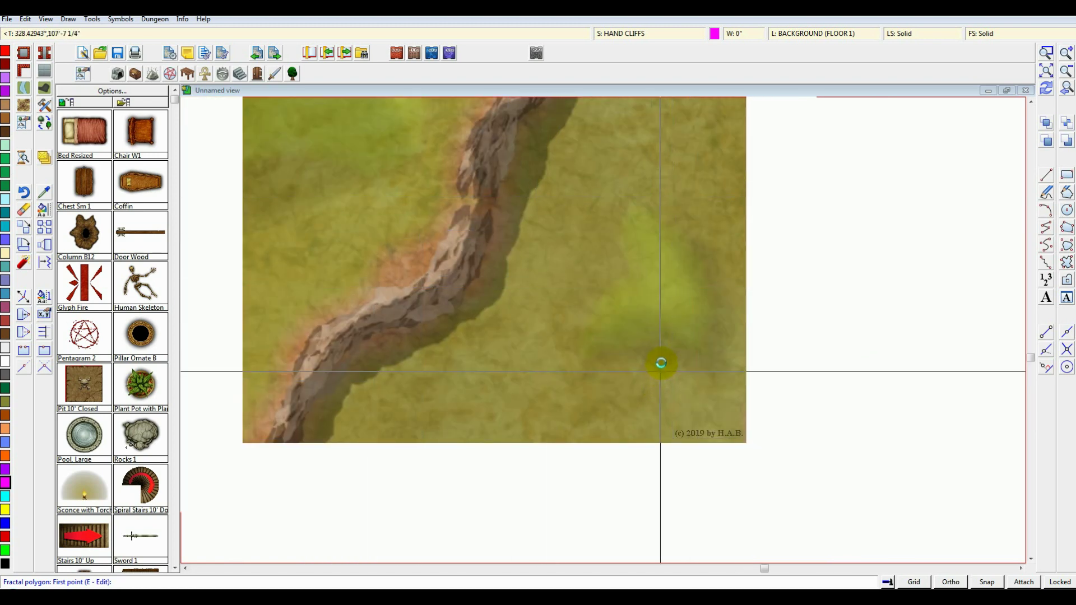
click(676, 336)
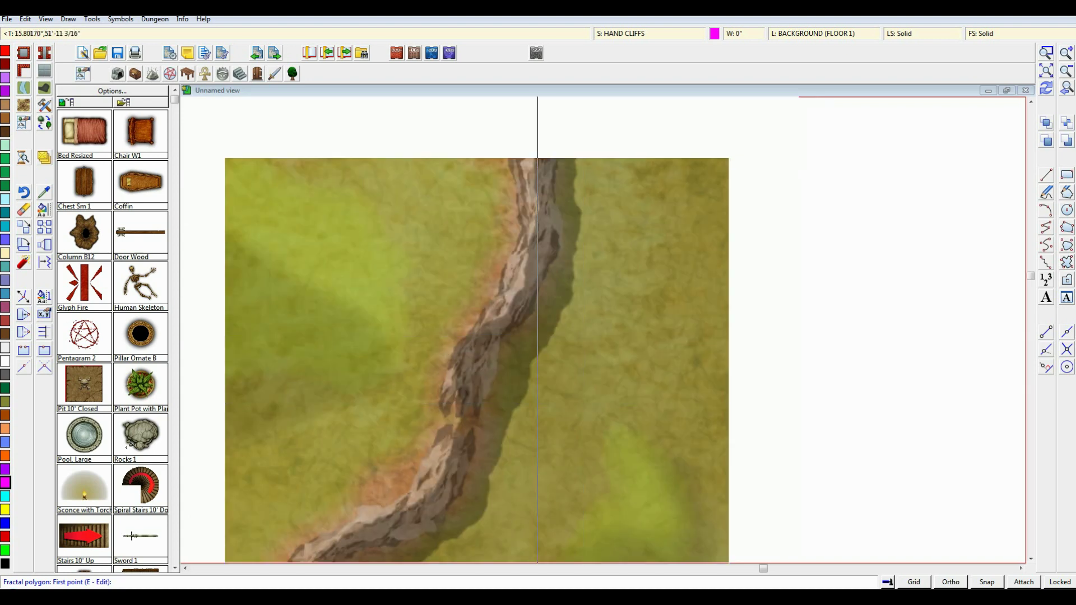
click(733, 231)
click(858, 161)
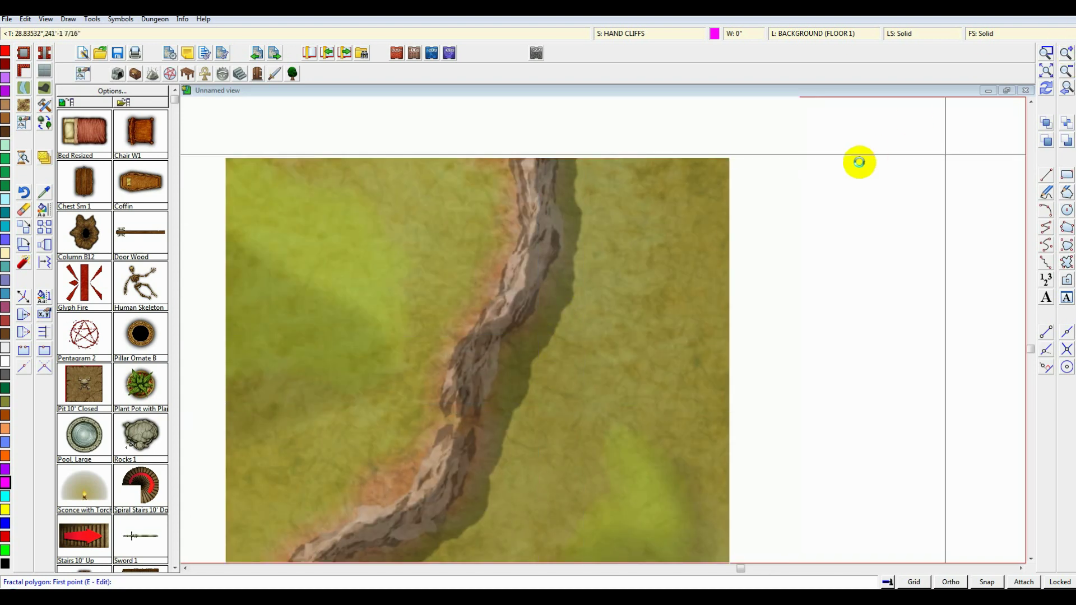